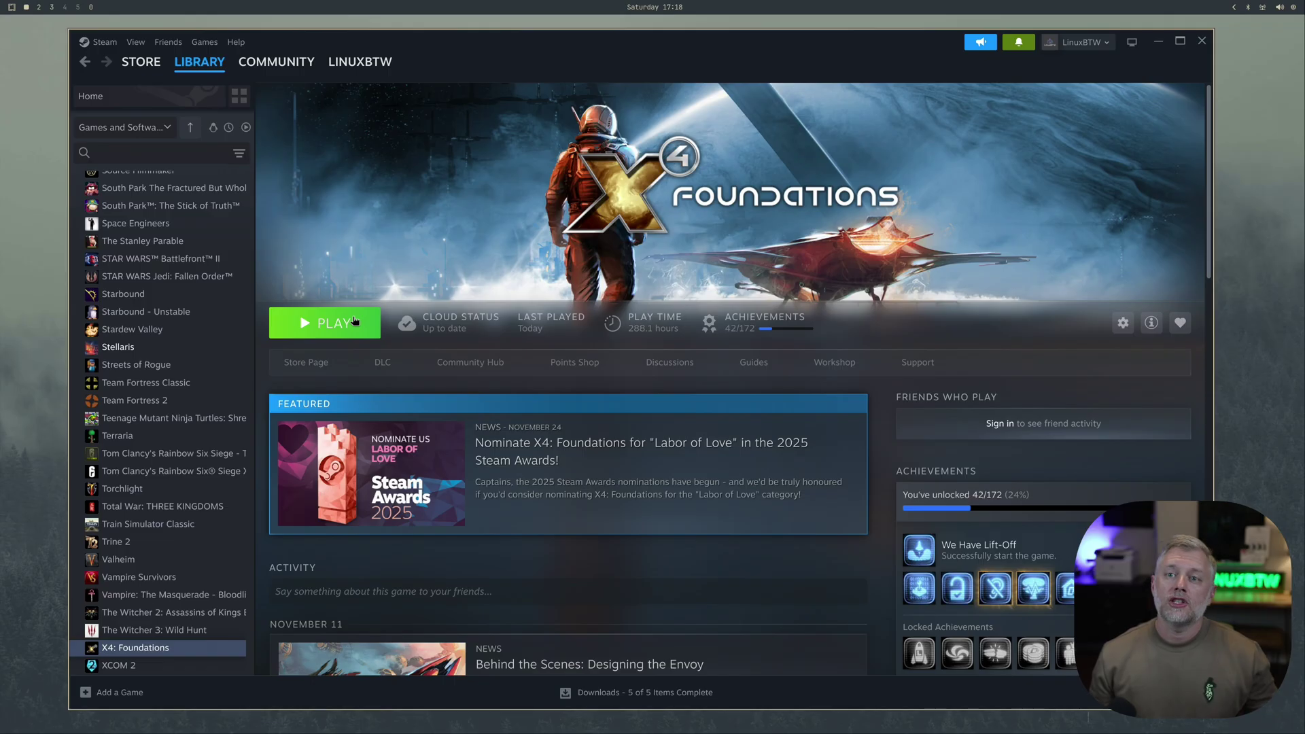
# - Launch X4: Foundations from the game library
pyautogui.click(347, 324)
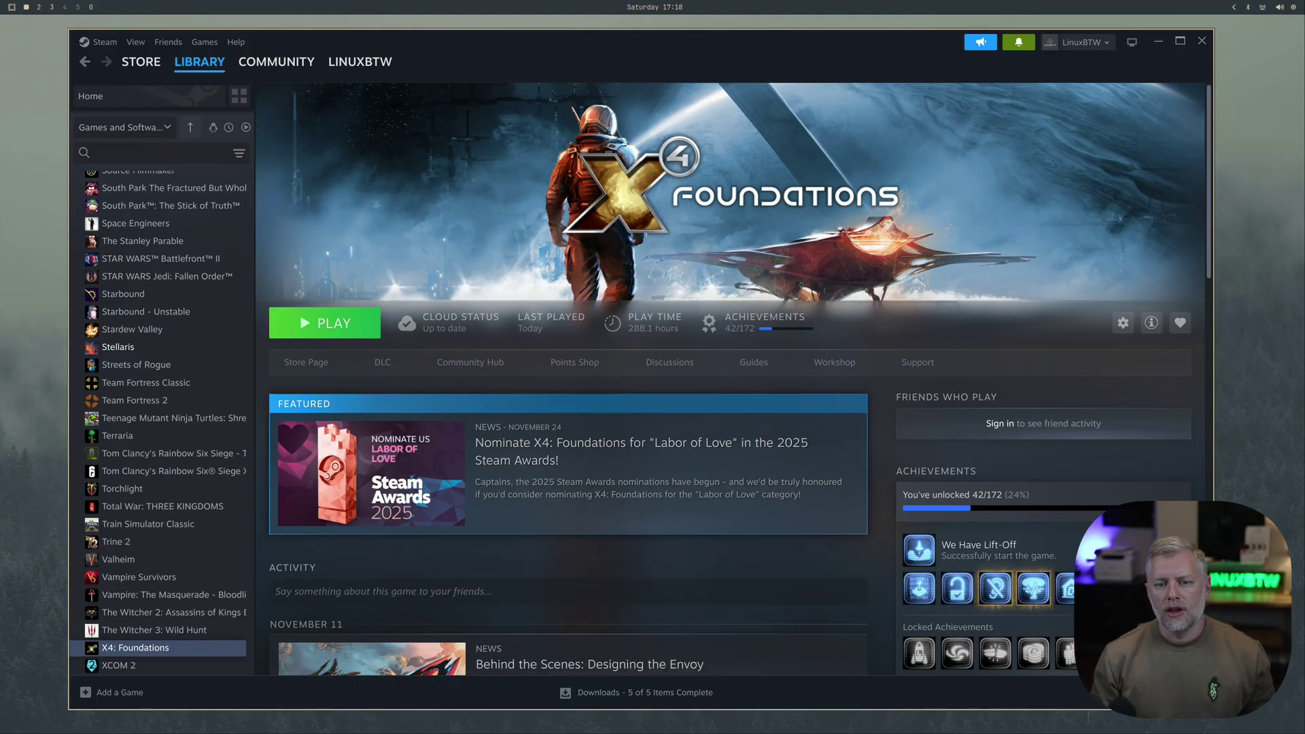
# - Switch to the terminal workspace, change into ~/.local/share/Steam and list its contents
pyautogui.press('super+3')
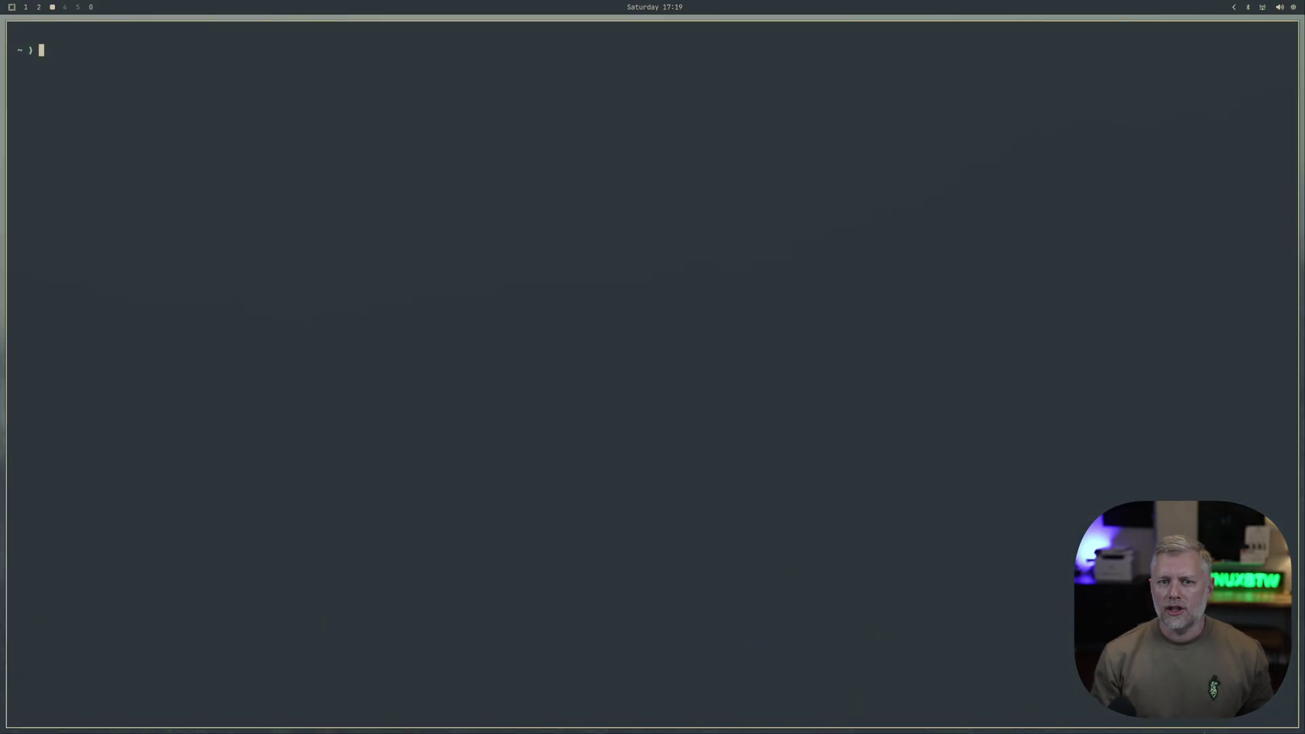
pyautogui.write('cd .local/s')
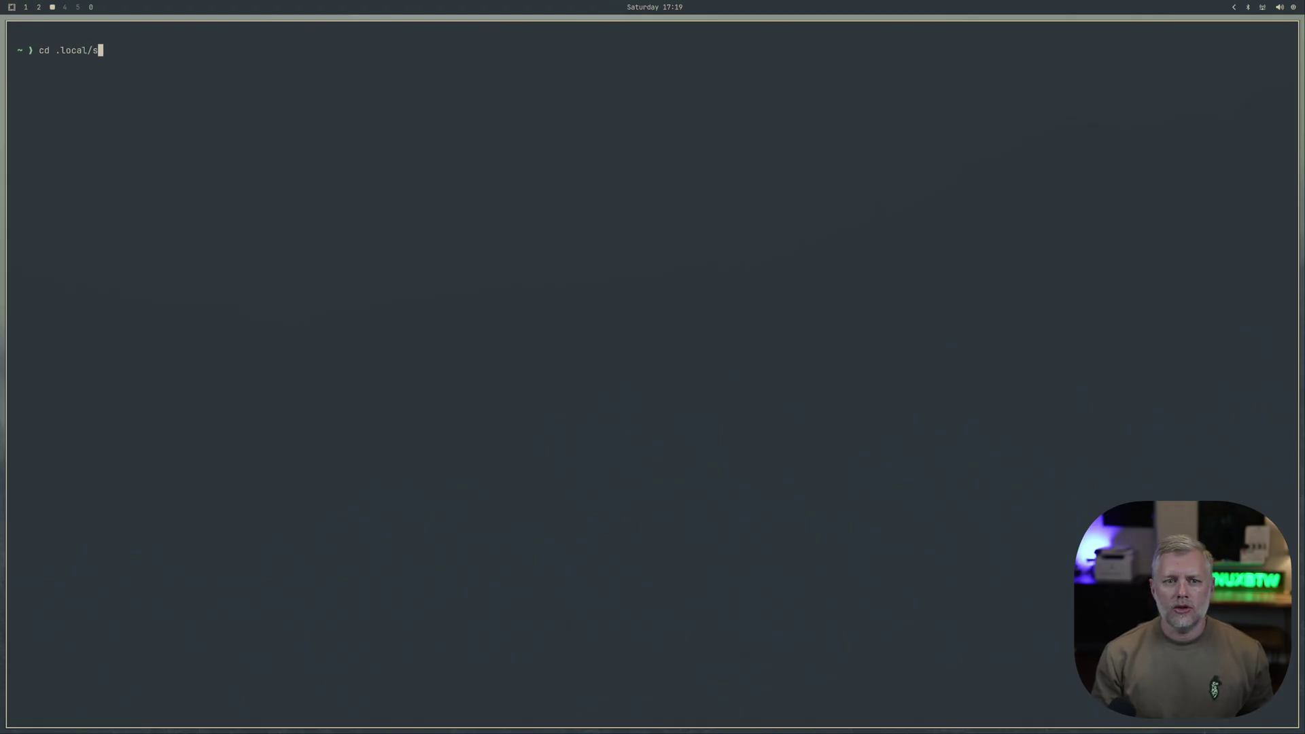
pyautogui.press('Tab')
pyautogui.write('S')
pyautogui.press('Tab')
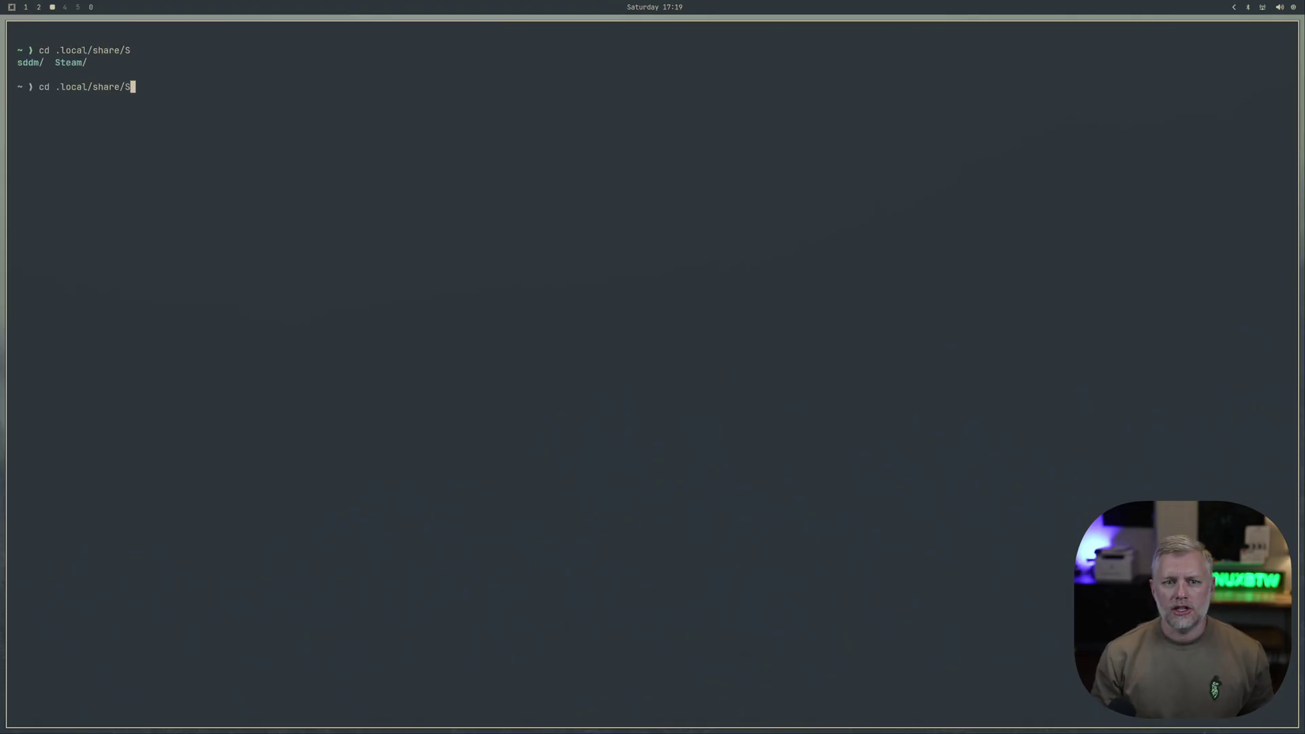
pyautogui.write('t')
pyautogui.press('Tab')
pyautogui.press('Return')
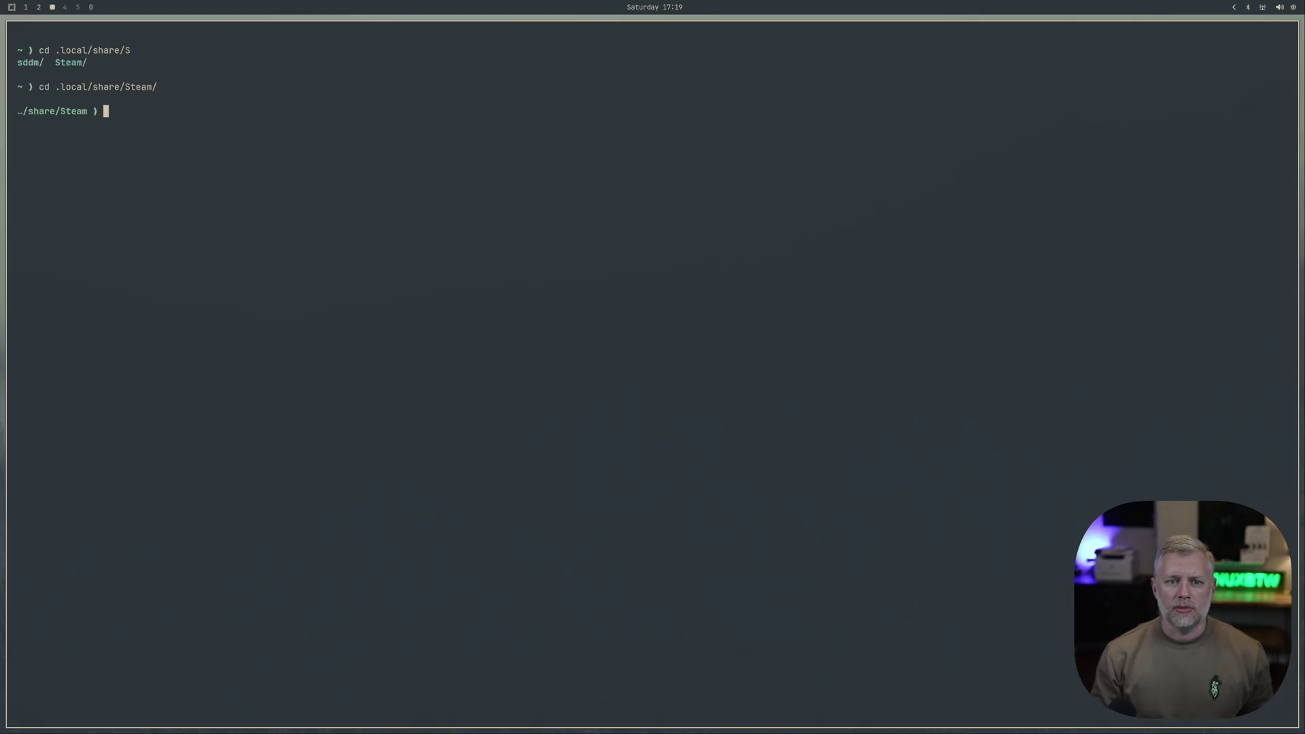
pyautogui.write('ls')
pyautogui.press('Return')
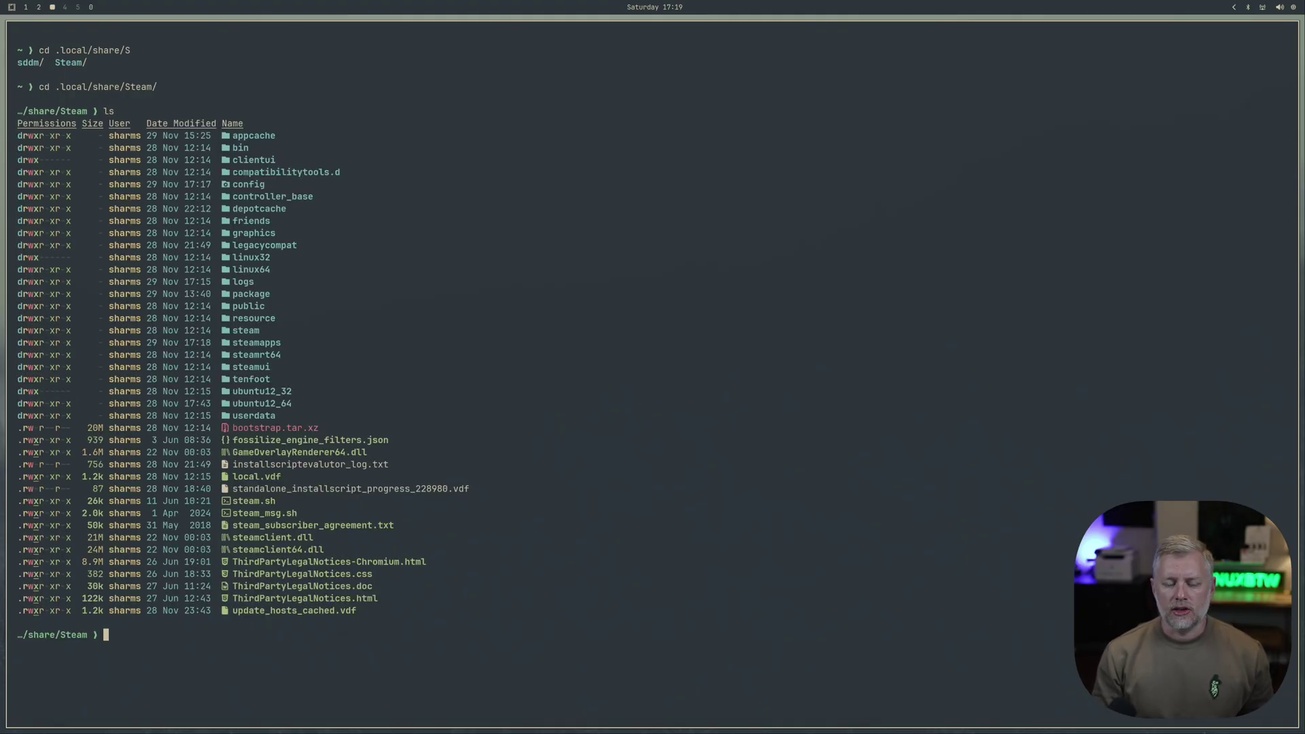
# - Search the Steam directory for files modified within the last 5 minutes using find . -mmin -5
pyautogui.write('find ')
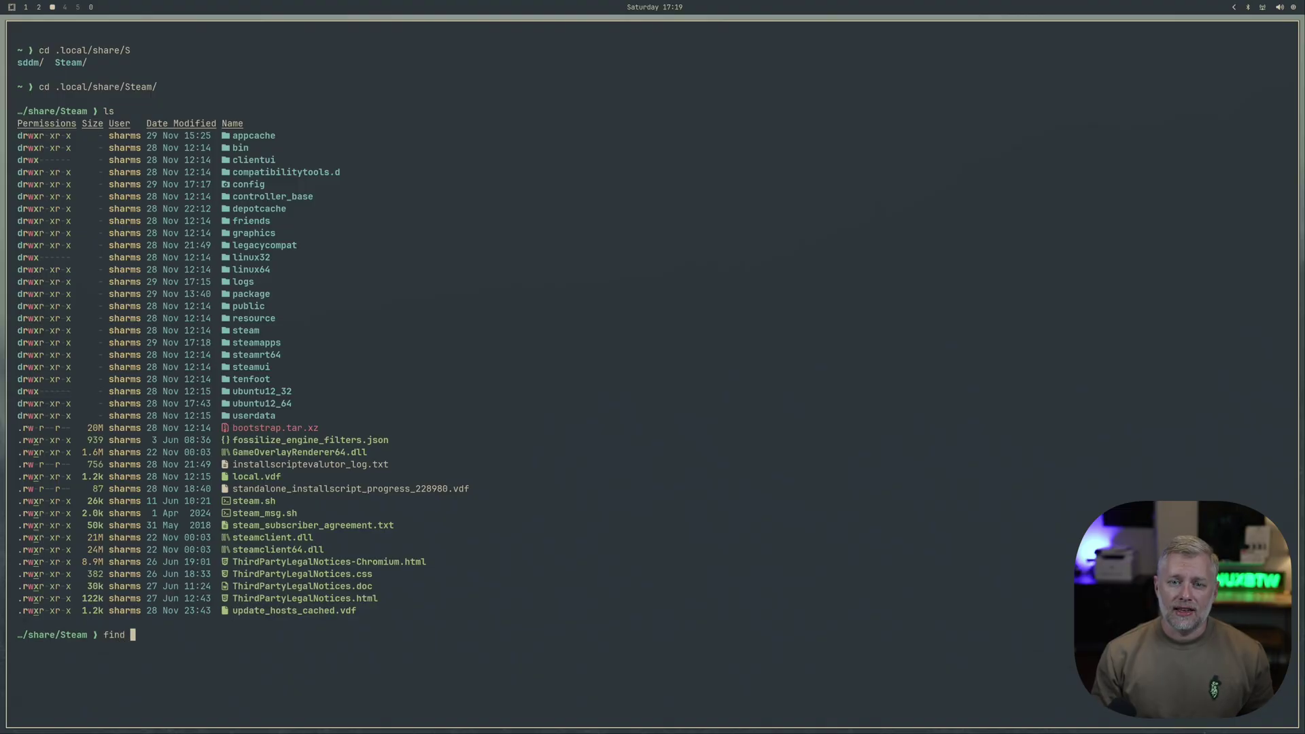
pyautogui.write('. -')
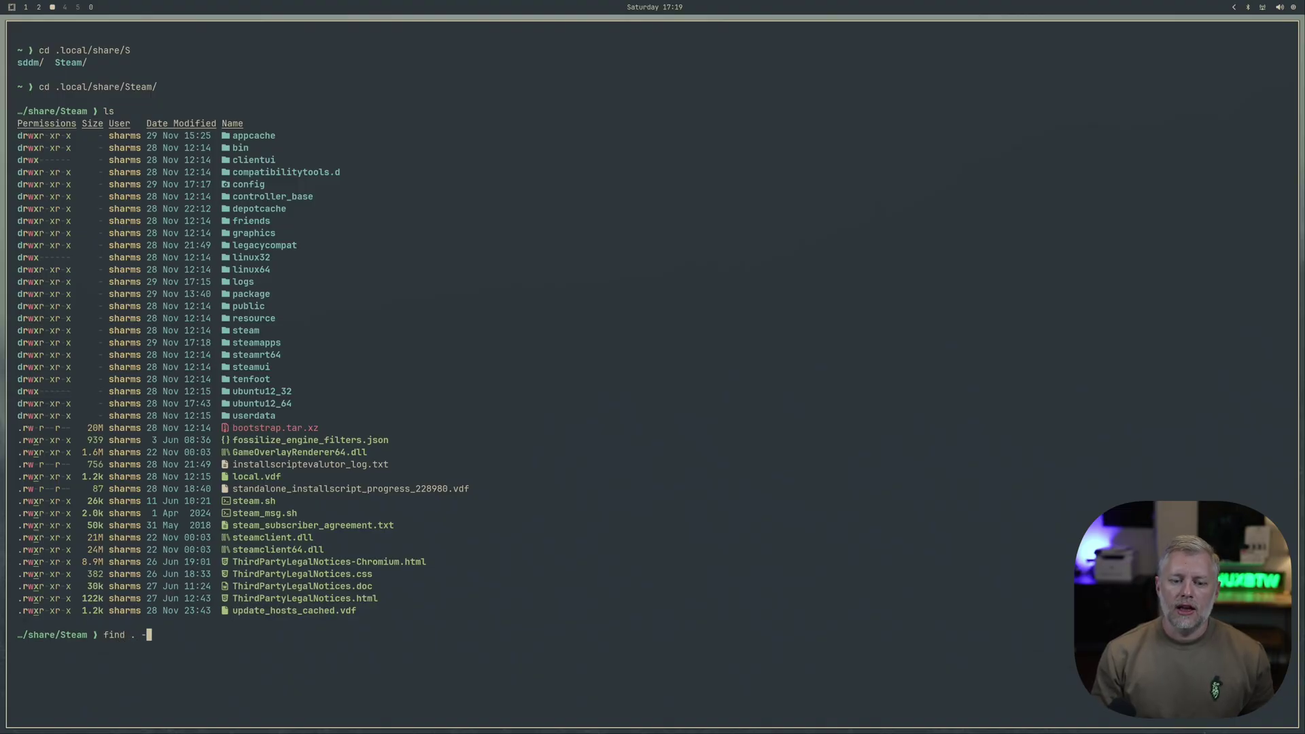
pyautogui.write('mmin ')
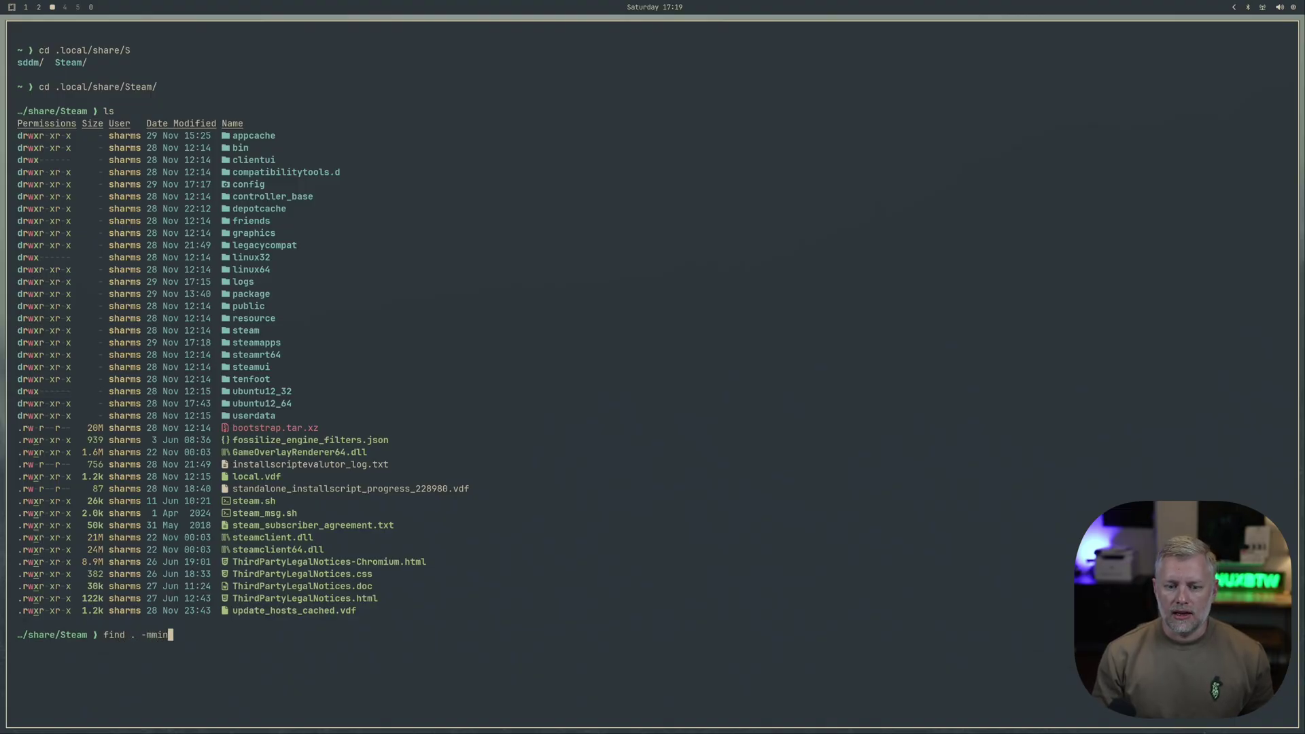
pyautogui.write('-')
pyautogui.write('5')
pyautogui.press('Return')
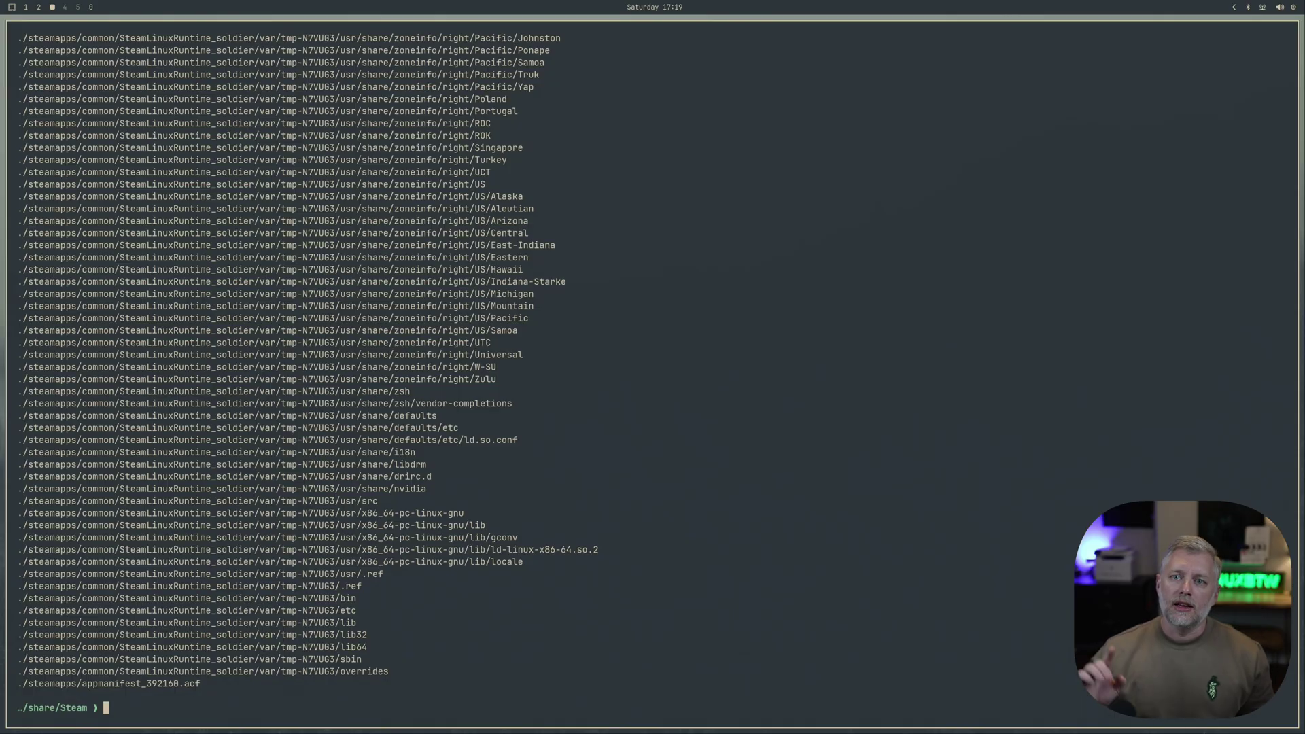
# - Narrow the search to log-related files modified in the last 2 minutes with find . -mmin -2 | grep -i log
pyautogui.press('Up')
pyautogui.press('BackSpace')
pyautogui.write('2 ')
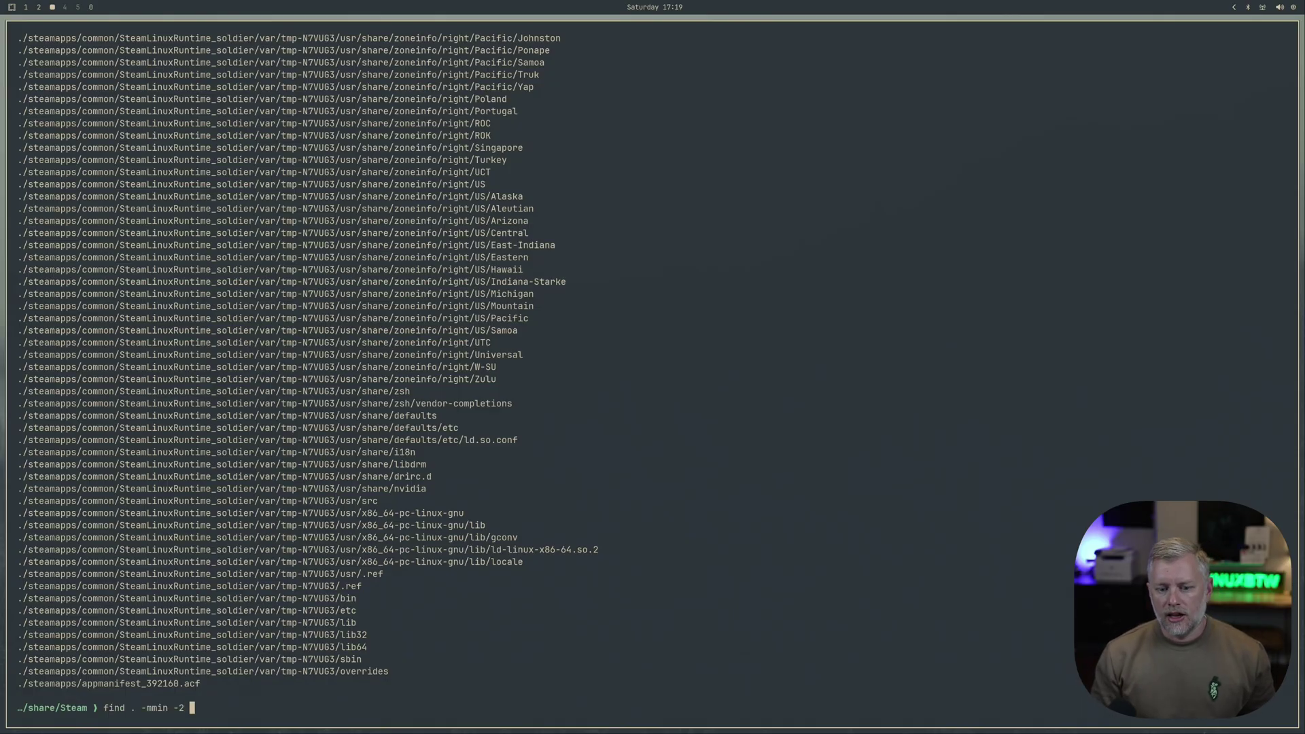
pyautogui.write('| grep -i log')
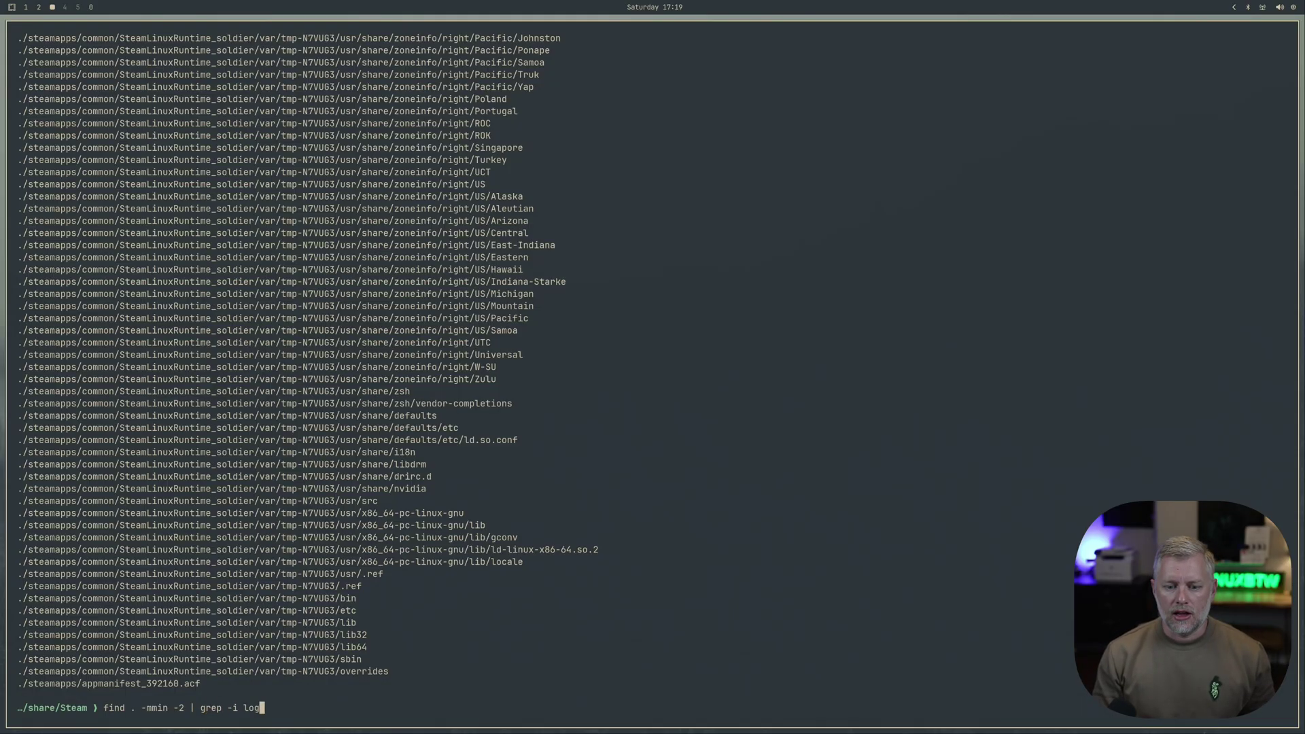
pyautogui.press('Return')
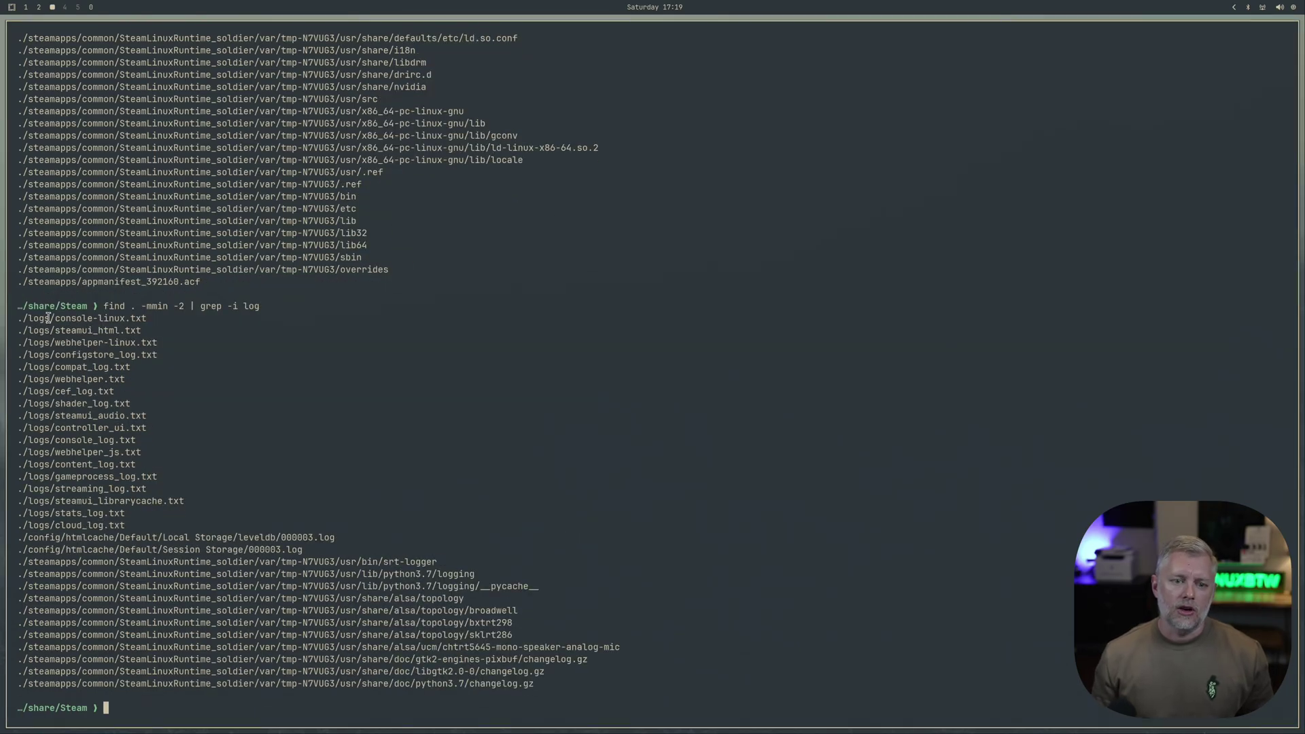
# - Change into the logs directory and list its files
pyautogui.write('cd logs/')
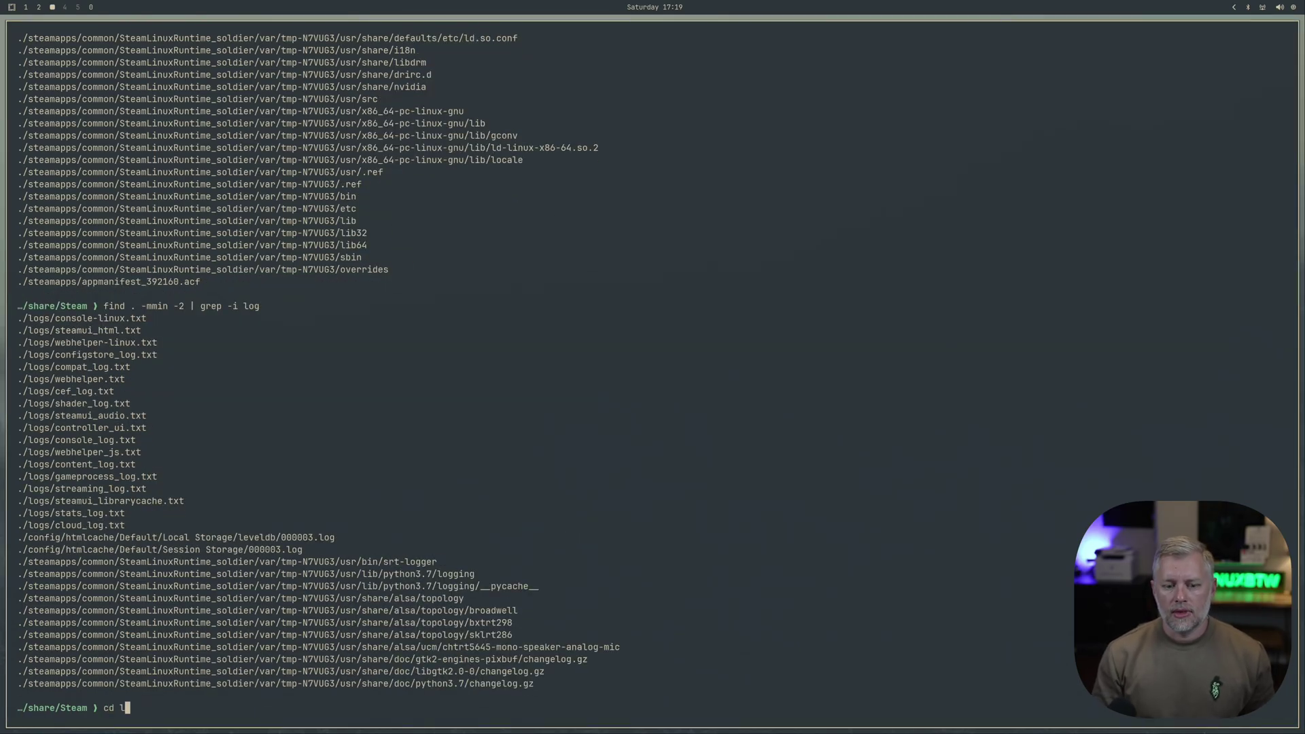
pyautogui.press('Return')
pyautogui.write('ls')
pyautogui.press('Return')
# - View console-linux.txt with less, examine the gameoverlayrenderer.so errors at the end of the log, and close it
pyautogui.write('less')
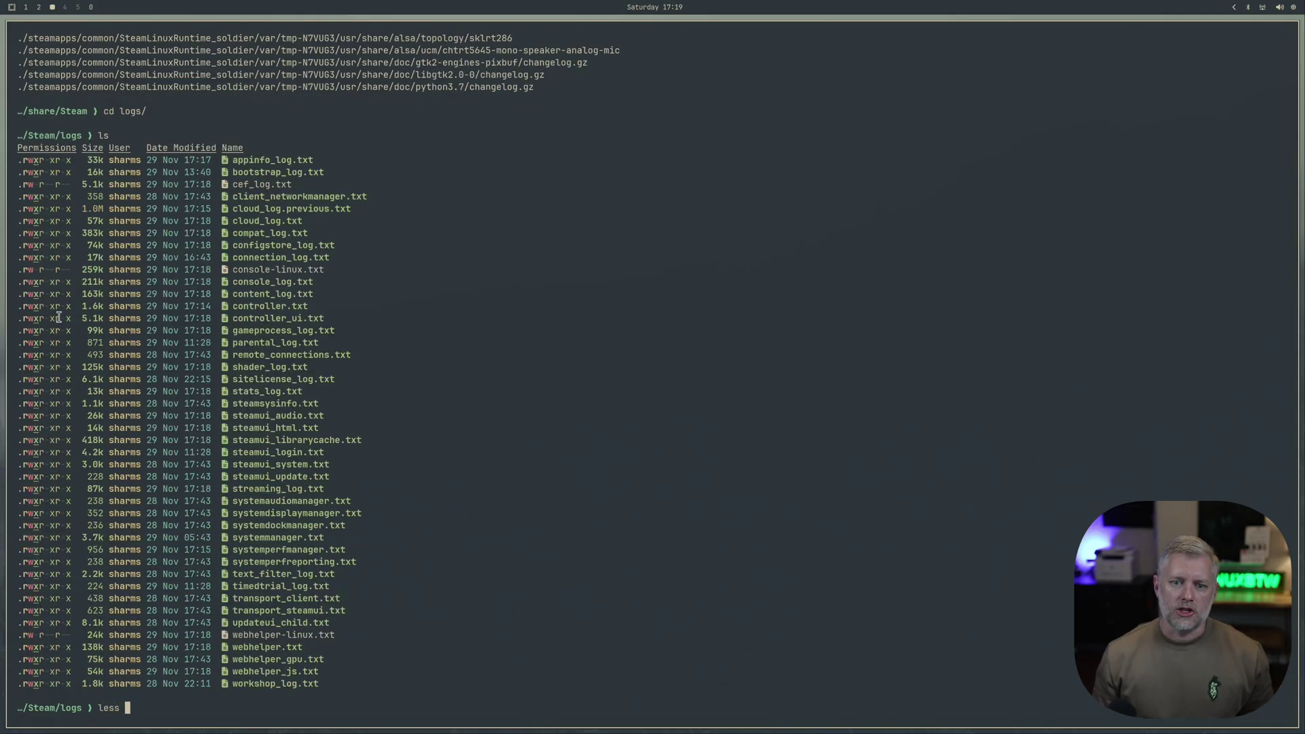
pyautogui.doubleClick(262, 270)
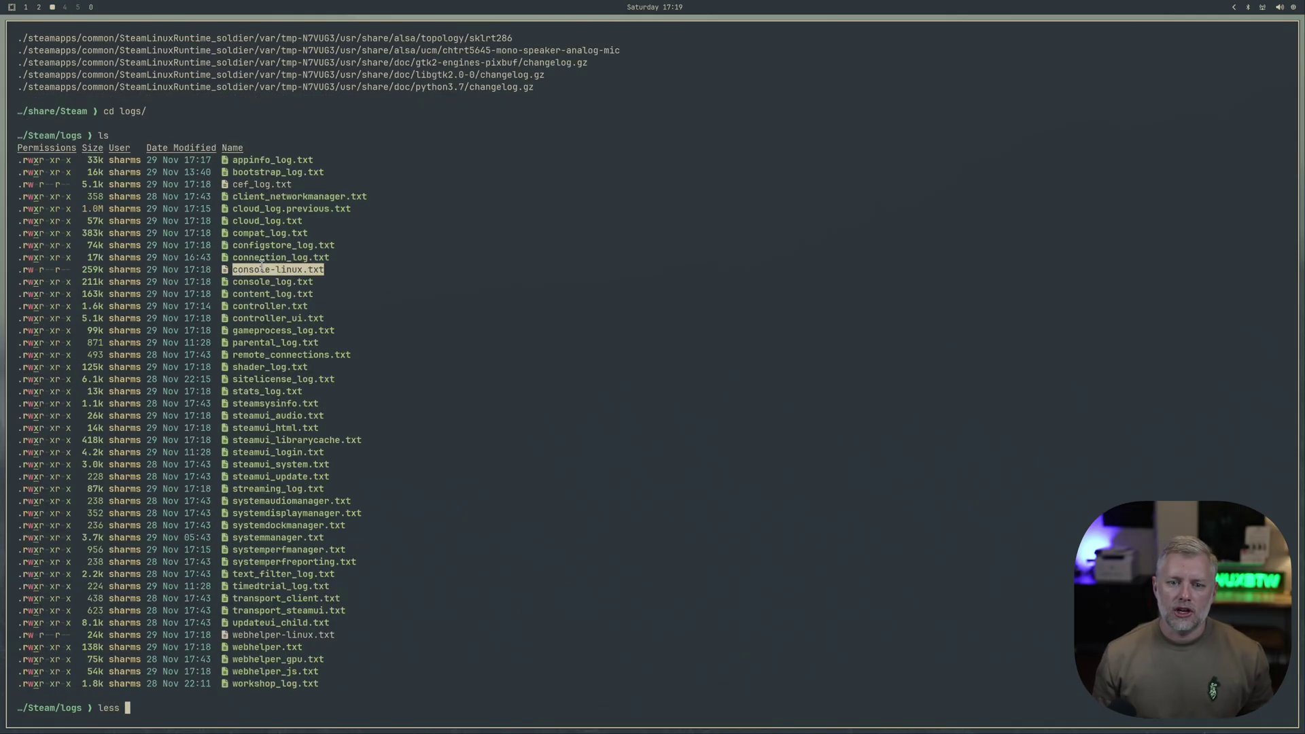
pyautogui.middleClick(405, 324)
pyautogui.press('Return')
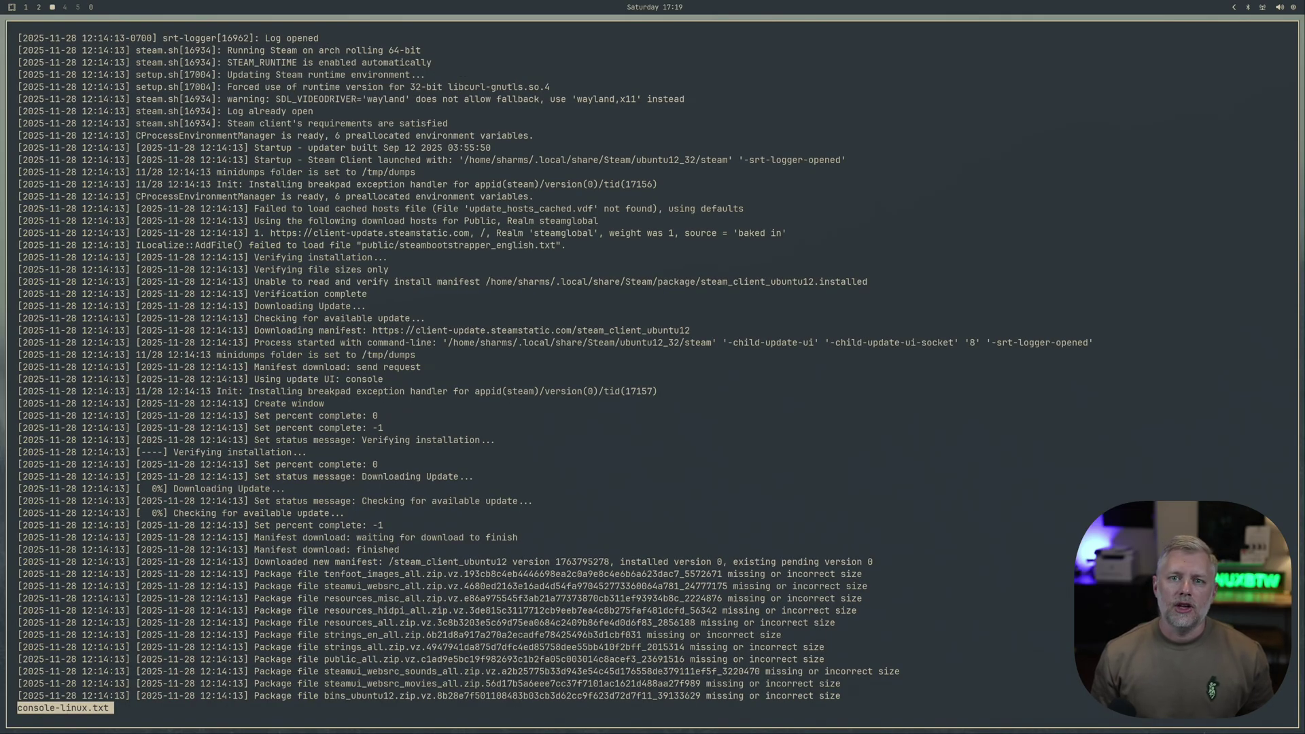
pyautogui.hotkey('shift', 'g')
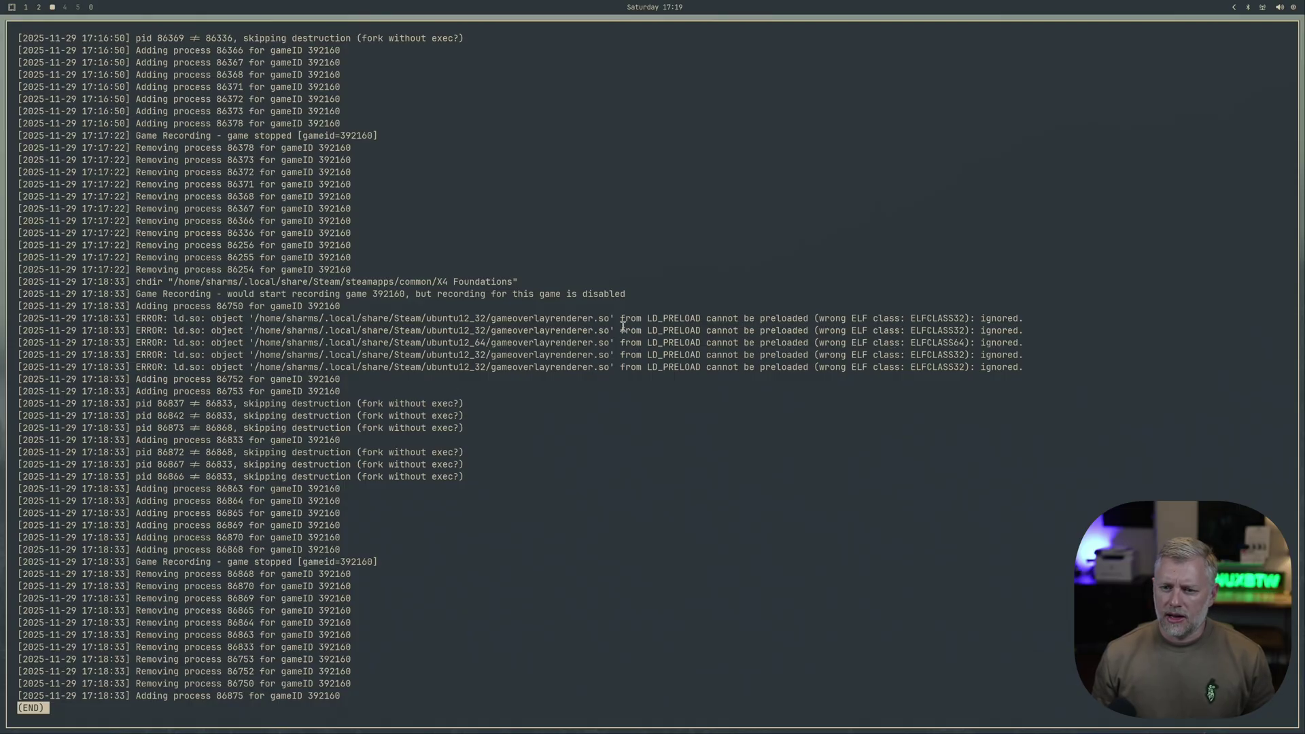
pyautogui.doubleClick(511, 317)
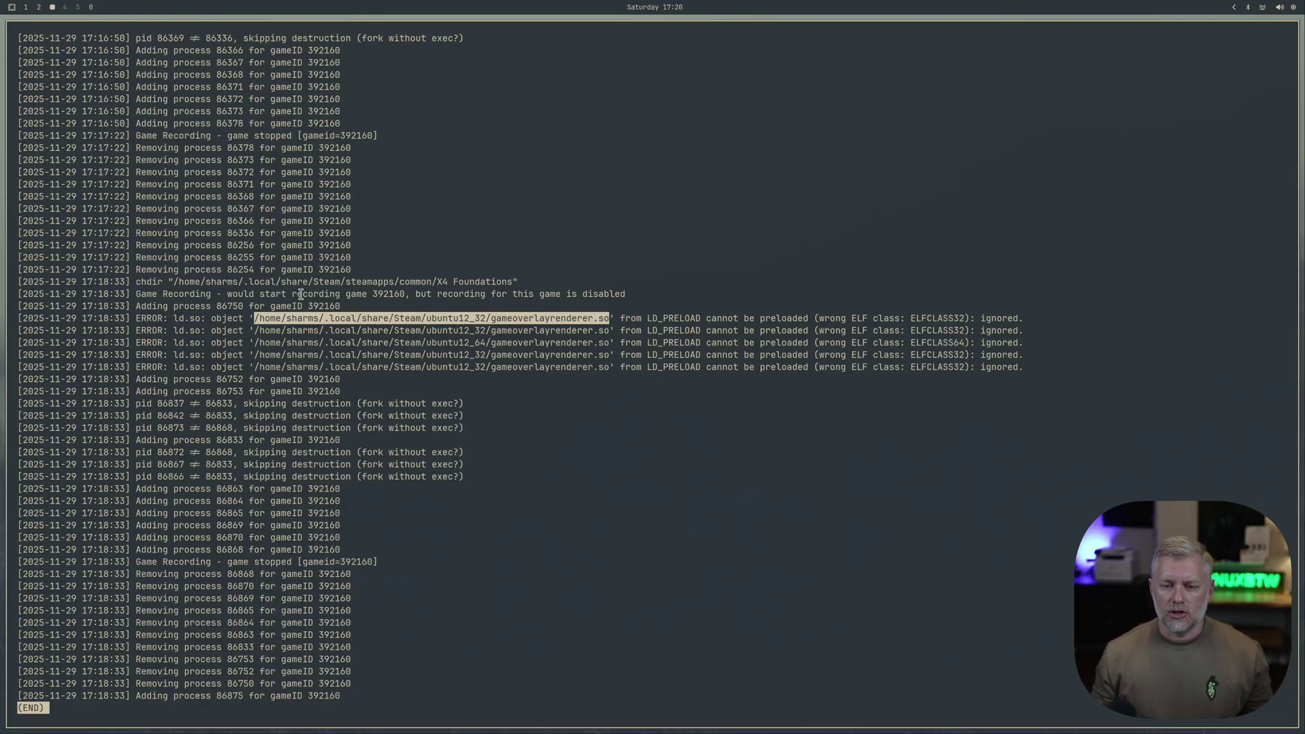
pyautogui.press('q')
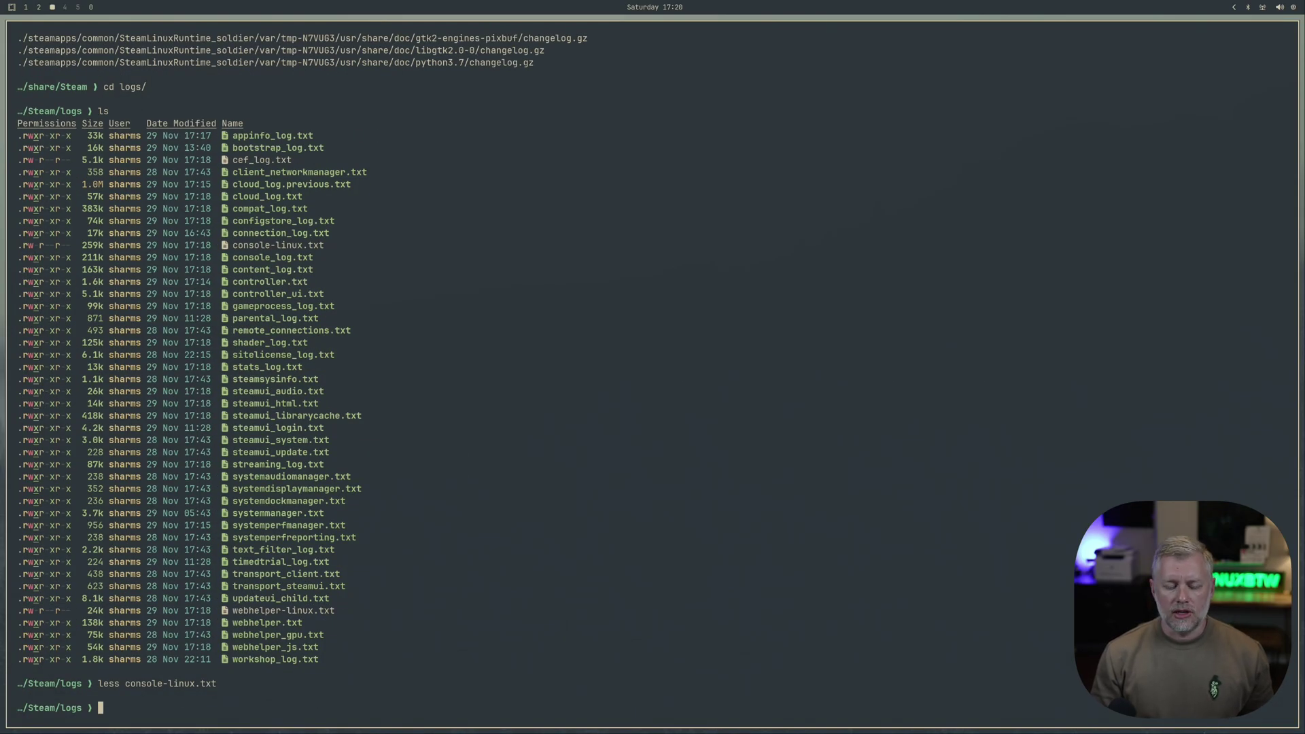
# - Return to the home directory, change into .local/share/Steam and list its contents
pyautogui.write('cd')
pyautogui.press('Return')
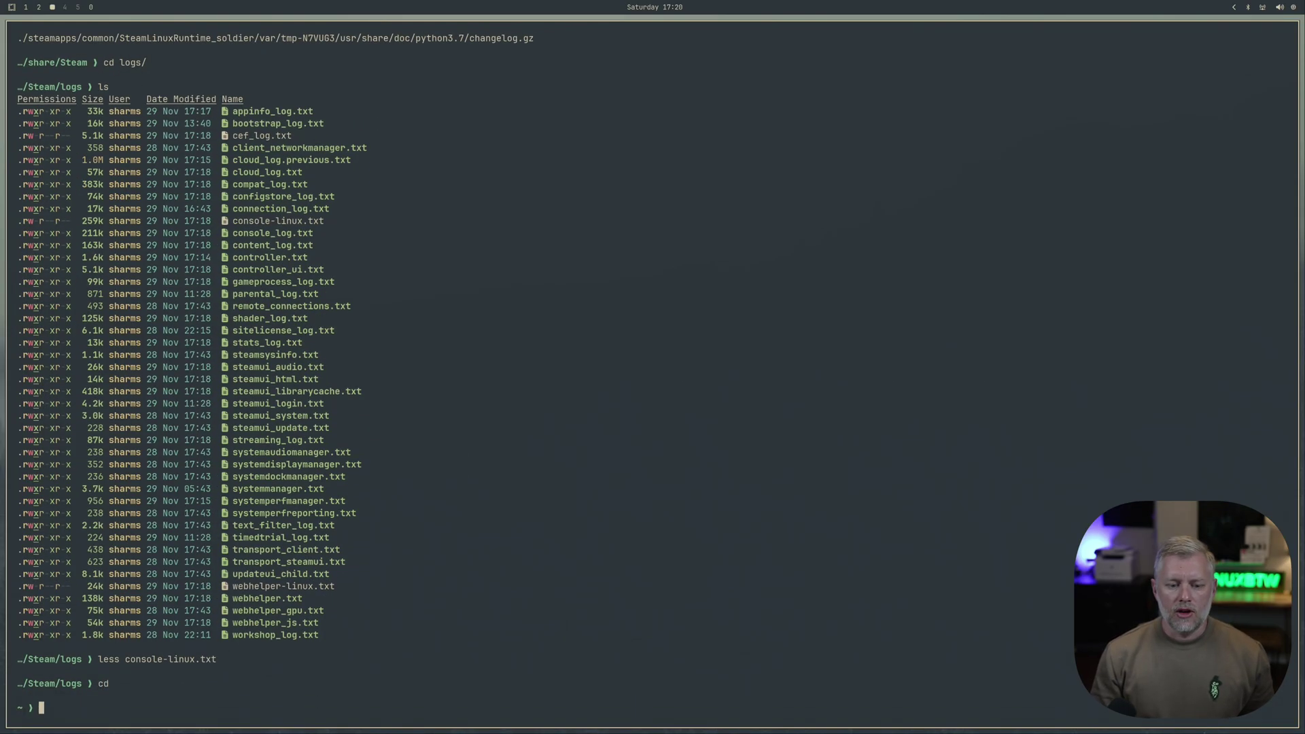
pyautogui.write('cd .lo')
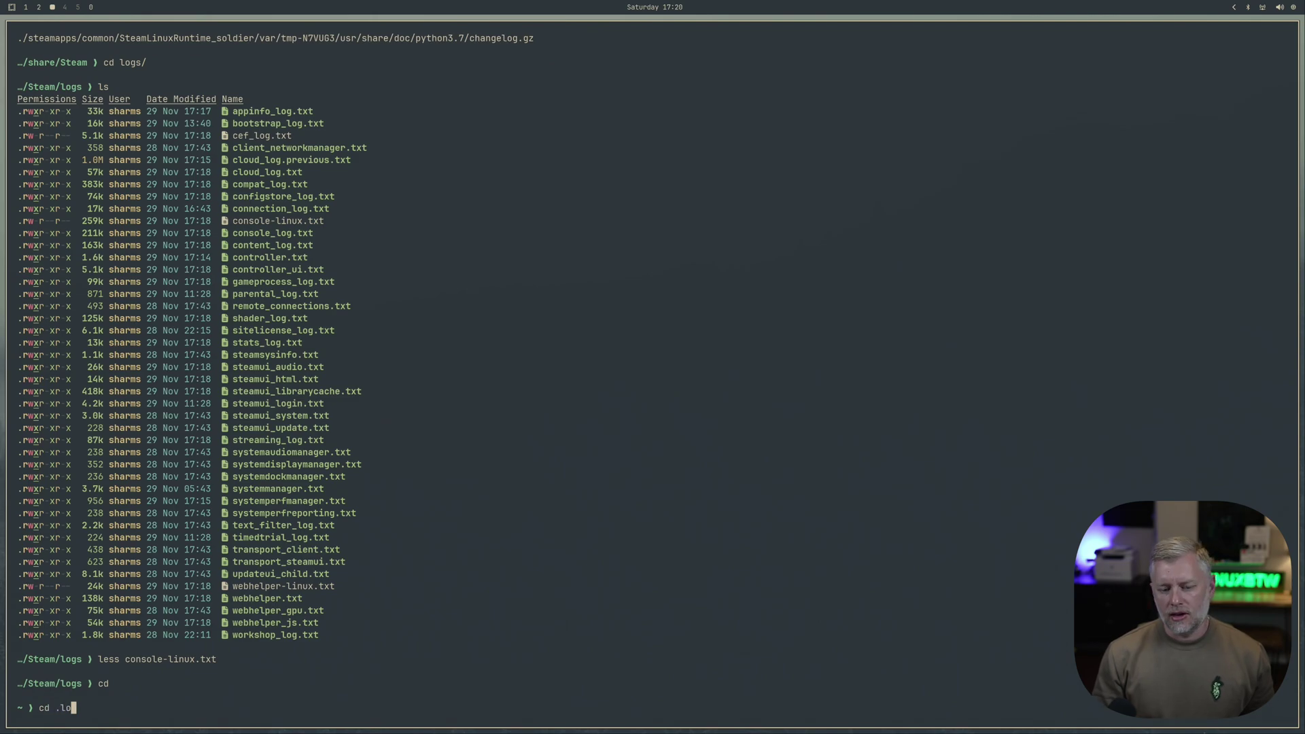
pyautogui.write('c')
pyautogui.press('Tab')
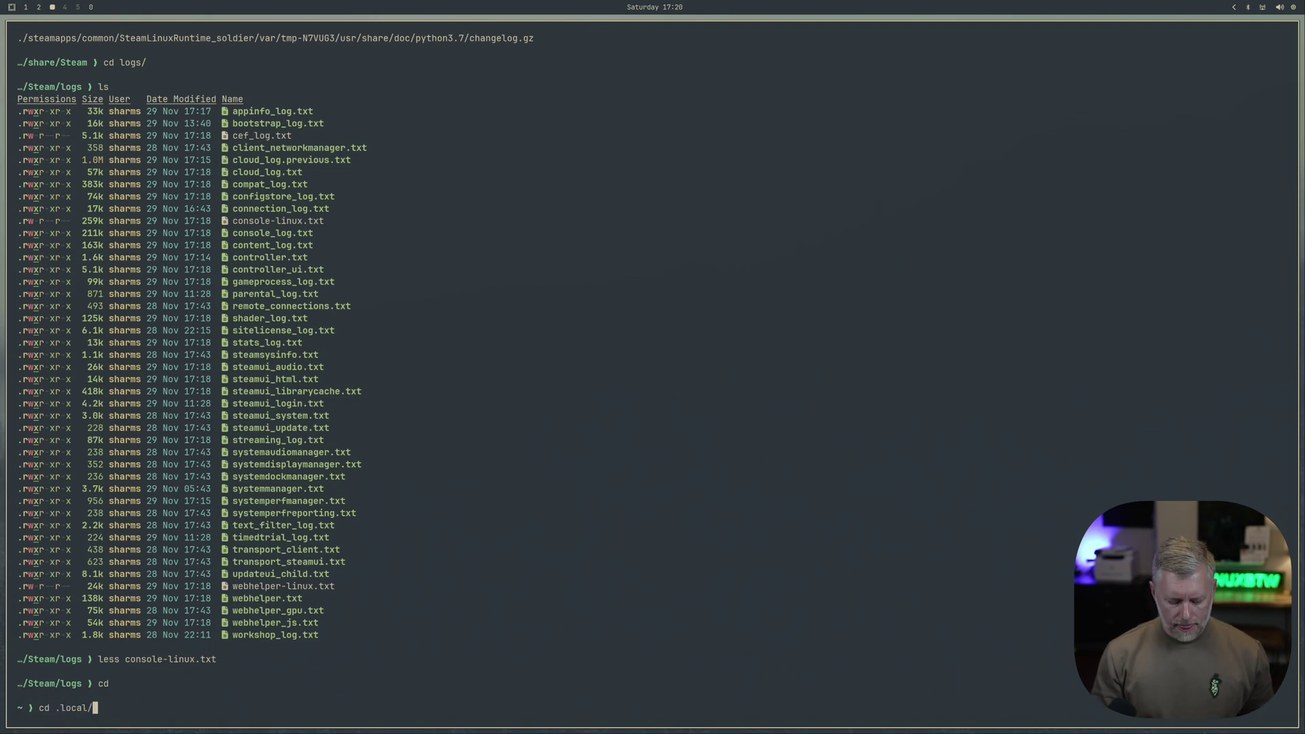
pyautogui.write('share/')
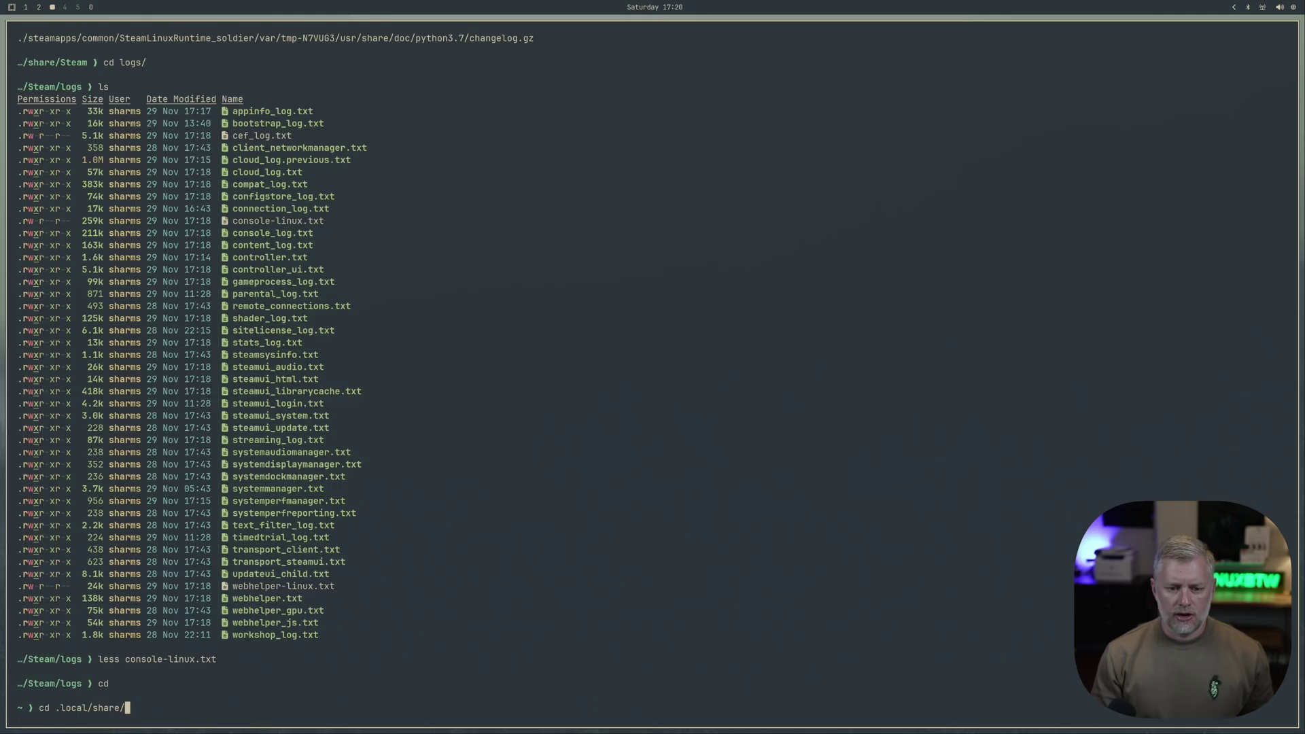
pyautogui.write('St')
pyautogui.press('Tab')
pyautogui.press('Return')
pyautogui.write('ls')
pyautogui.press('Return')
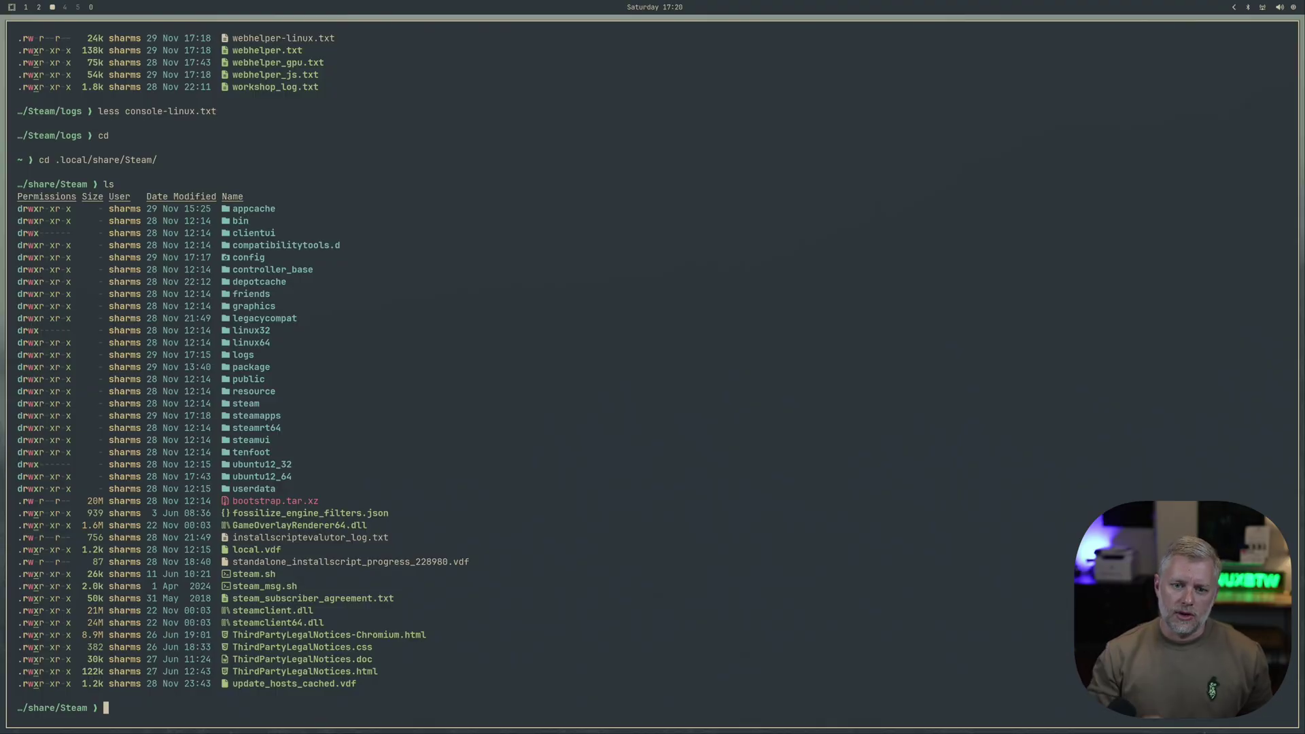
# - Change into the steamapps directory and list its contents
pyautogui.write('cd st')
pyautogui.press('Tab')
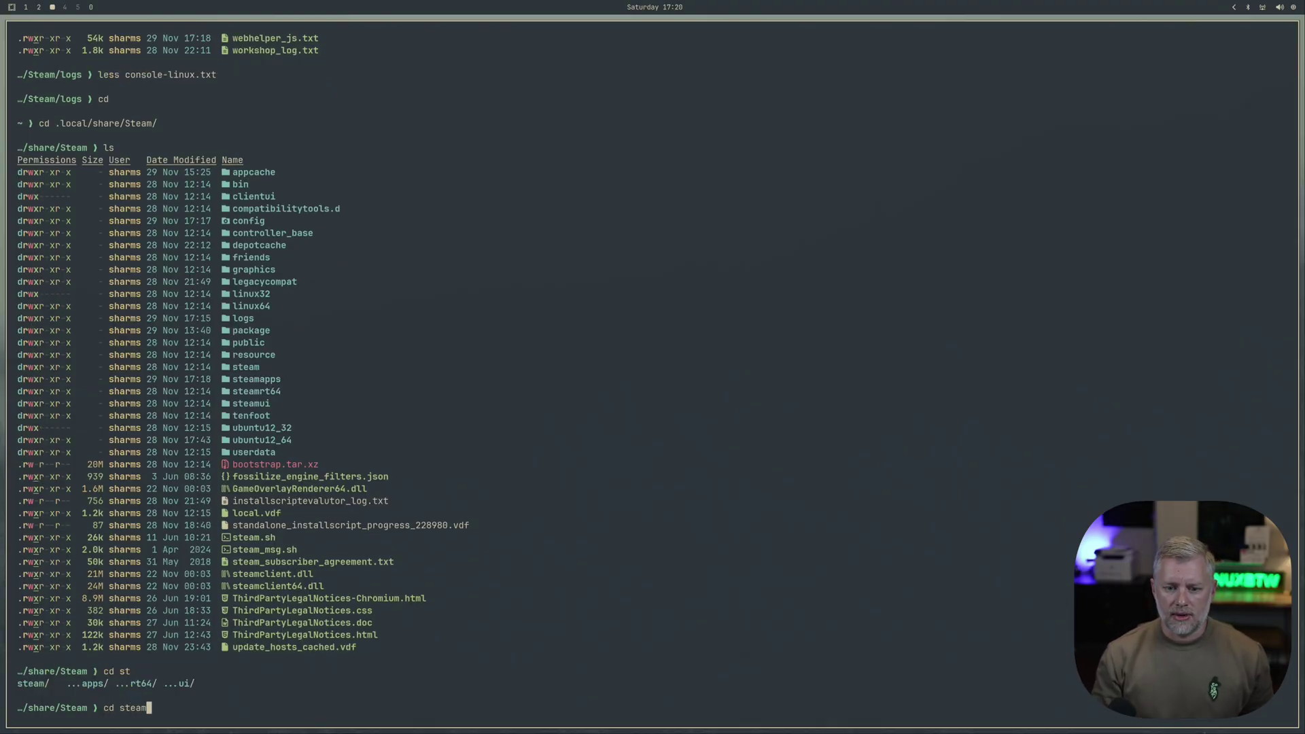
pyautogui.write('a')
pyautogui.press('Tab')
pyautogui.press('Return')
pyautogui.write('ls')
pyautogui.press('Return')
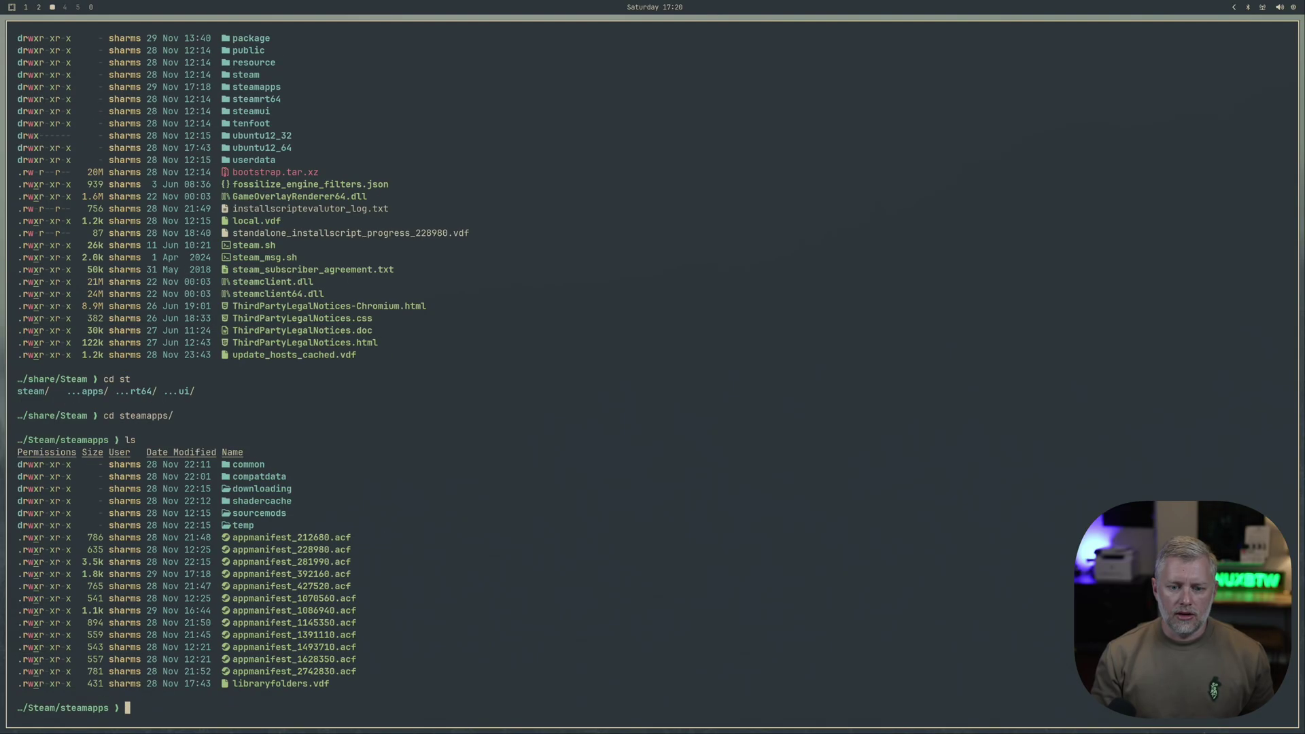
# - Search steamapps for X4 files, ignoring case, with find . -iname "*x4*"
pyautogui.write('f')
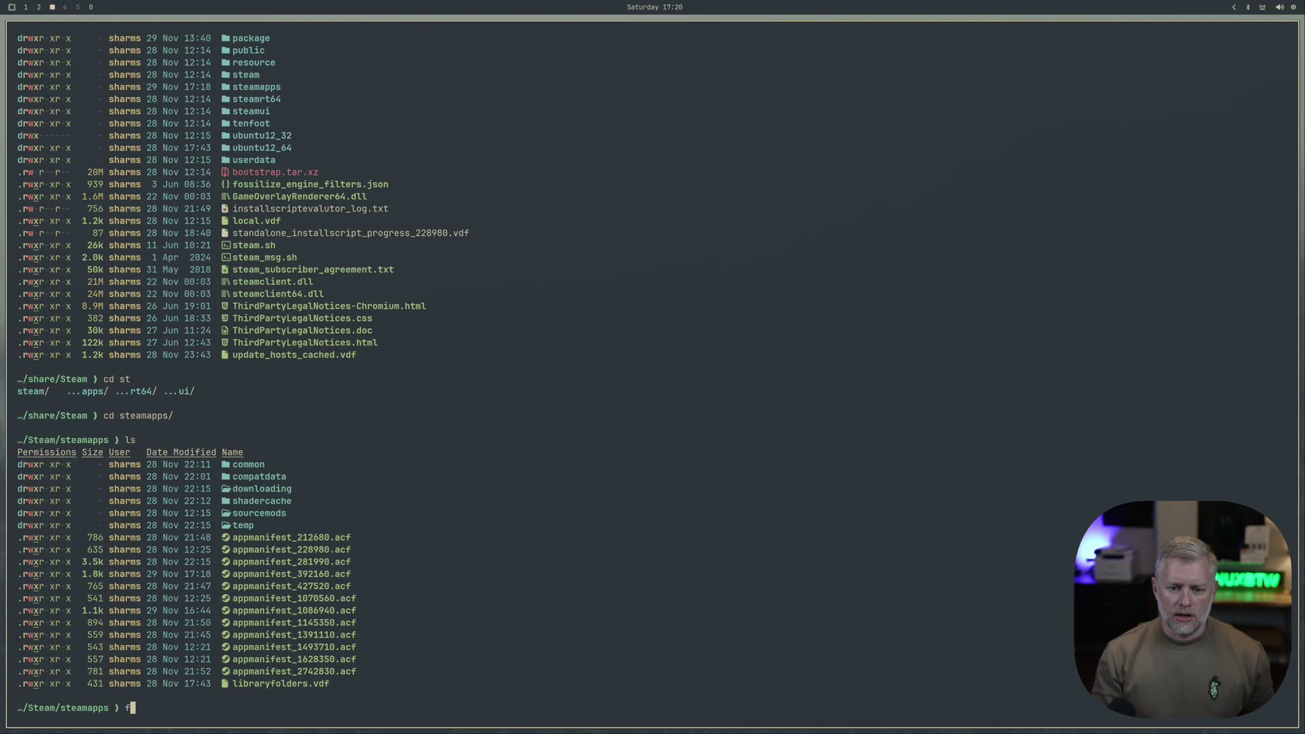
pyautogui.write('ind . -iname "*x4*')
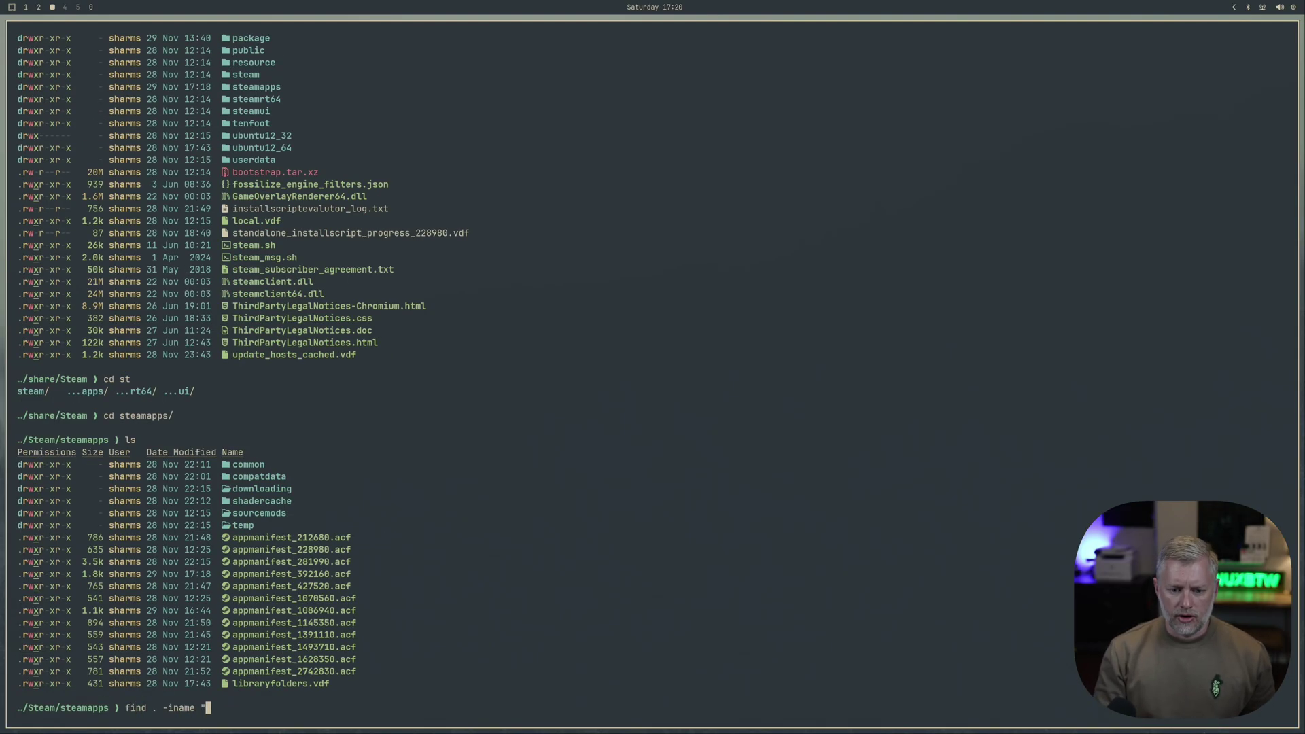
pyautogui.write('"')
pyautogui.press('Return')
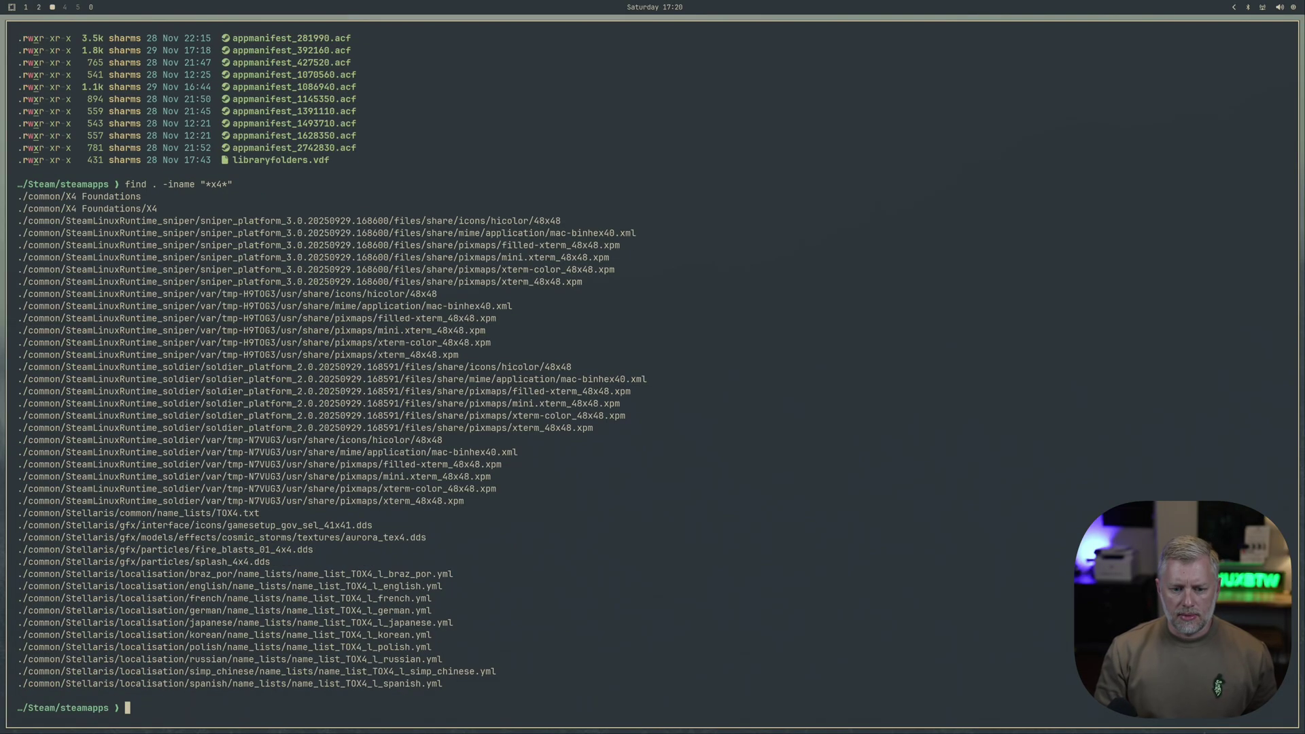
# - Change into the common/X4 Foundations game directory and list its files
pyautogui.write('cd com')
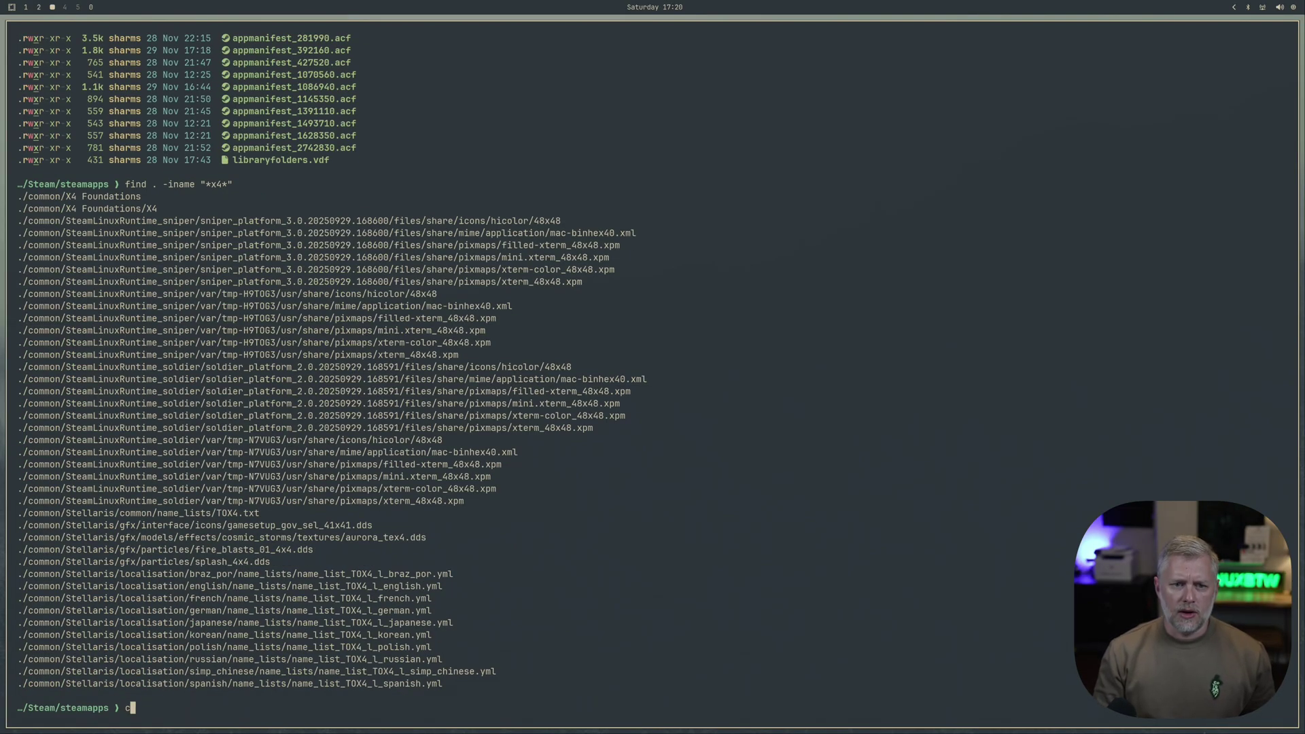
pyautogui.press('Tab')
pyautogui.write('o')
pyautogui.press('BackSpace')
pyautogui.write('mo')
pyautogui.press('Tab')
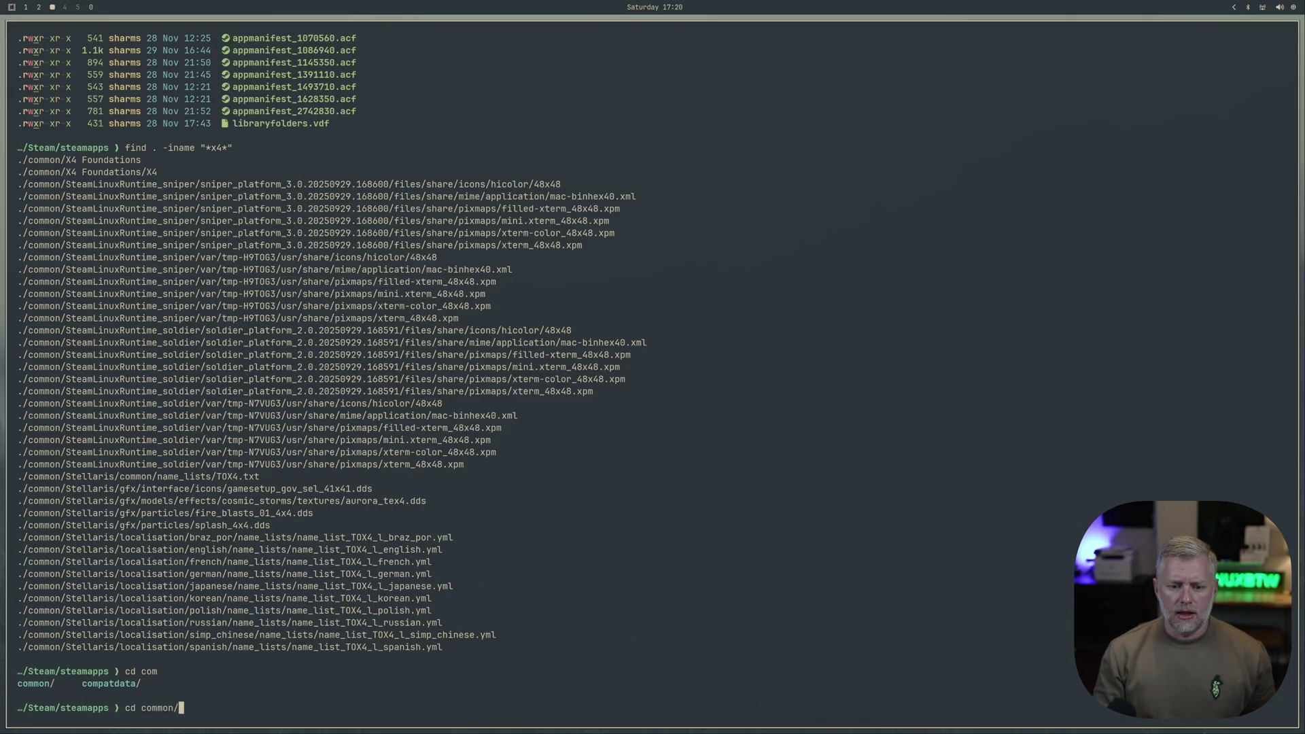
pyautogui.write('X4 F')
pyautogui.press('BackSpace')
pyautogui.press('BackSpace')
pyautogui.write('\\ F')
pyautogui.press('Tab')
pyautogui.press('Return')
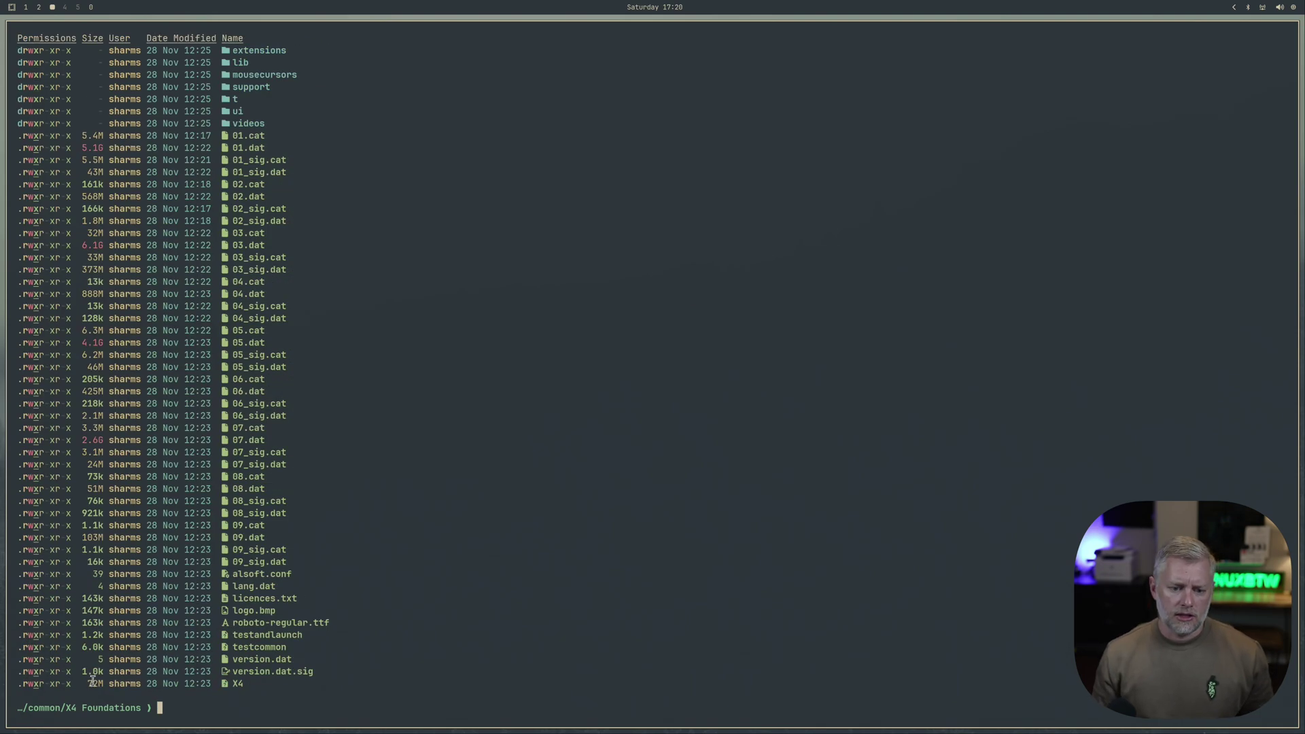
# - Identify the X4 executable's file type in the game directory with the file command
pyautogui.moveTo(87, 683); pyautogui.dragTo(256, 685)
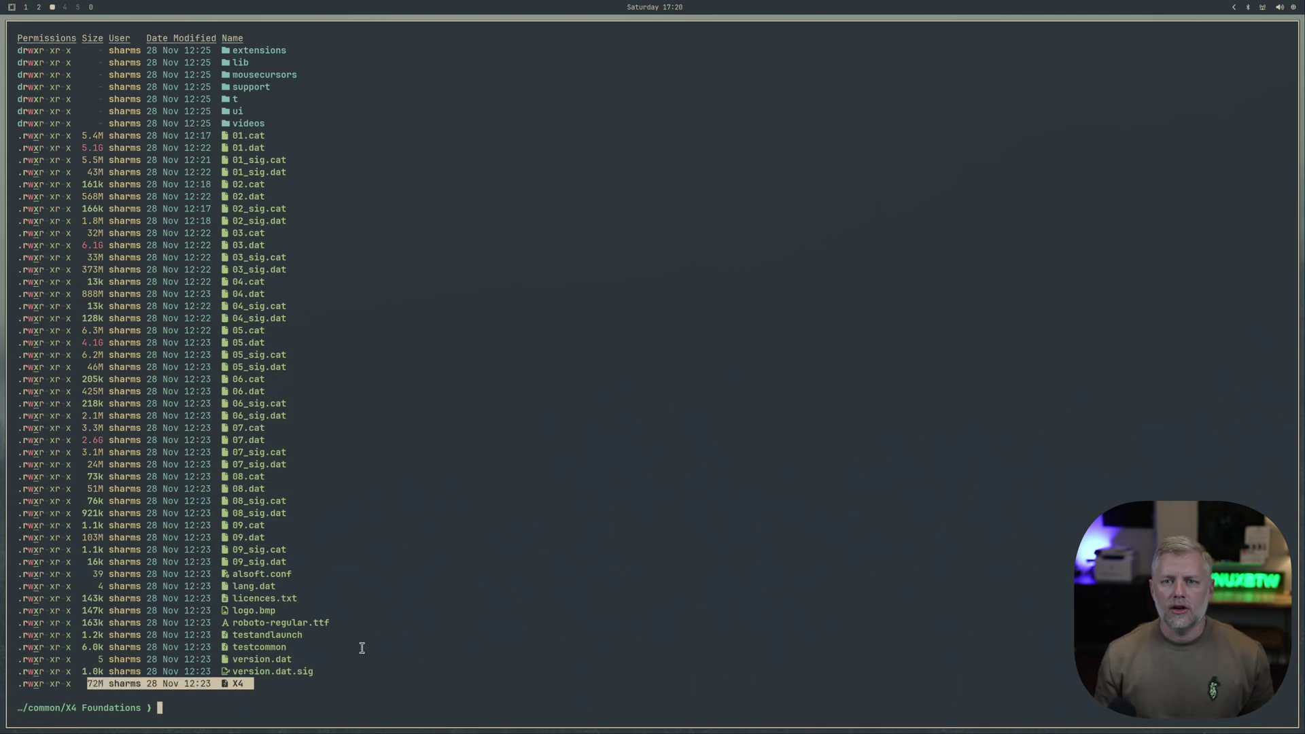
pyautogui.write('file X4')
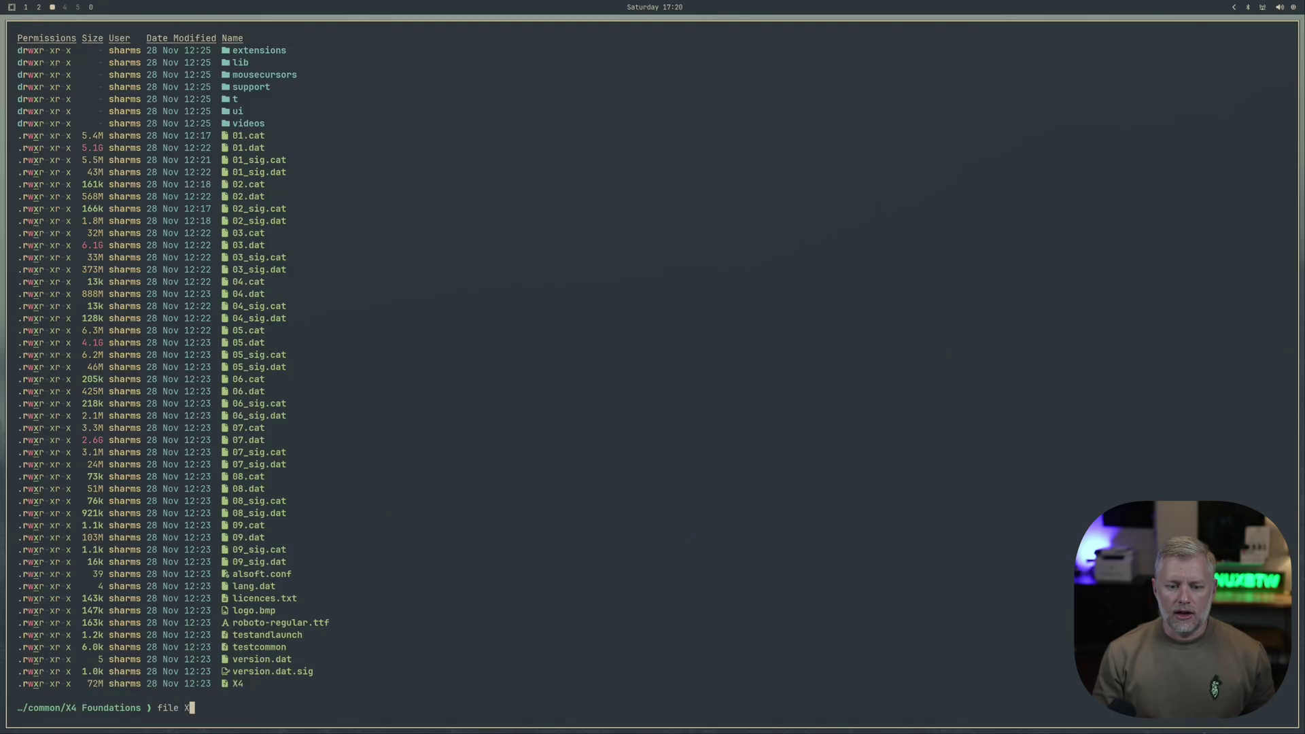
pyautogui.press('Return')
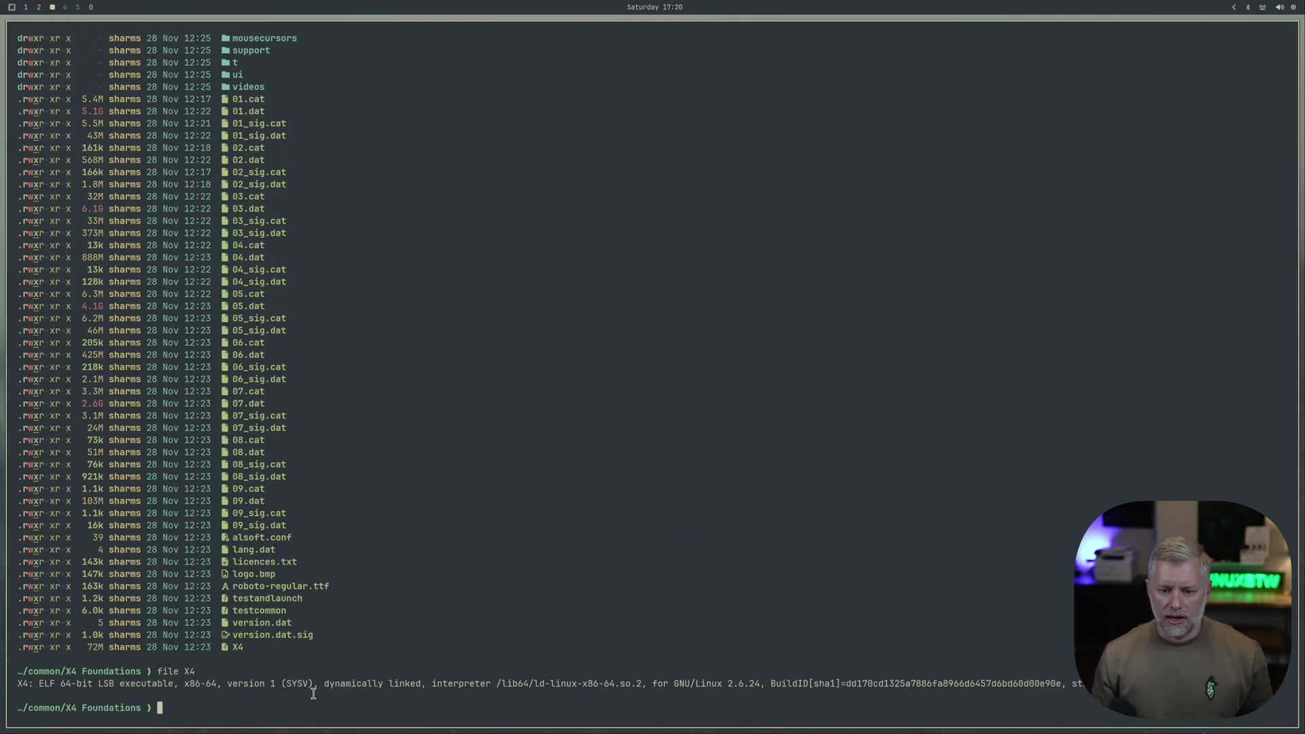
# - Clear the terminal and run the game executable directly with ./X4
pyautogui.hotkey('ctrl', 'l')
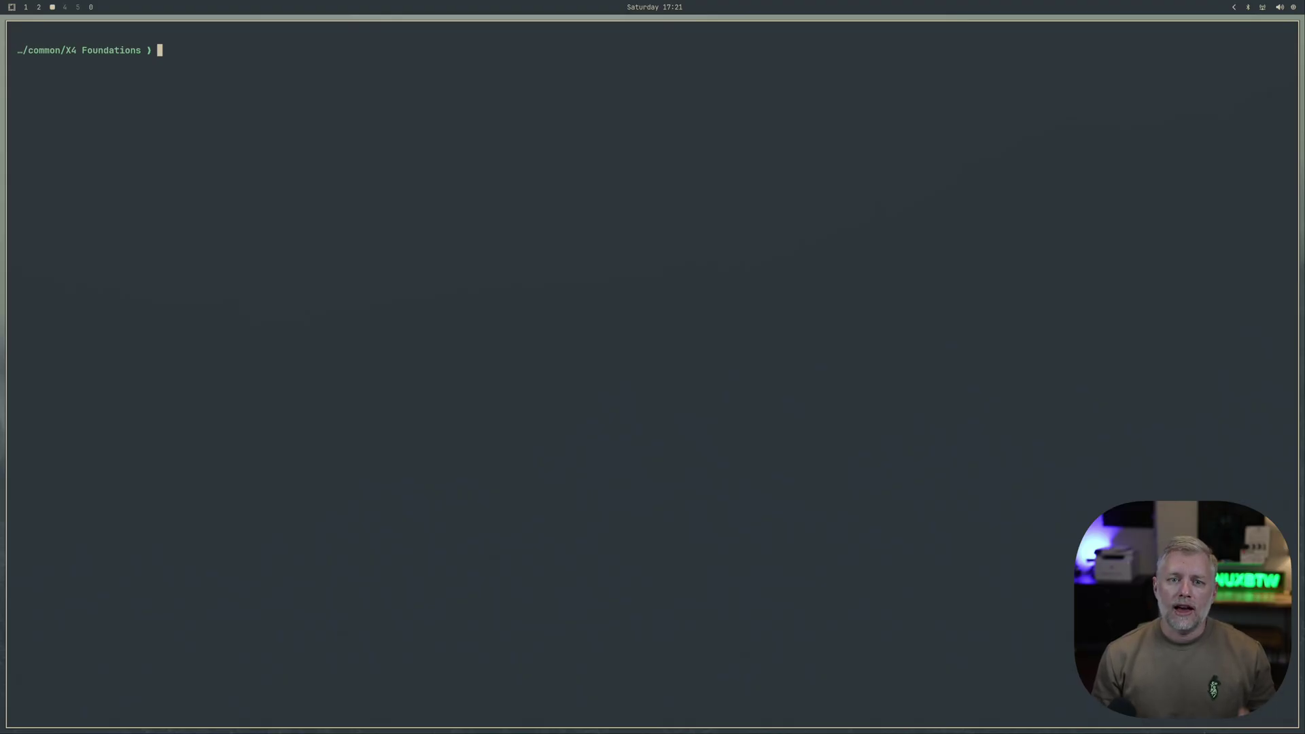
pyautogui.write('./X4')
pyautogui.press('Return')
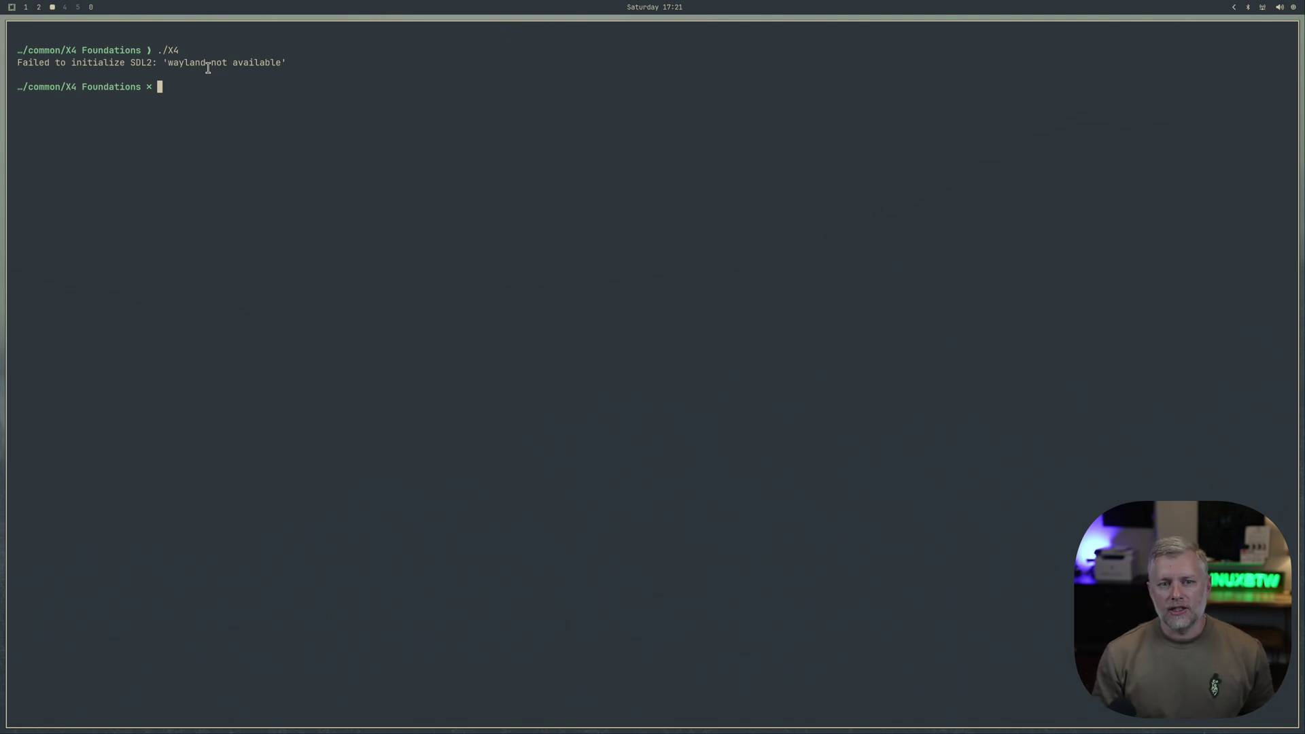
# - Return to the home directory, change into .local/share/omarchy and list its contents
pyautogui.write('cd')
pyautogui.press('Return')
pyautogui.write('cd .l')
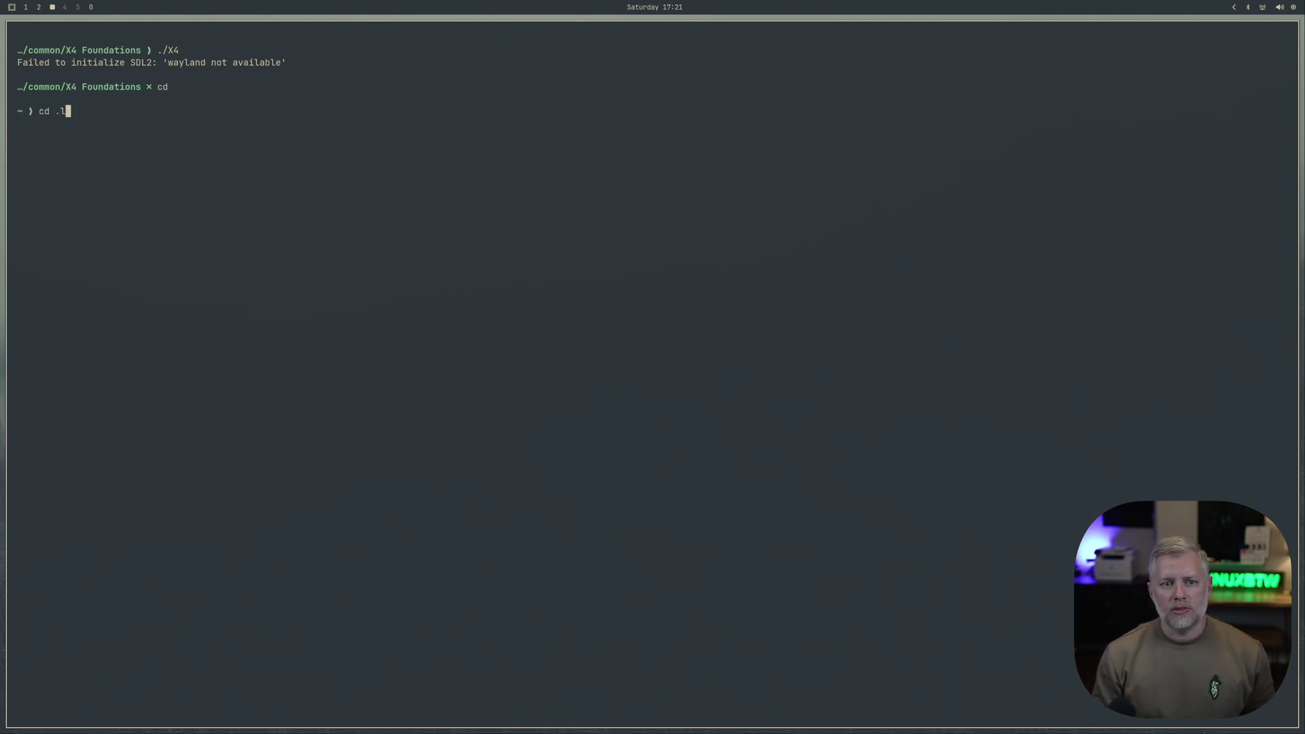
pyautogui.write('ocal/share/')
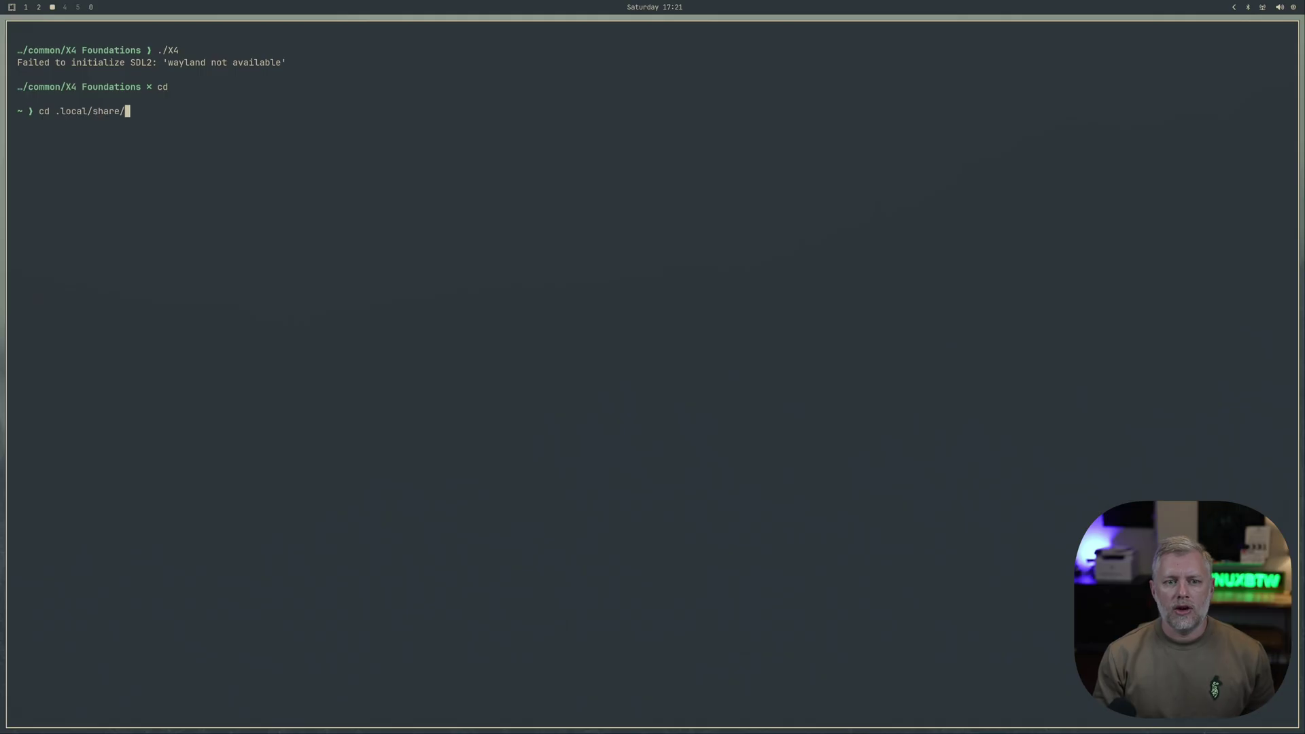
pyautogui.write('omarchy/')
pyautogui.press('Return')
pyautogui.write('ls')
pyautogui.press('Return')
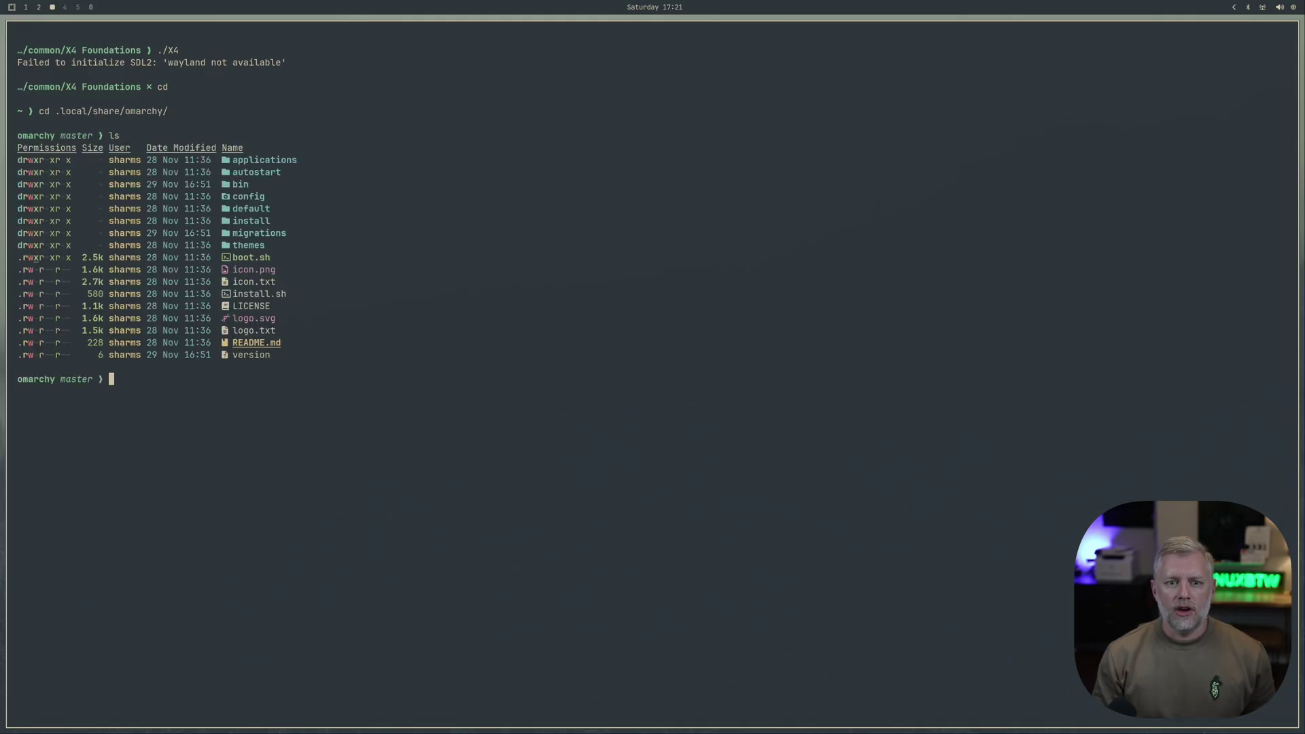
# - Search the omarchy files for SDL settings, ignoring case, with rg -i sdl, and examine the envs.conf match
pyautogui.write('rg -i sdl')
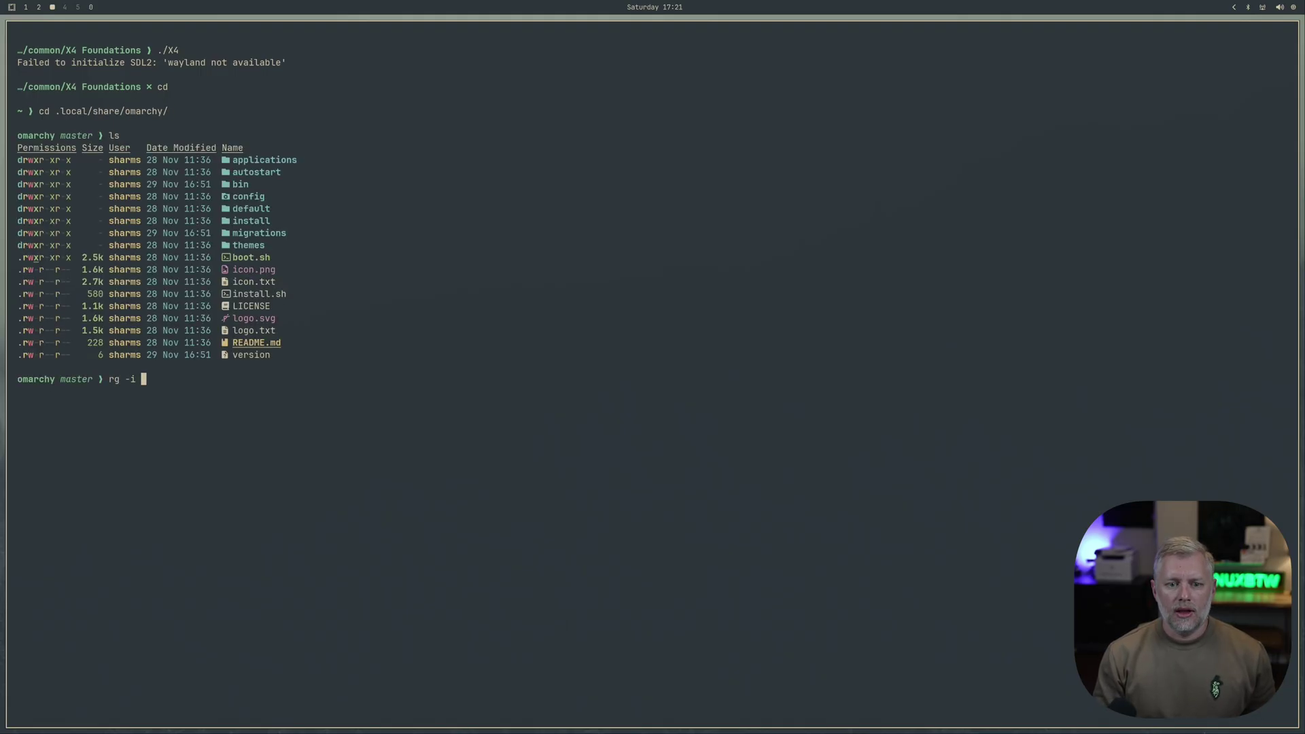
pyautogui.press('Return')
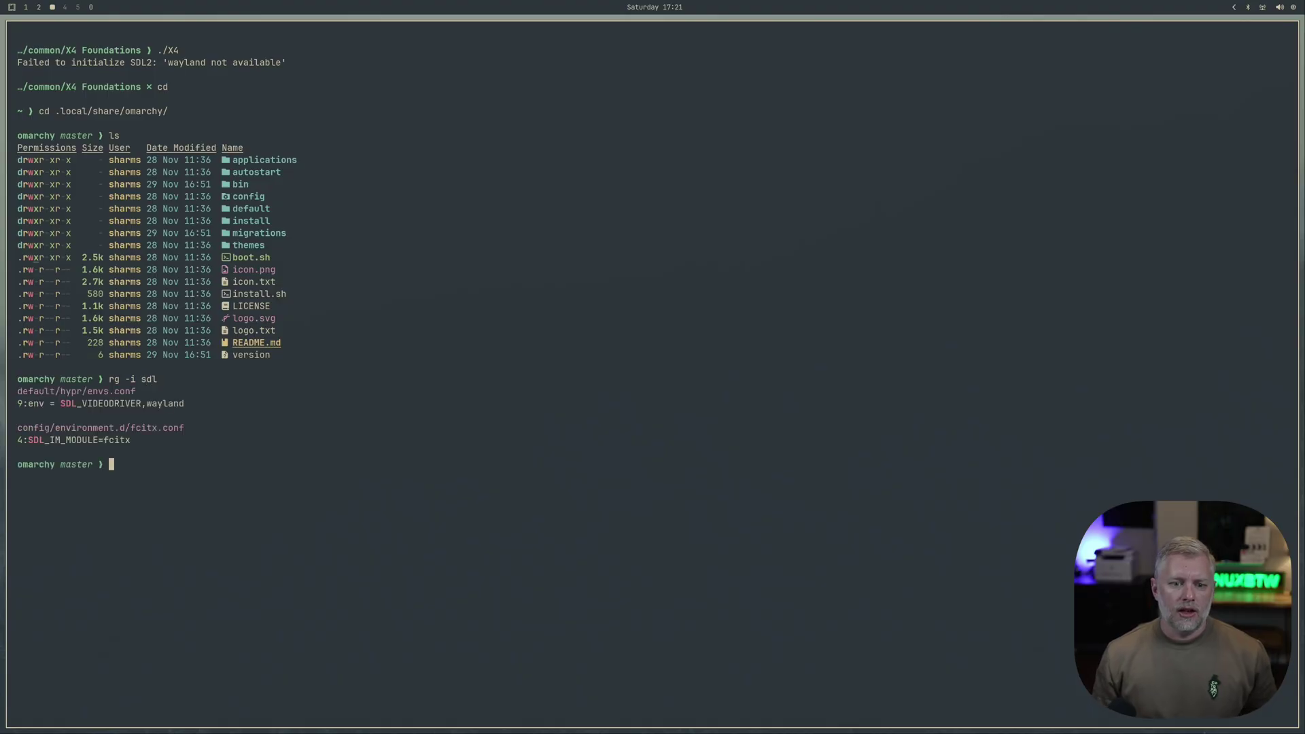
pyautogui.doubleClick(39, 391)
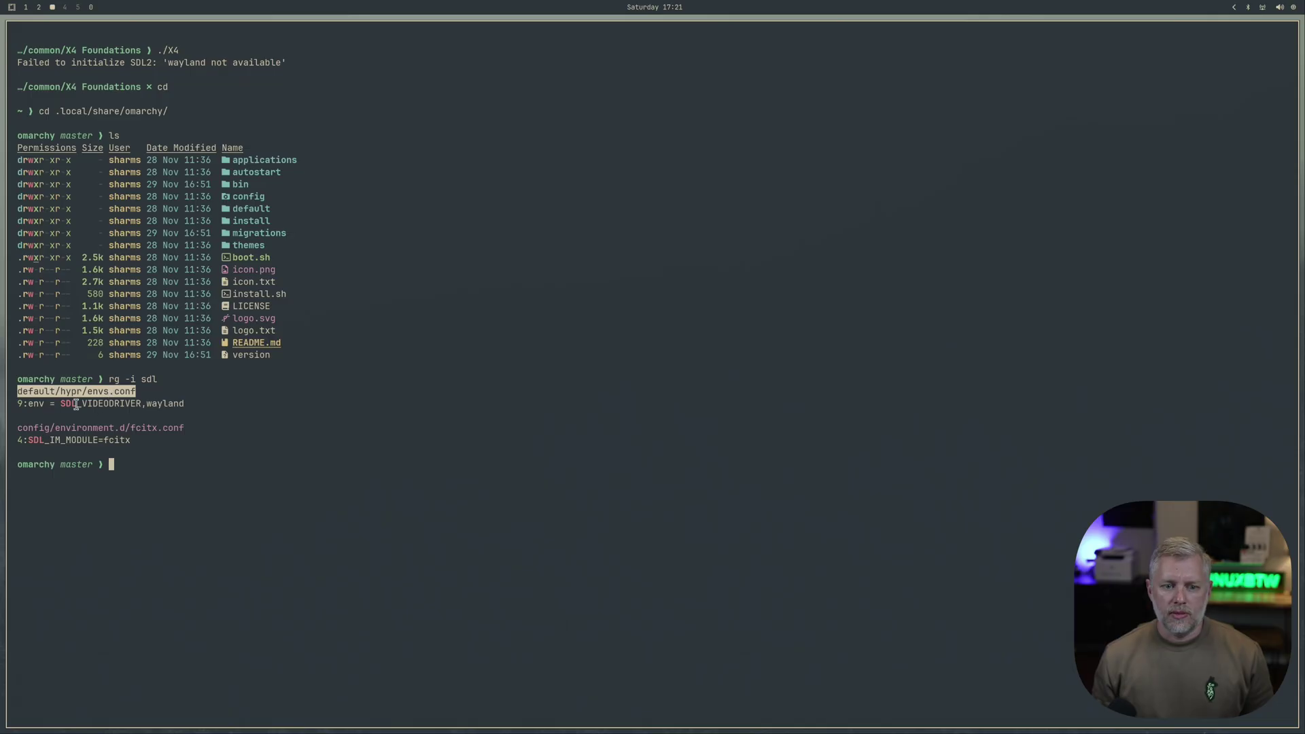
pyautogui.click(47, 404)
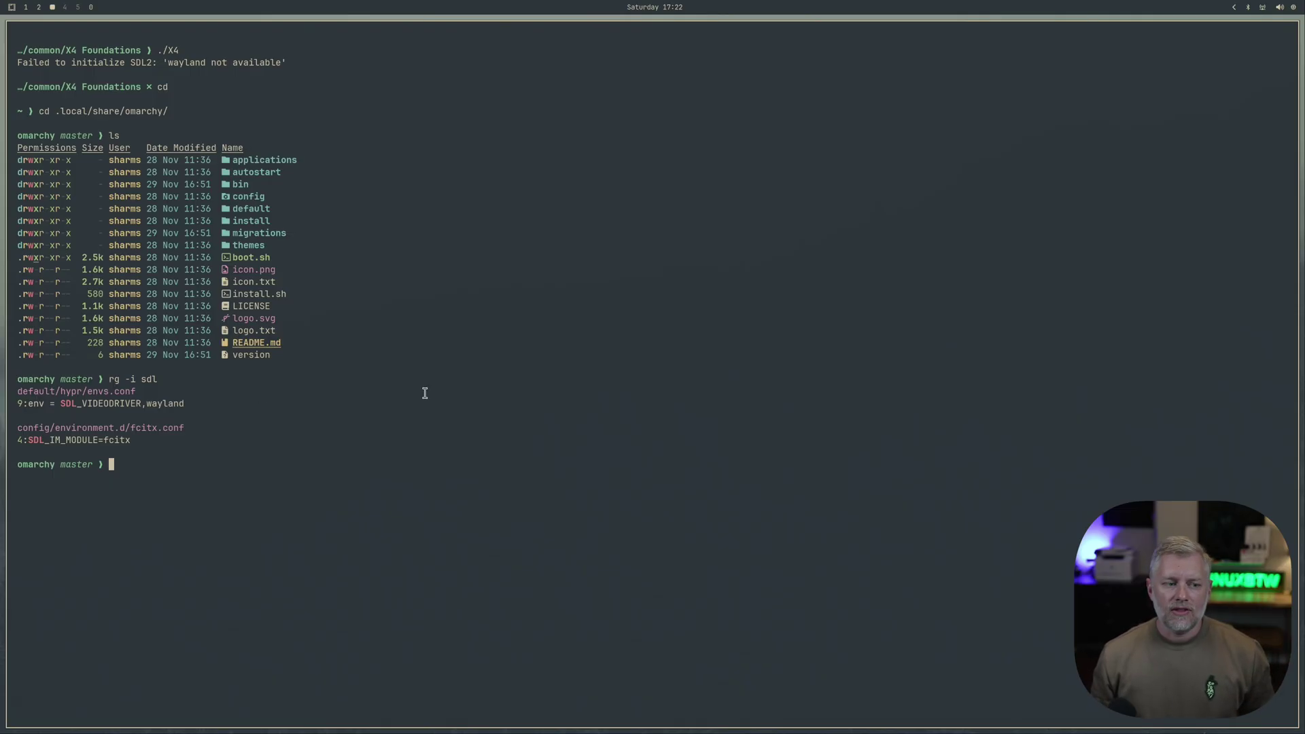
# - In the browser, review omarchy GitHub issue #2157 and copy the suggested launch option "unset SDL_VIDEODRIVER; %command%"
pyautogui.press('super+2')
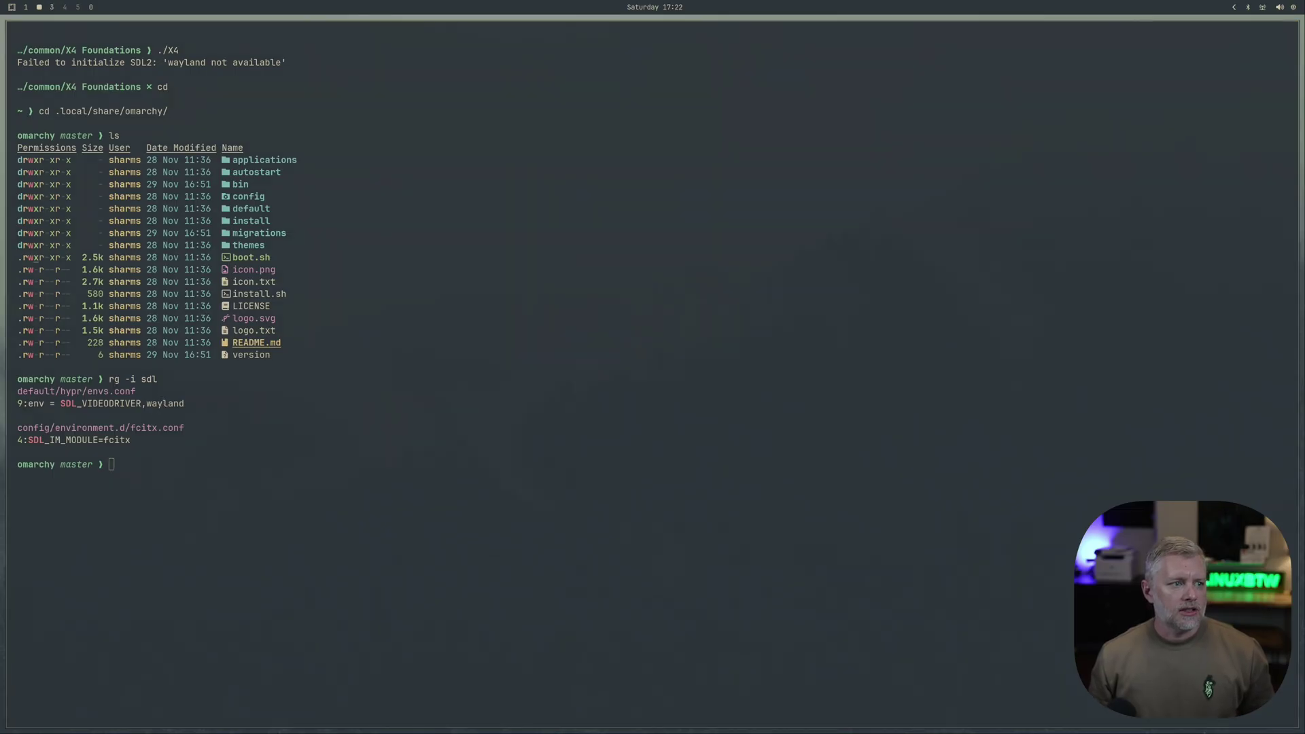
pyautogui.press('super+3')
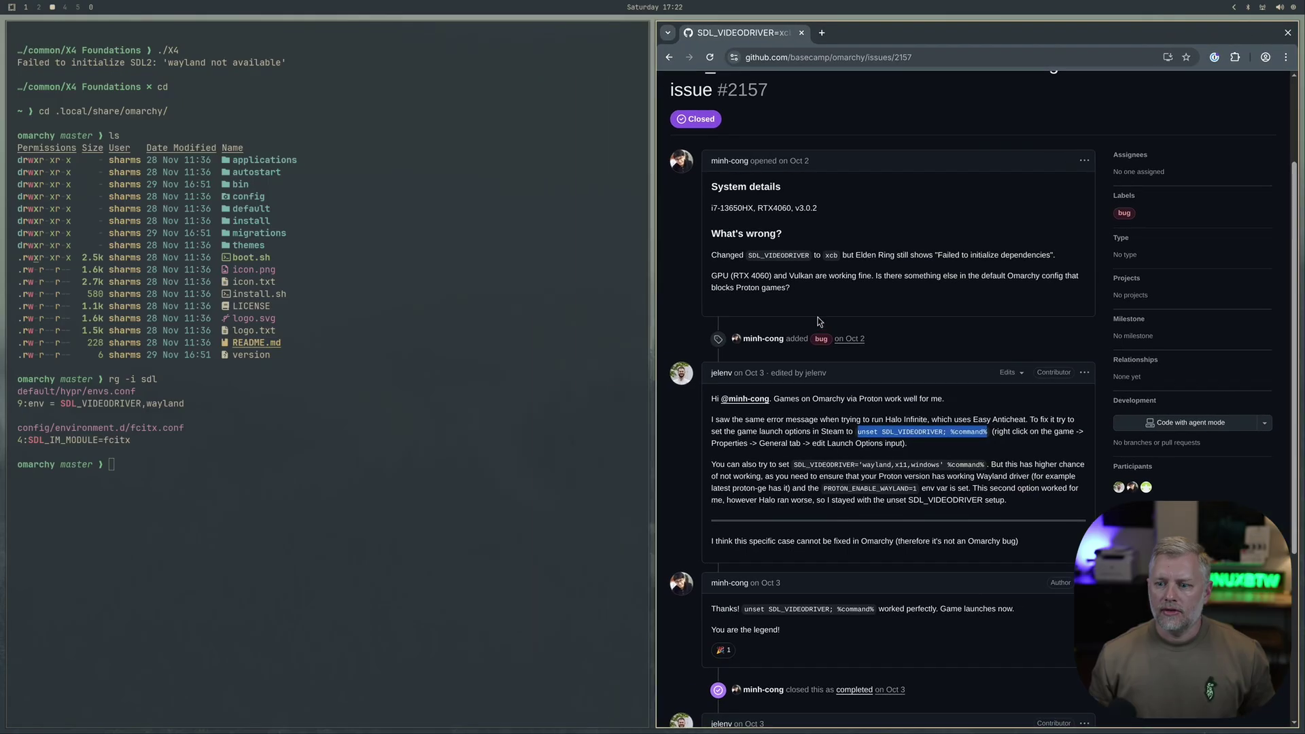
pyautogui.scroll(-3, 769, 117)
pyautogui.scroll(5, 769, 117)
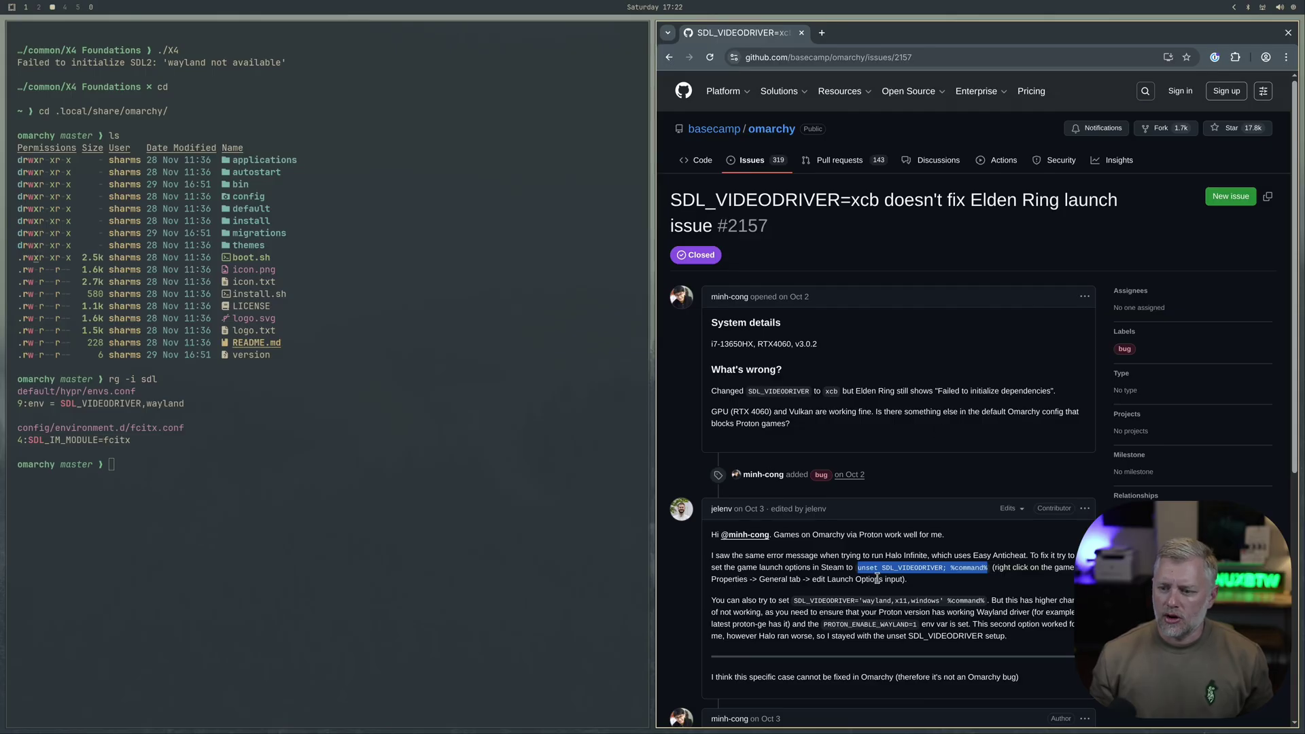
pyautogui.moveTo(857, 568); pyautogui.dragTo(989, 569)
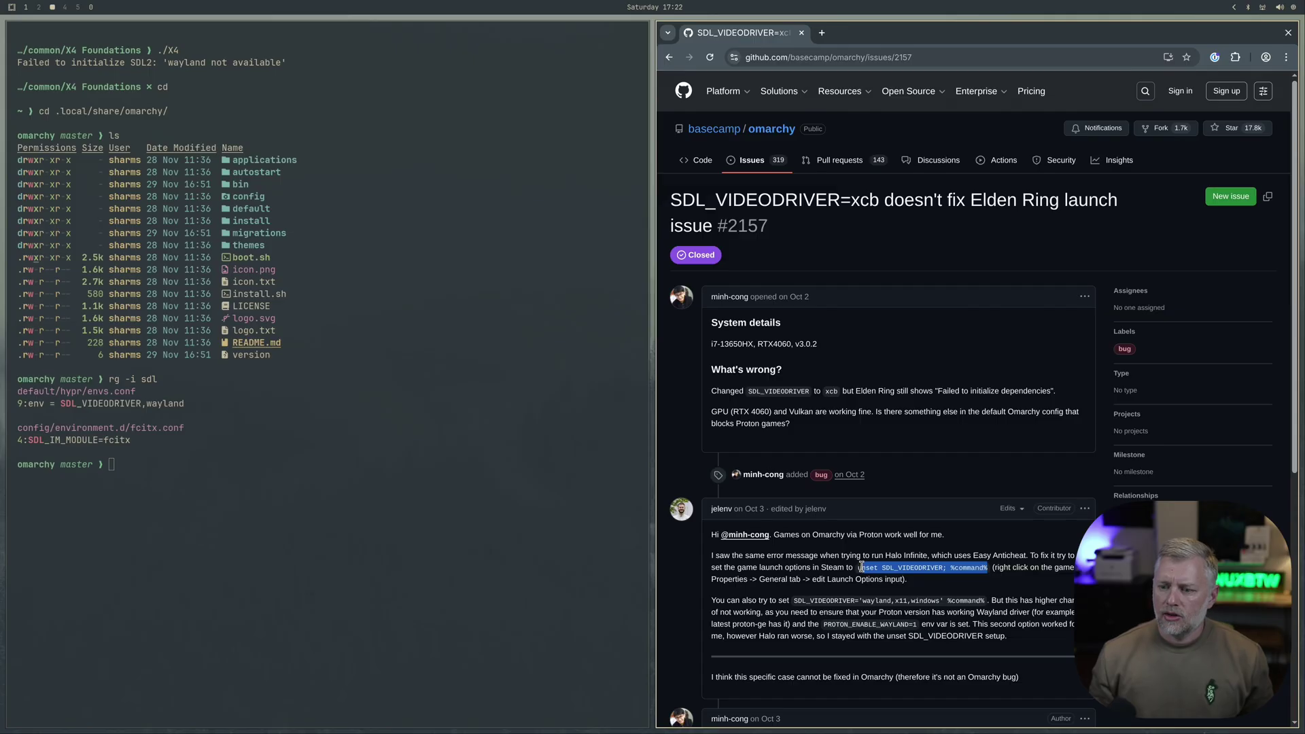
pyautogui.moveTo(858, 567); pyautogui.dragTo(990, 566)
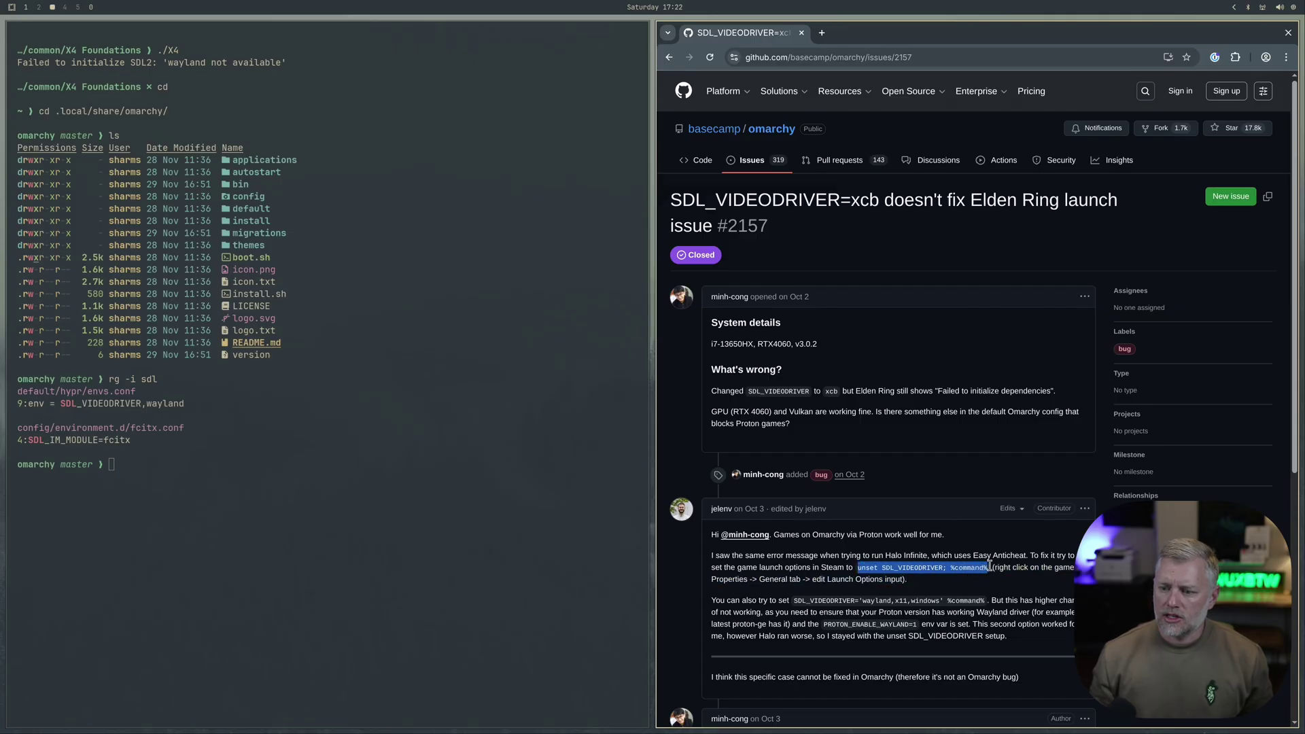
pyautogui.rightClick(968, 572)
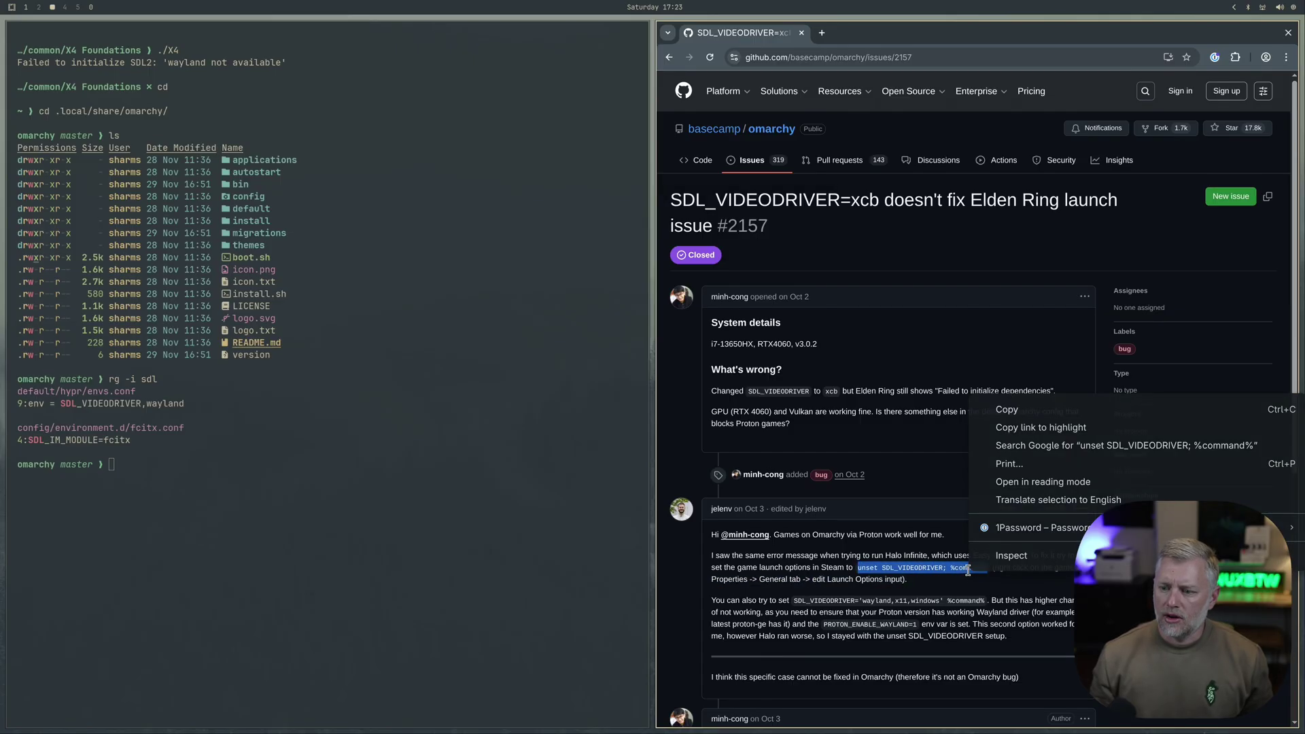
pyautogui.click(1023, 411)
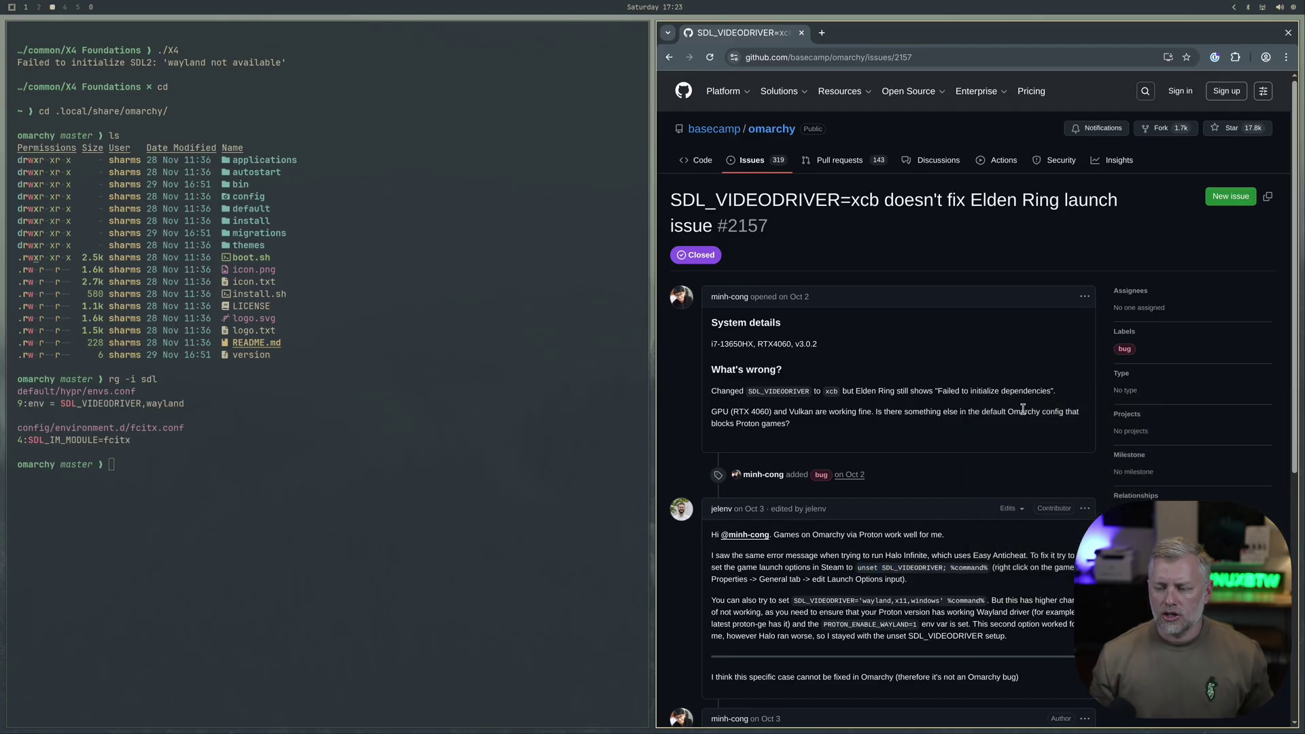
# - Switch to Steam and open the X4: Foundations properties at the empty launch options
pyautogui.press('super+1')
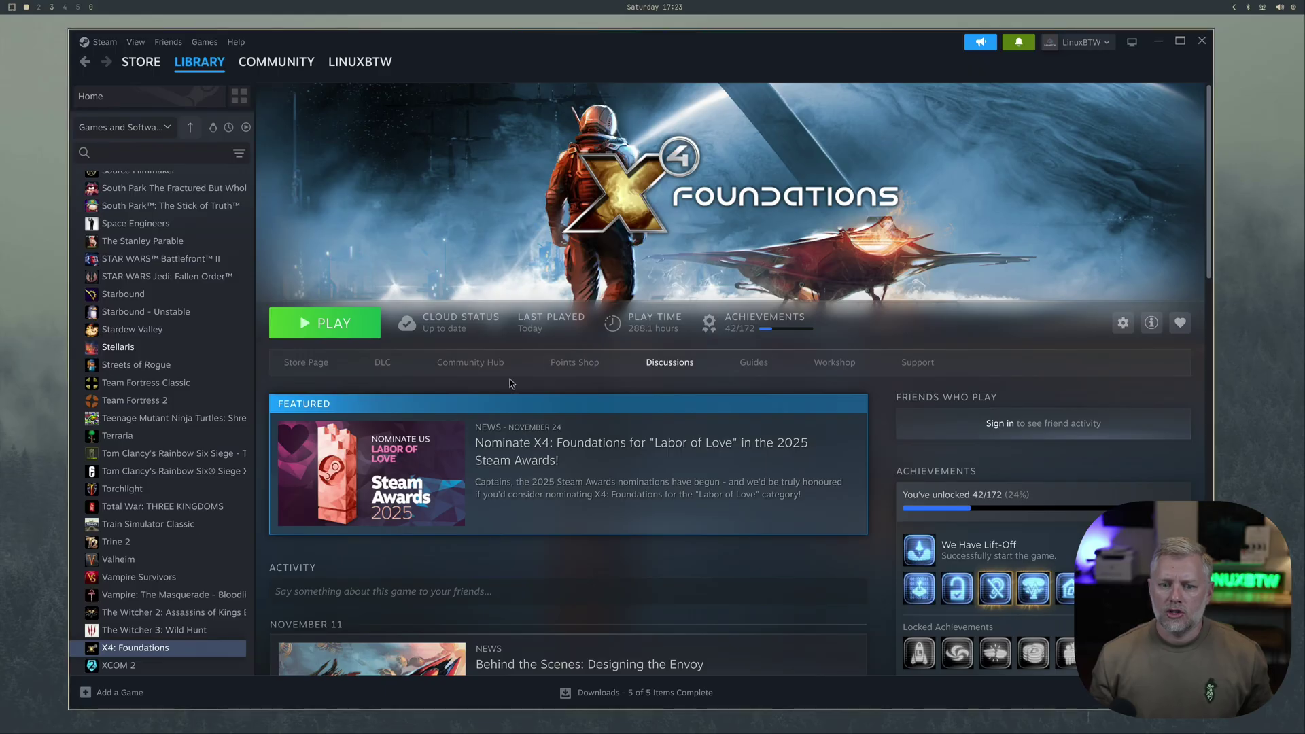
pyautogui.rightClick(129, 648)
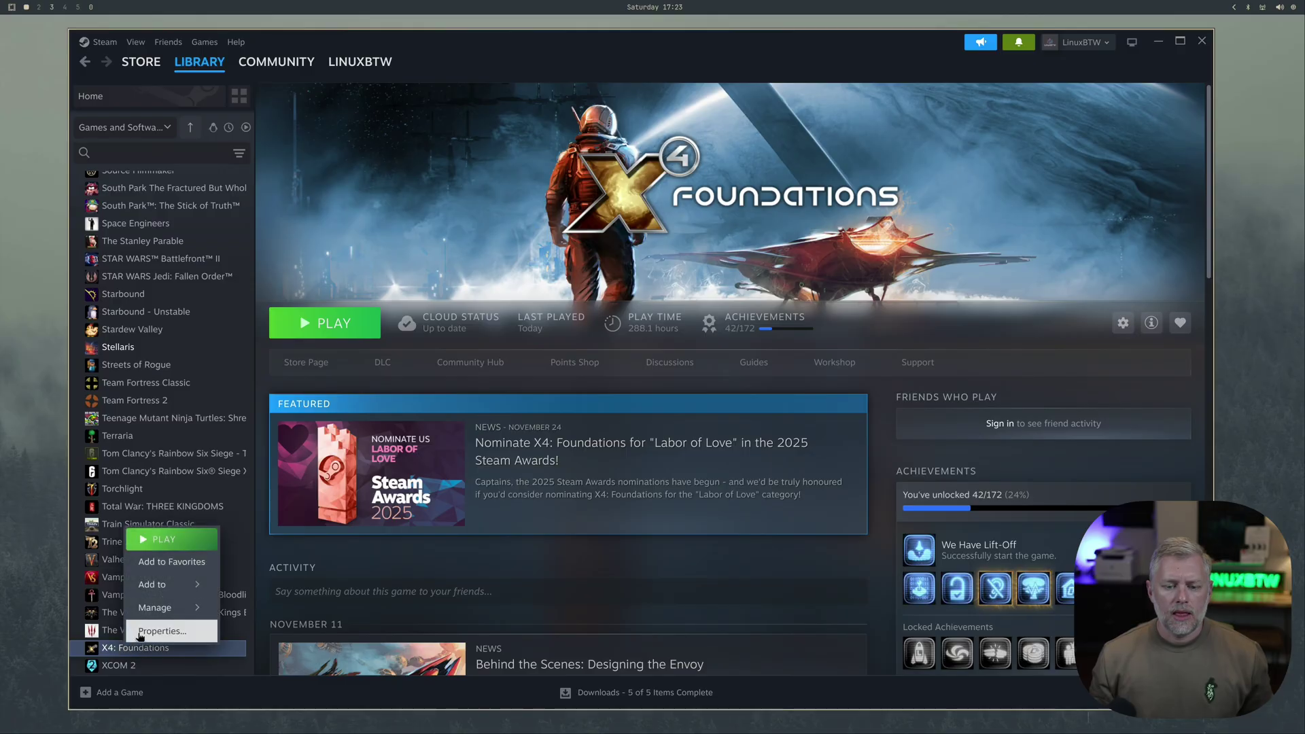
pyautogui.click(162, 631)
pyautogui.click(569, 478)
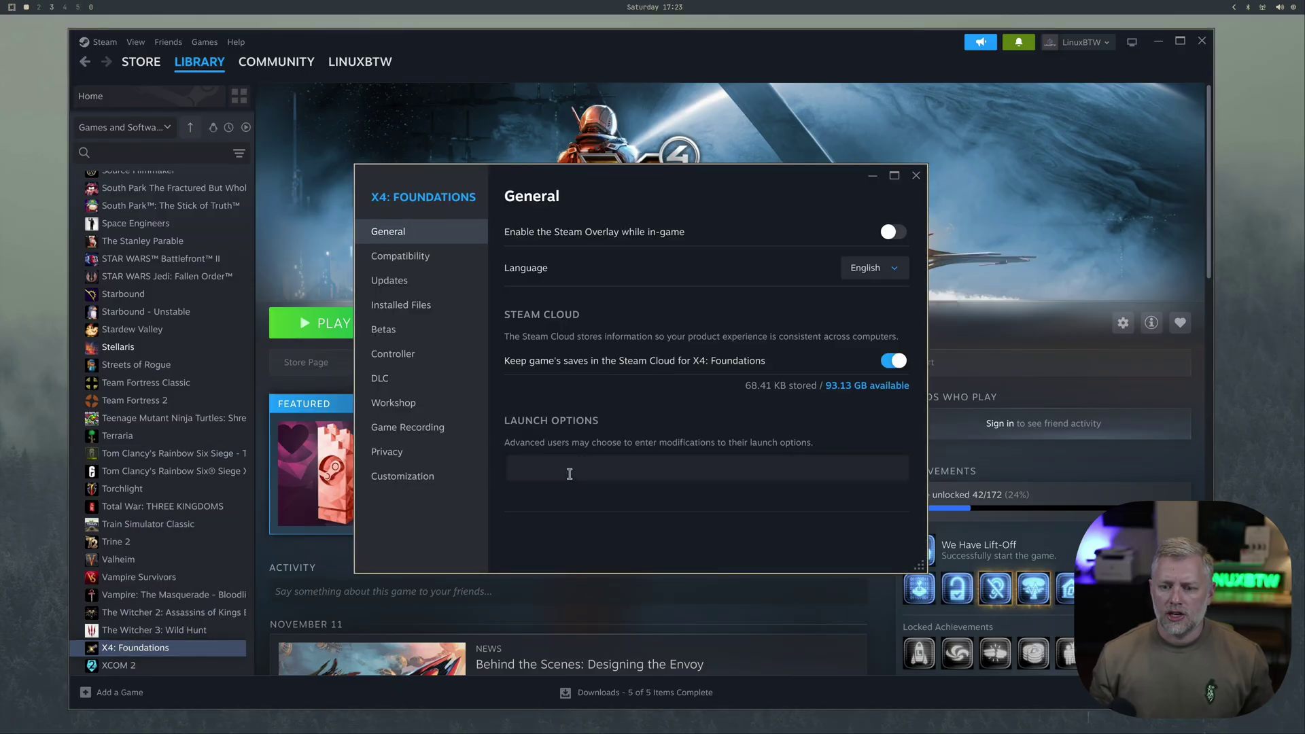
# - Return to the GitHub issue in the browser and compare the two suggested SDL_VIDEODRIVER launch options
pyautogui.press('super+3')
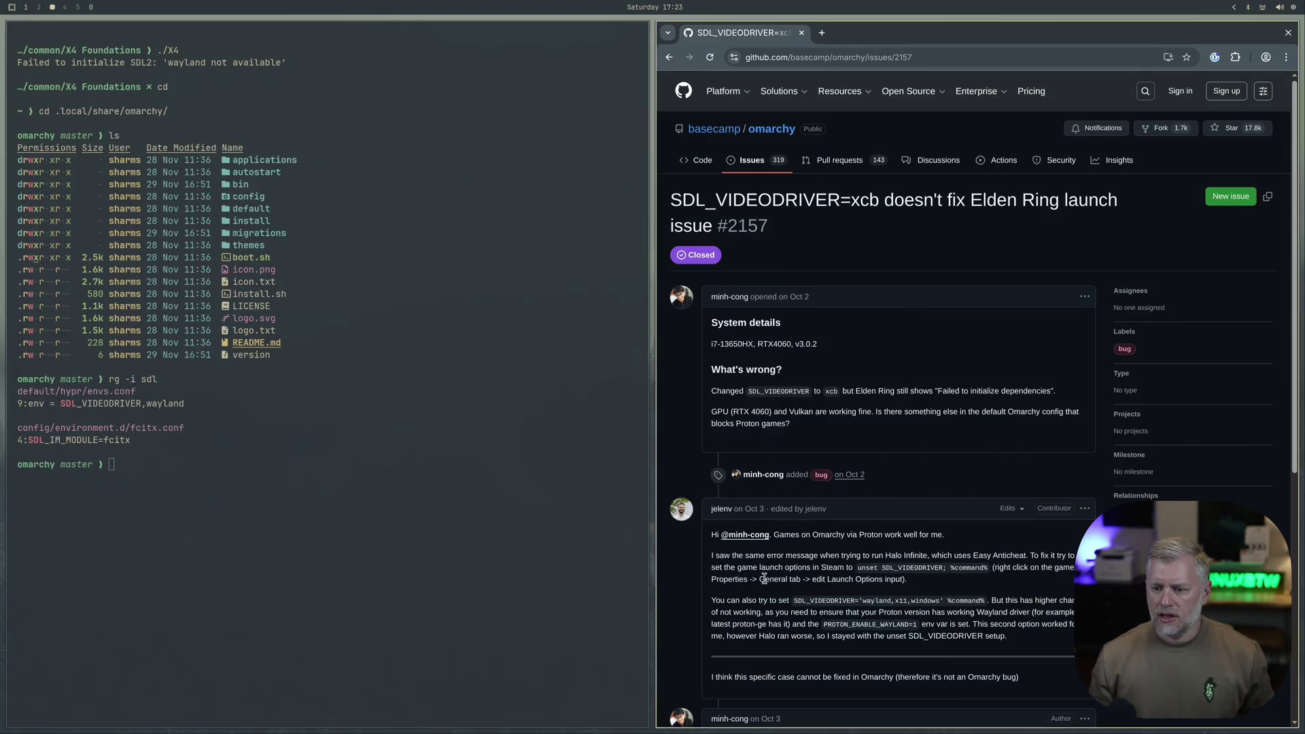
pyautogui.moveTo(794, 601); pyautogui.dragTo(984, 601)
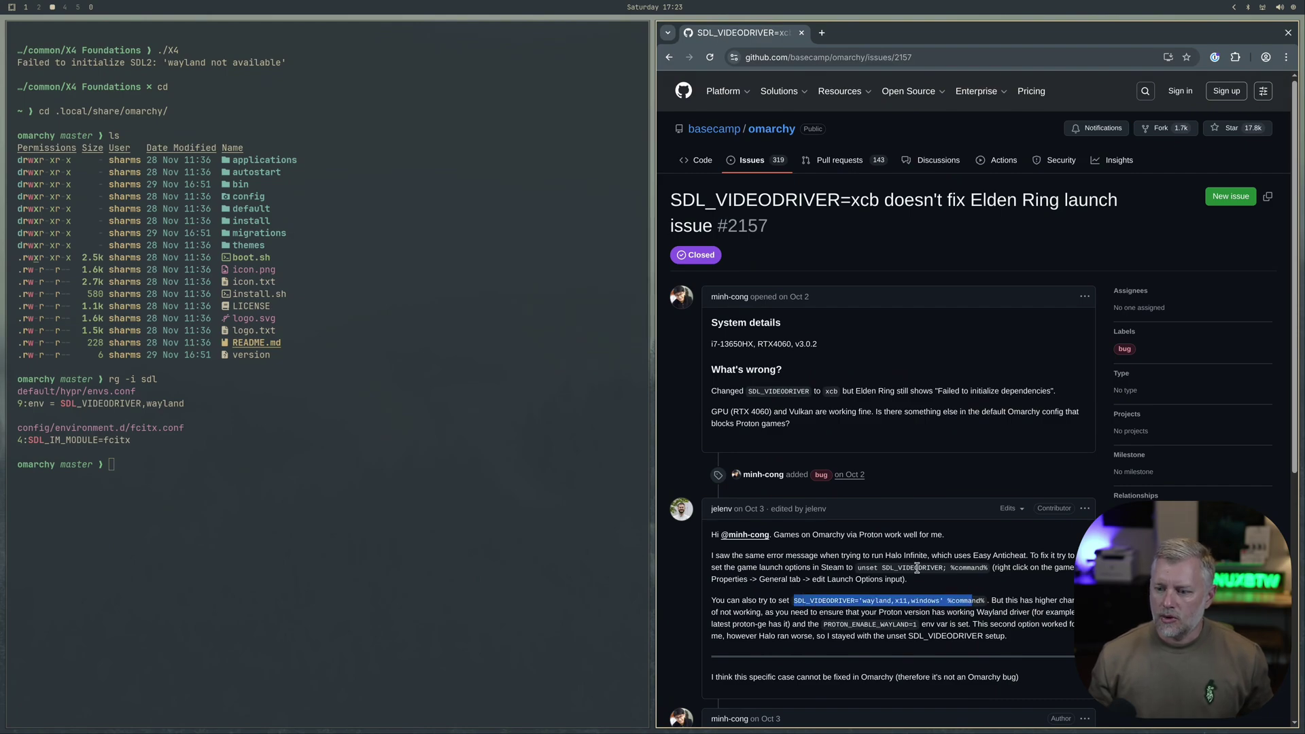
pyautogui.moveTo(858, 567); pyautogui.dragTo(989, 568)
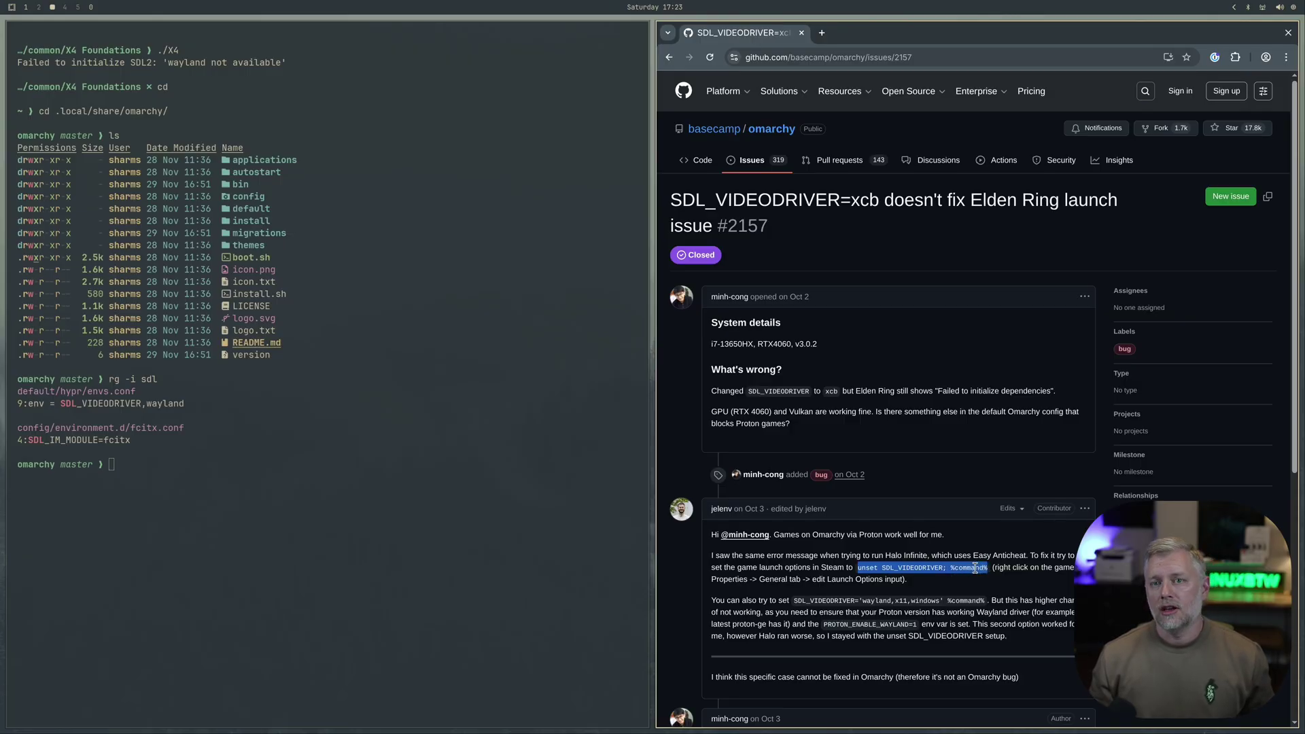
# - In Steam, set the X4: Foundations launch options to "unset SDL_VIDEODRIVER; %command%", close the properties and launch the game
pyautogui.press('super+1')
pyautogui.click(691, 464)
pyautogui.hotkey('ctrl', 'v')
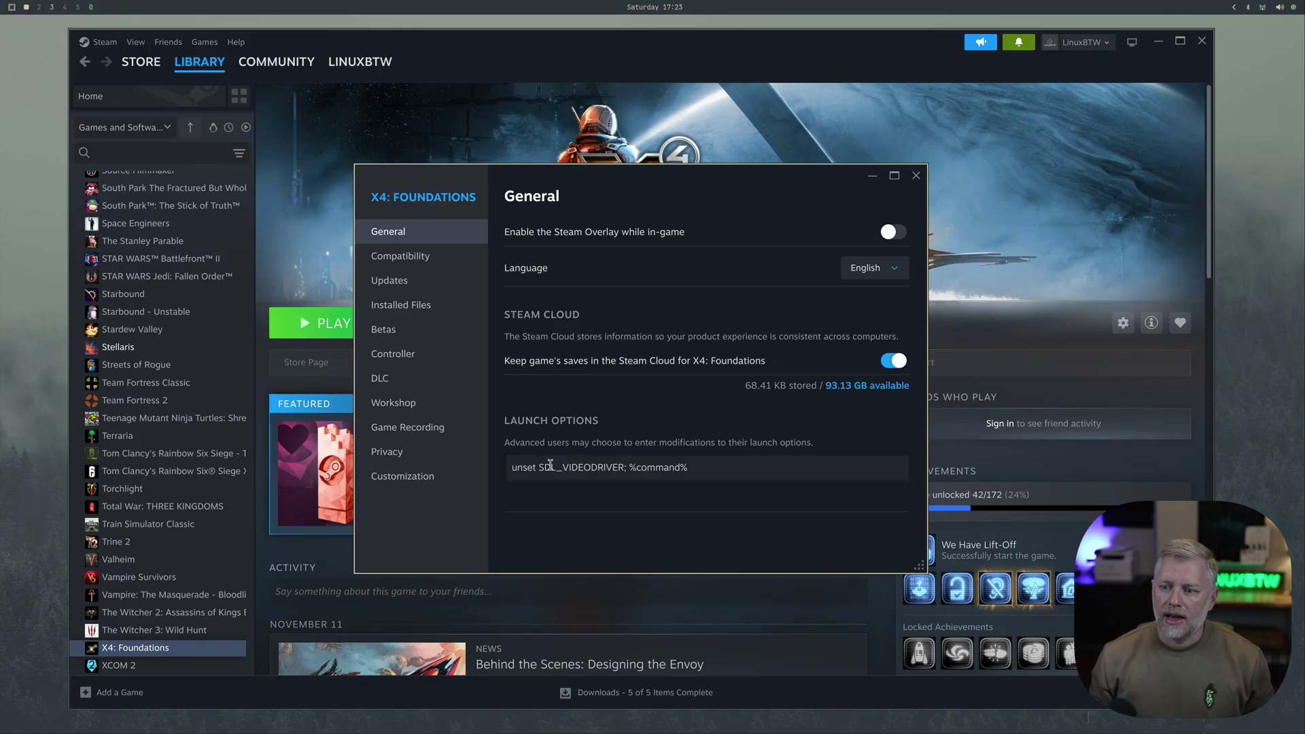
pyautogui.click(916, 176)
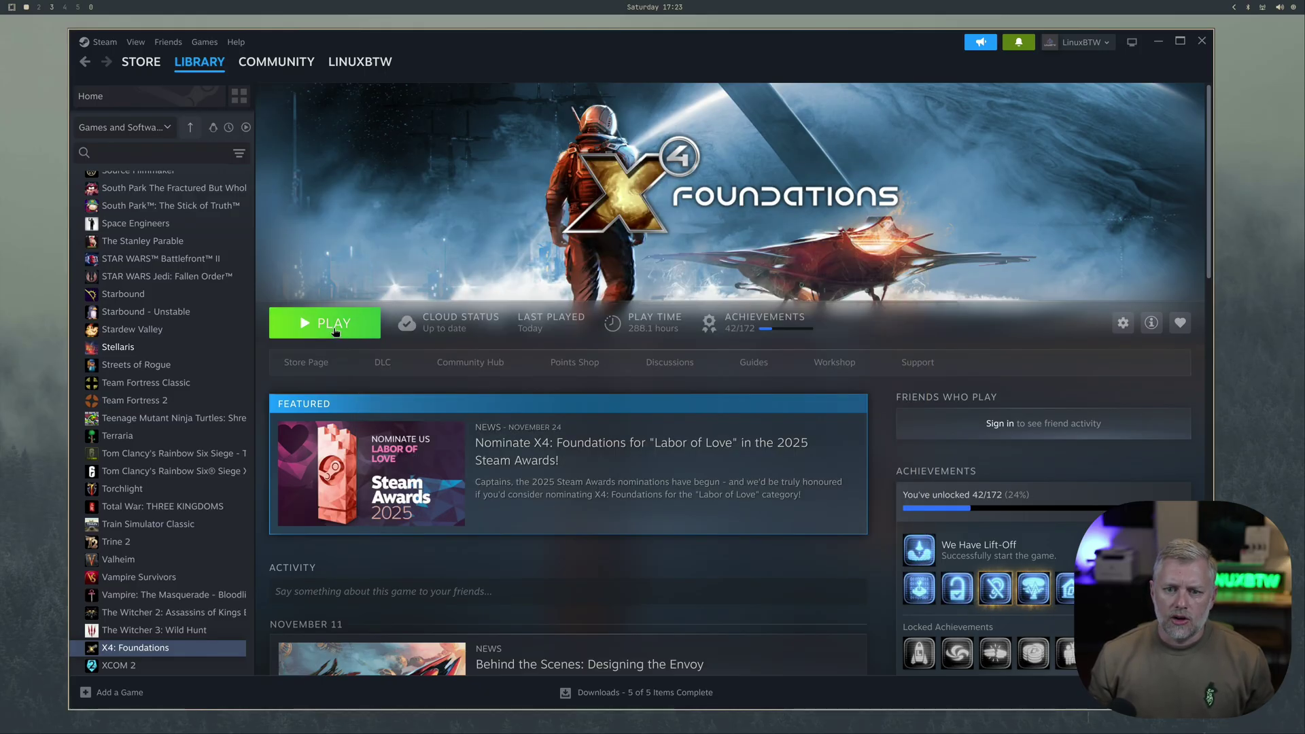
pyautogui.click(334, 331)
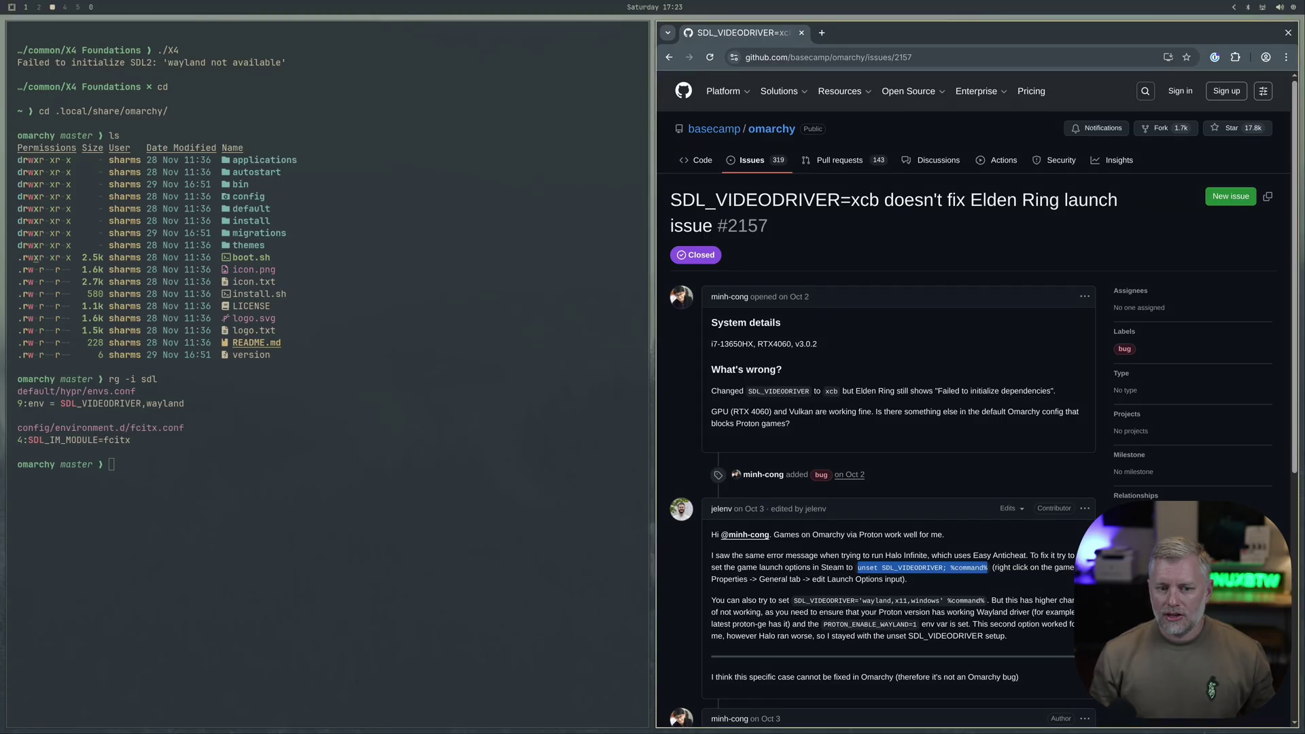
# - In the terminal, look for running X4 processes with ps ax | grep X4
pyautogui.write('ps ax')
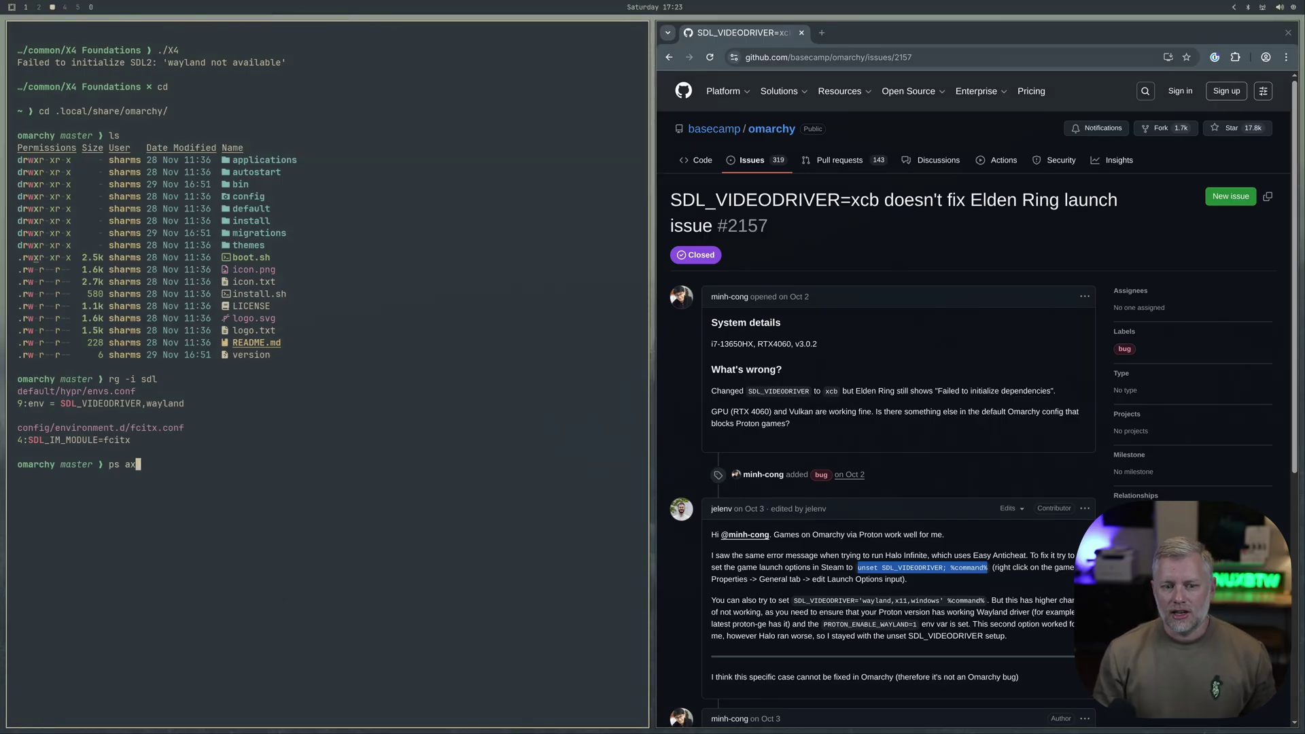
pyautogui.write(' | grep X4')
pyautogui.press('Return')
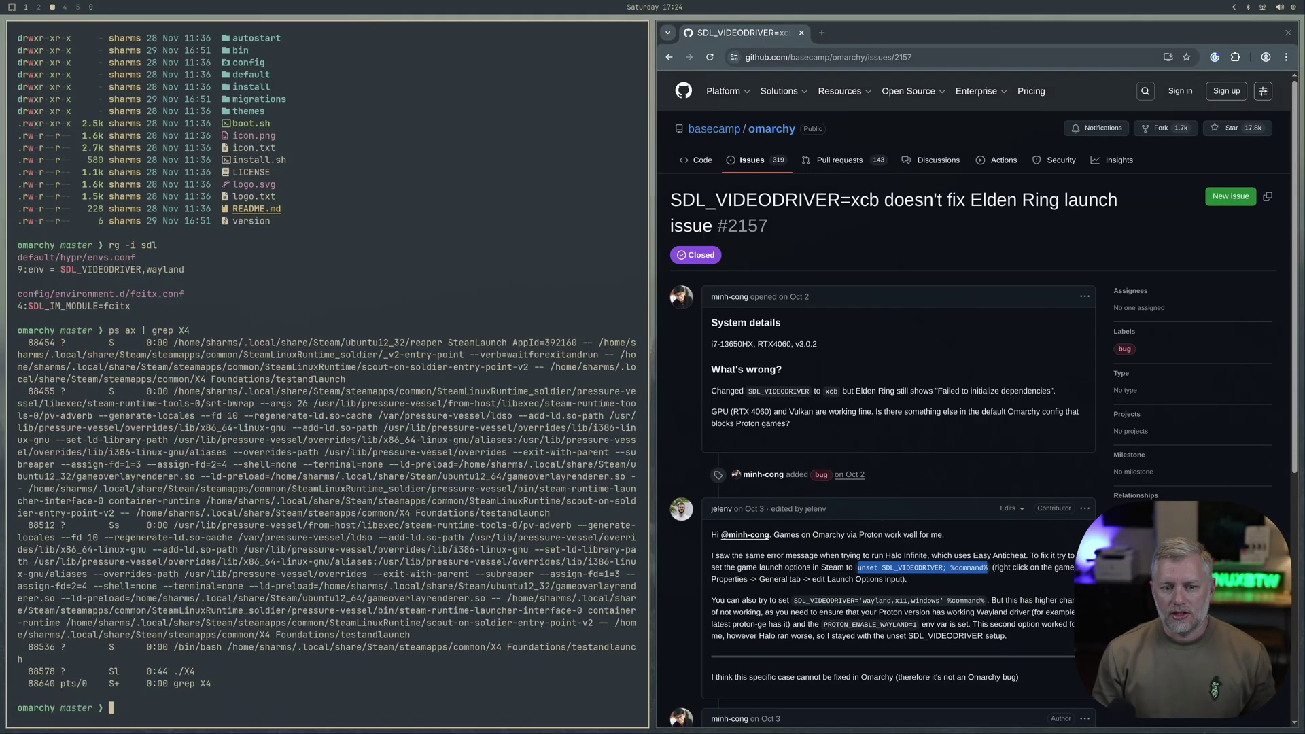
# - Force-kill the ./X4 process with kill -9 88578, and run the same command a second time
pyautogui.write('kill -9 ')
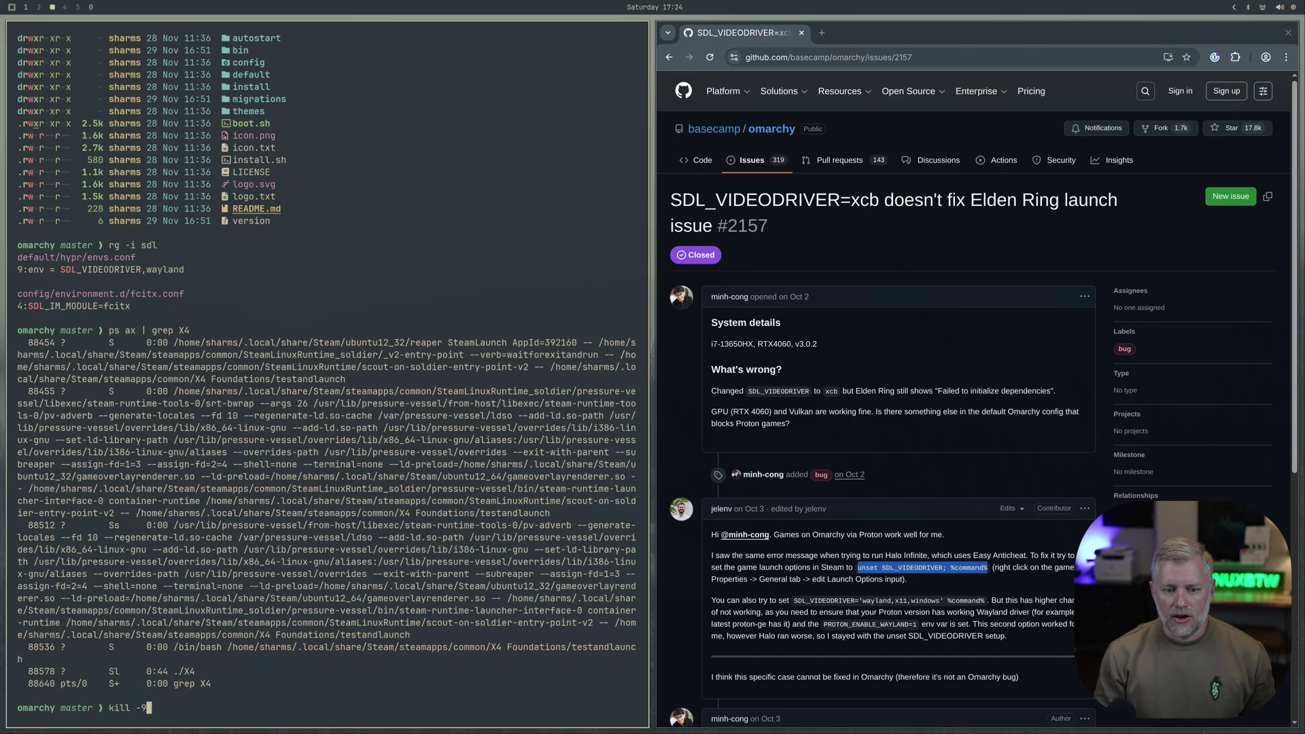
pyautogui.write('88578')
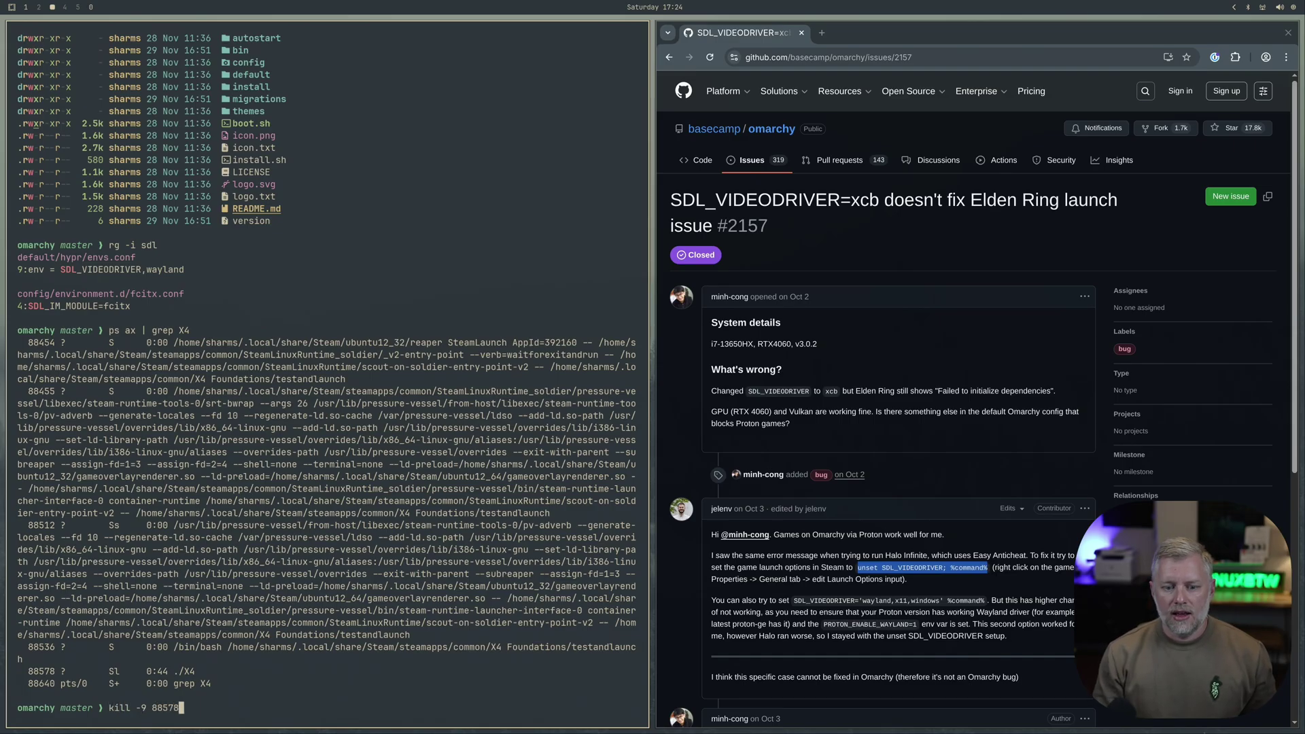
pyautogui.press('Return')
pyautogui.write('\\')
pyautogui.press('BackSpace')
pyautogui.press('Up')
pyautogui.press('Return')
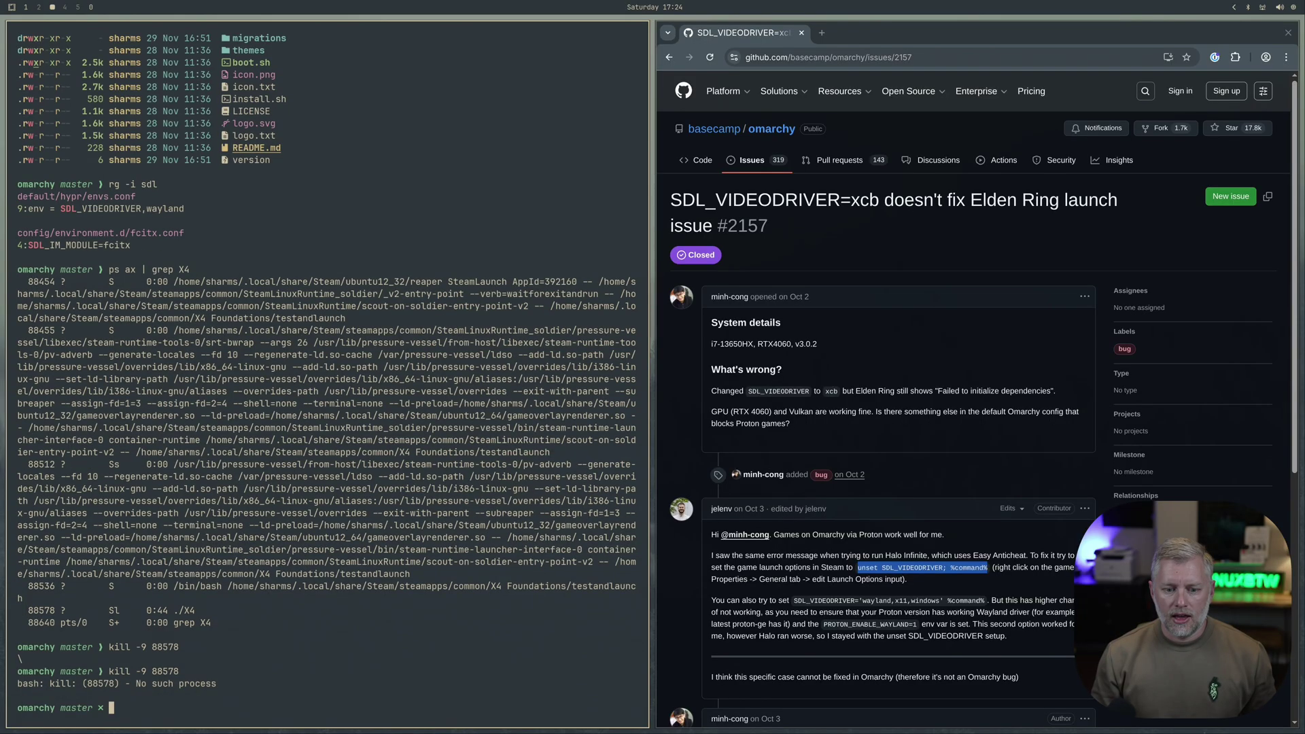
# - Switch to Steam and reopen the X4: Foundations properties to review its launch options
pyautogui.press('super+1')
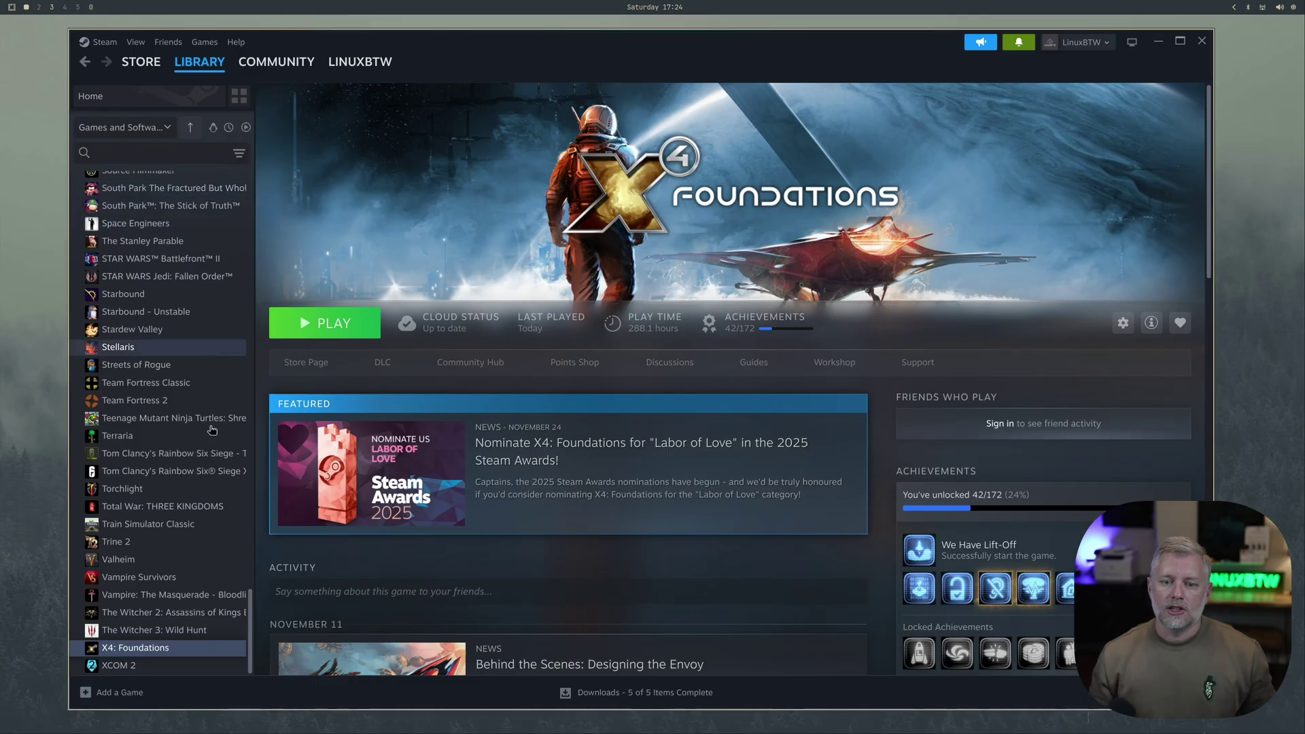
pyautogui.rightClick(161, 646)
pyautogui.click(197, 630)
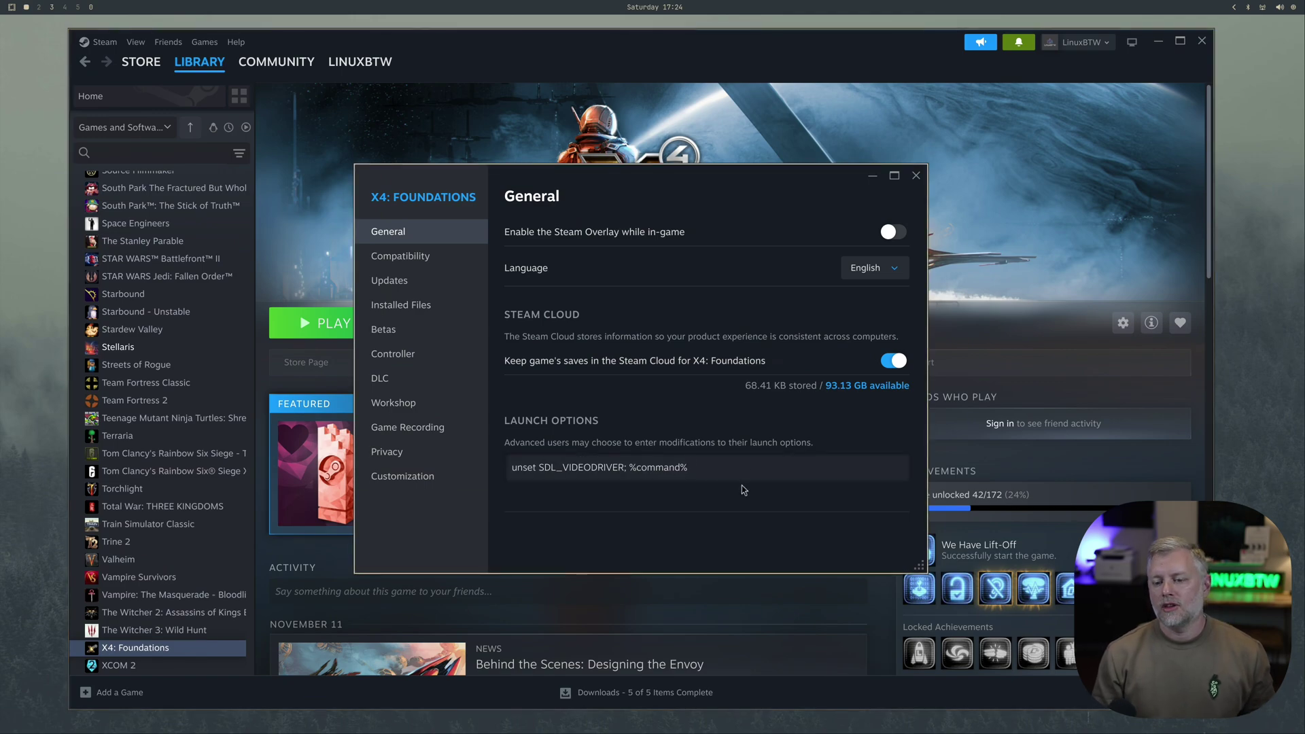
# - Set the X4: Foundations launch options to "unset SDL_VIDEODRIVER; %command% -windowed", launch the game and close the Steam window
pyautogui.write('windowe')
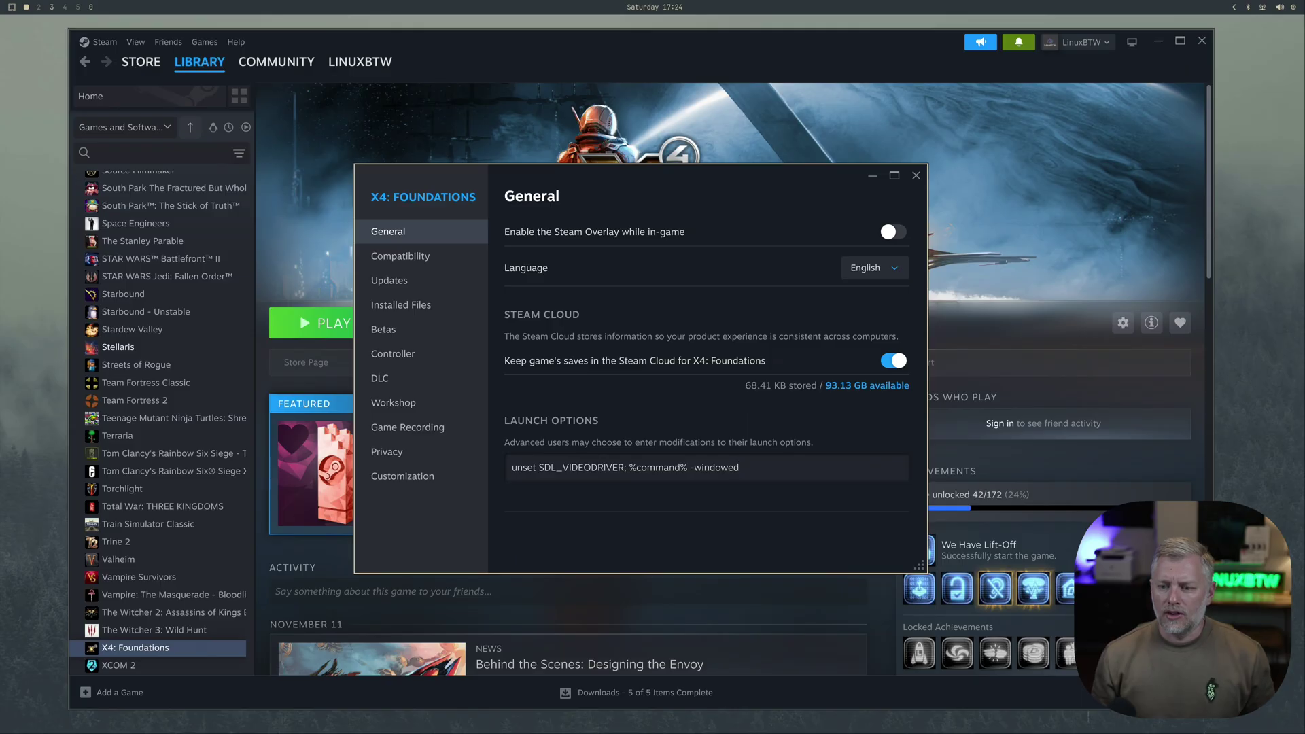
pyautogui.write('d')
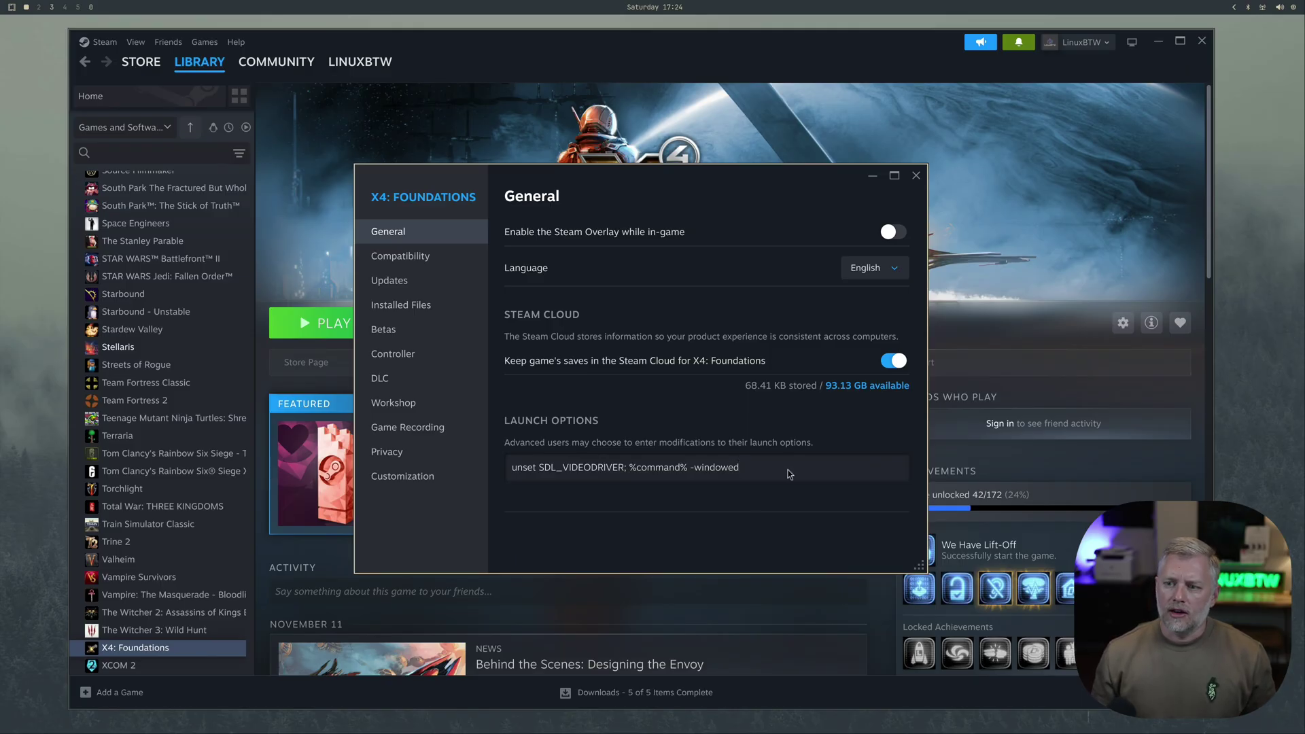
pyautogui.click(916, 175)
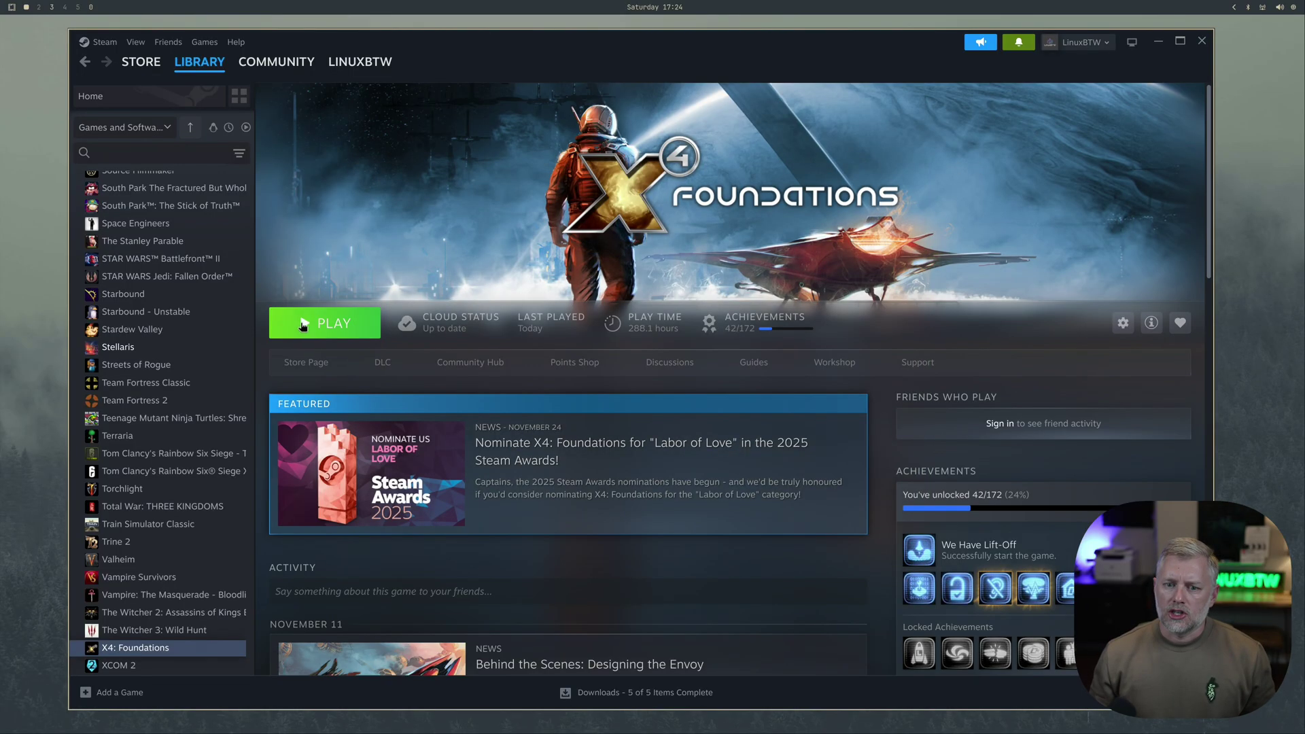
pyautogui.click(347, 323)
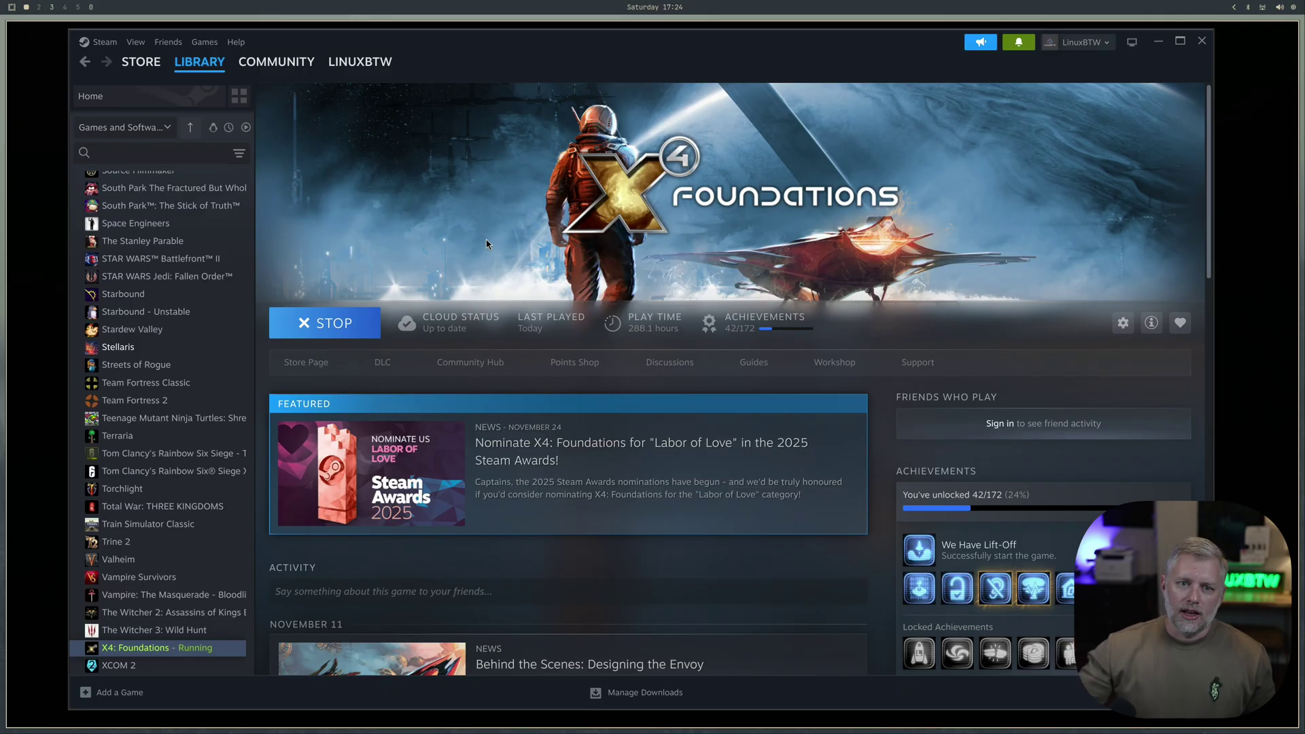
pyautogui.click(1200, 42)
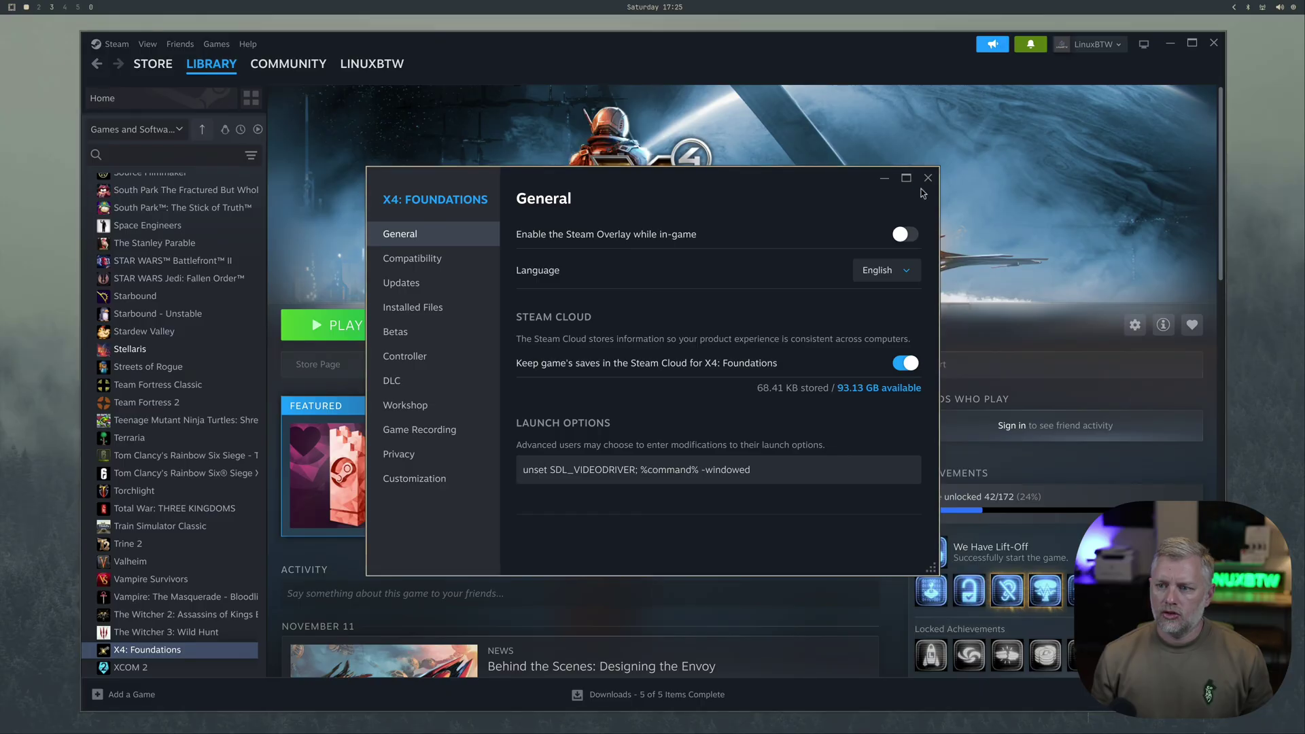
# - Dismiss the reopened game properties, launch X4: Foundations again and close the Steam window covering the game
pyautogui.press('Escape')
pyautogui.click(337, 325)
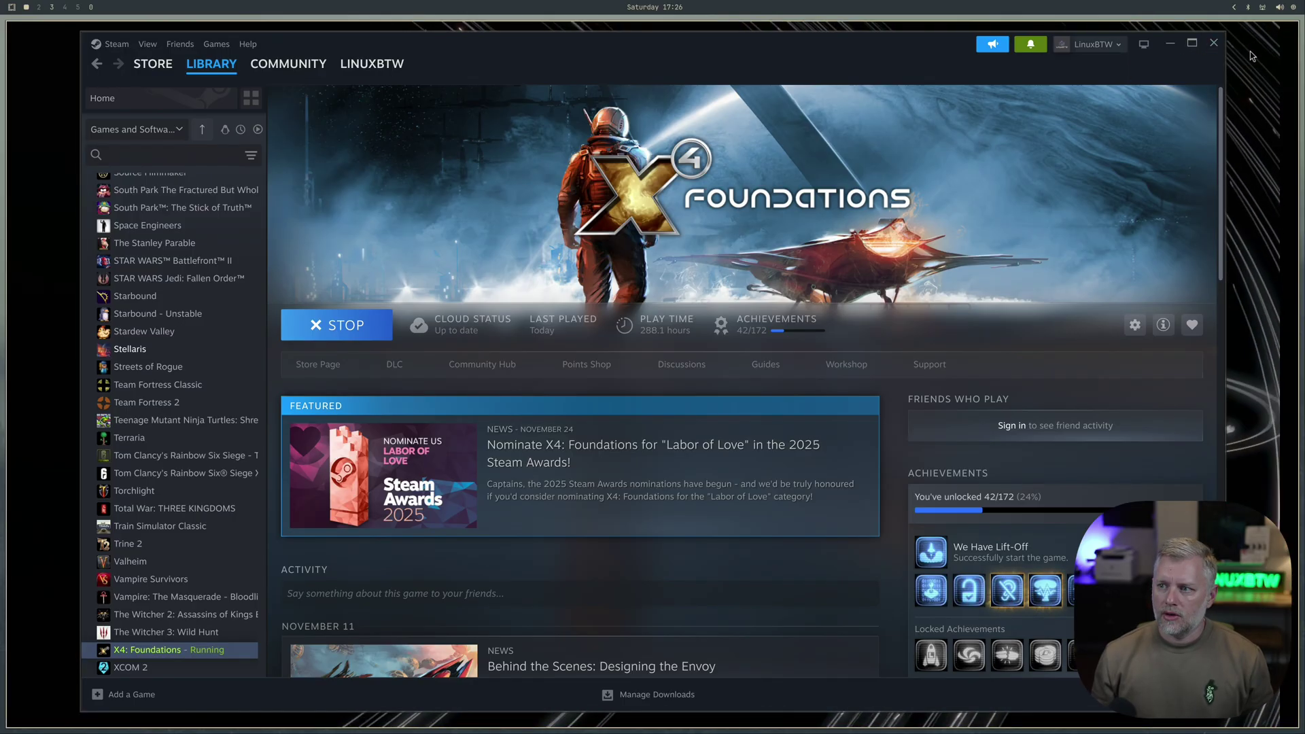
pyautogui.click(1213, 45)
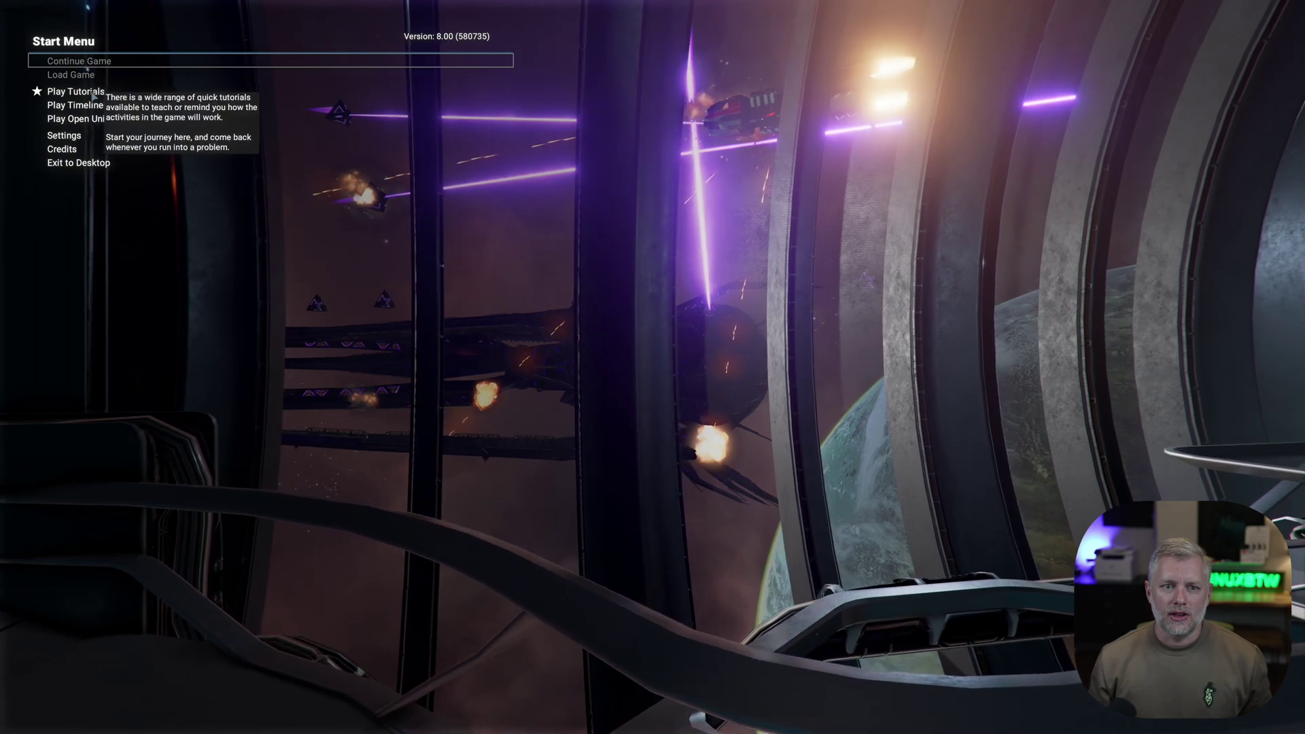
# - Start the Walking and Interaction tutorial from the game's Start Menu and dismiss its introductory help box
pyautogui.click(95, 97)
pyautogui.doubleClick(96, 97)
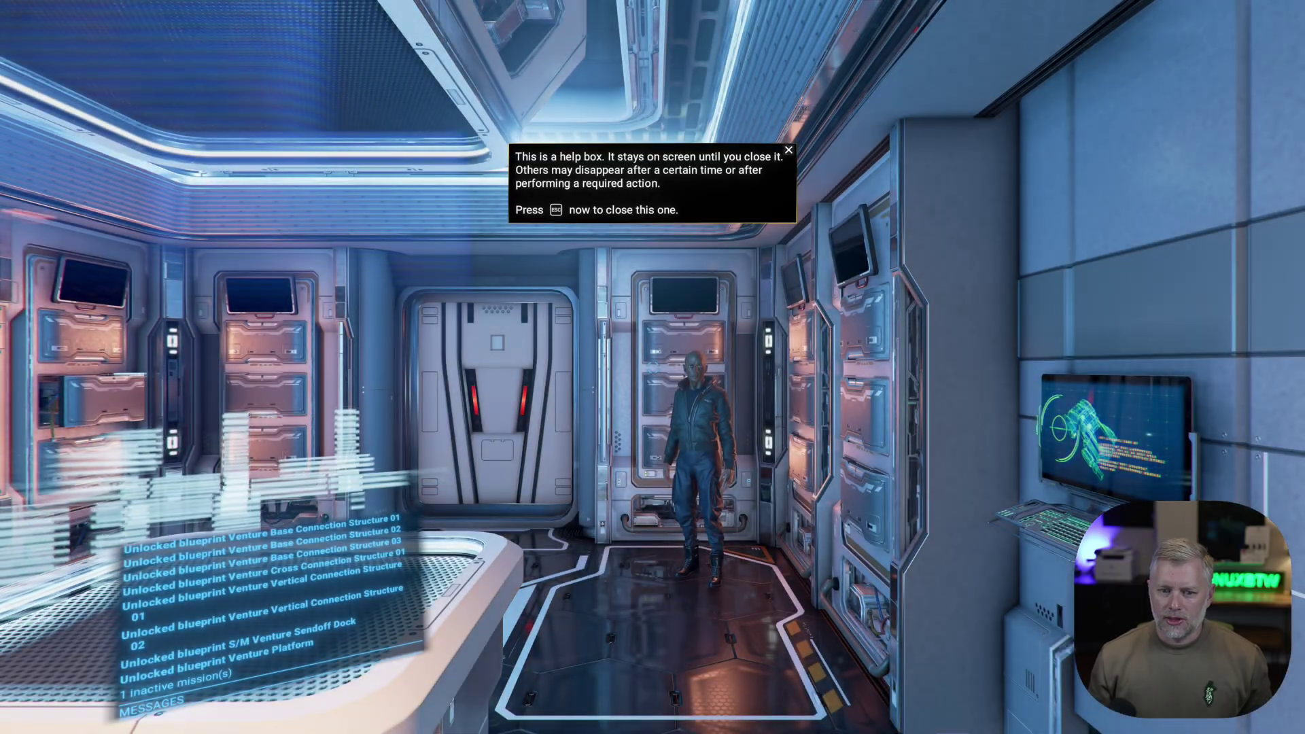
pyautogui.press('Escape')
pyautogui.press('Return')
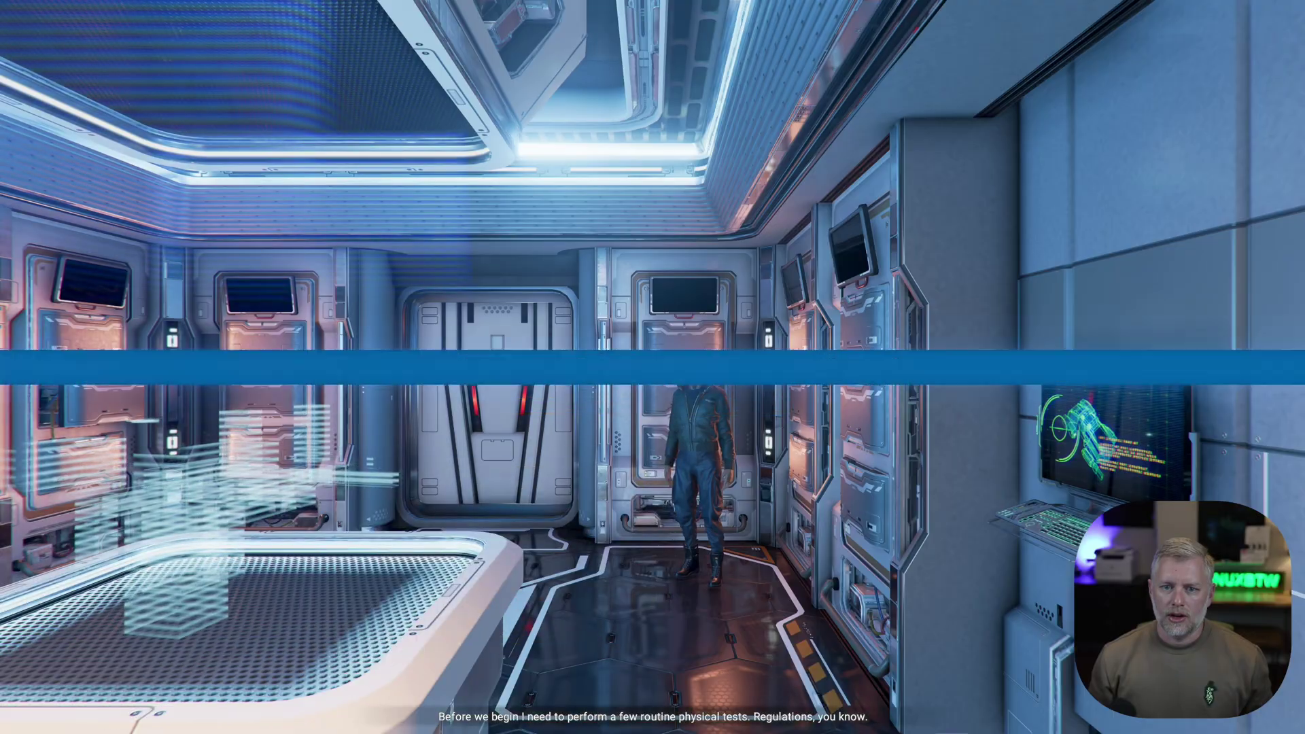
# - Pause the tutorial and review the game's Graphics Settings, including the quality, shadow and reflection options
pyautogui.press('Escape')
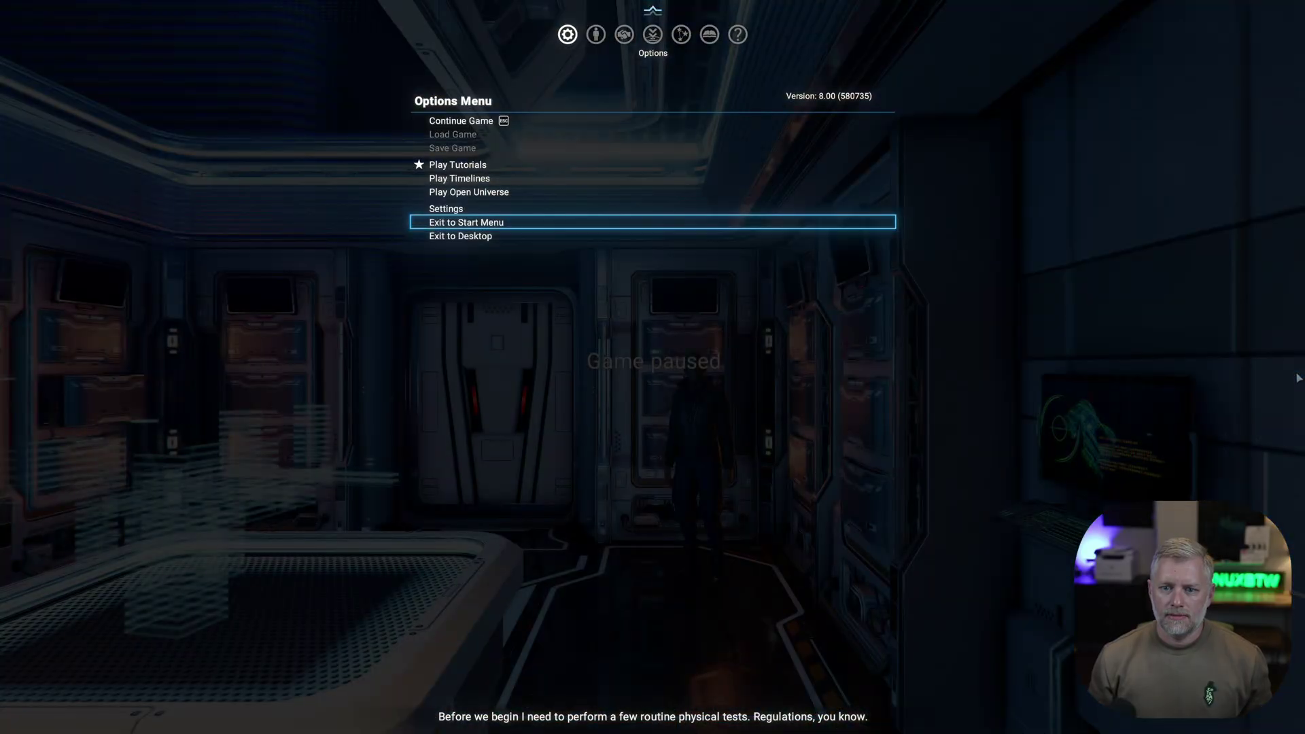
pyautogui.press('Return')
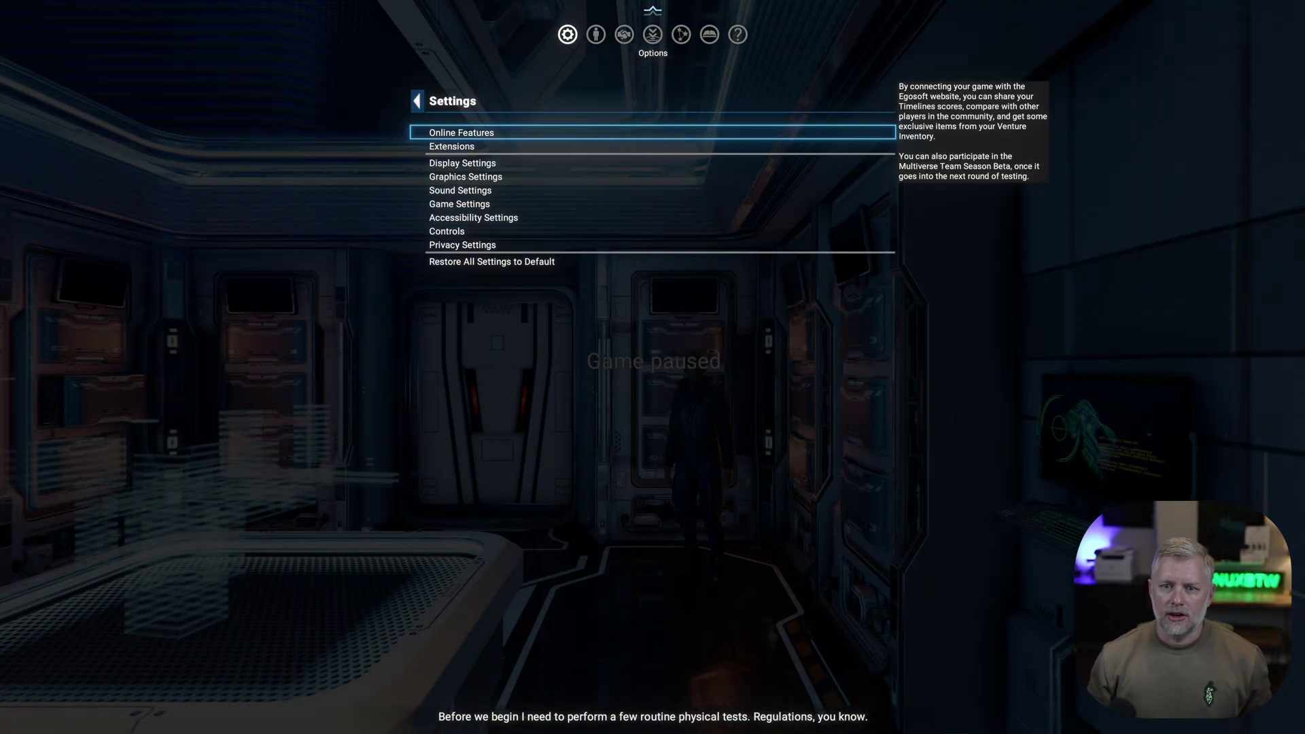
pyautogui.press('Down')
pyautogui.press('Down')
pyautogui.press('Down')
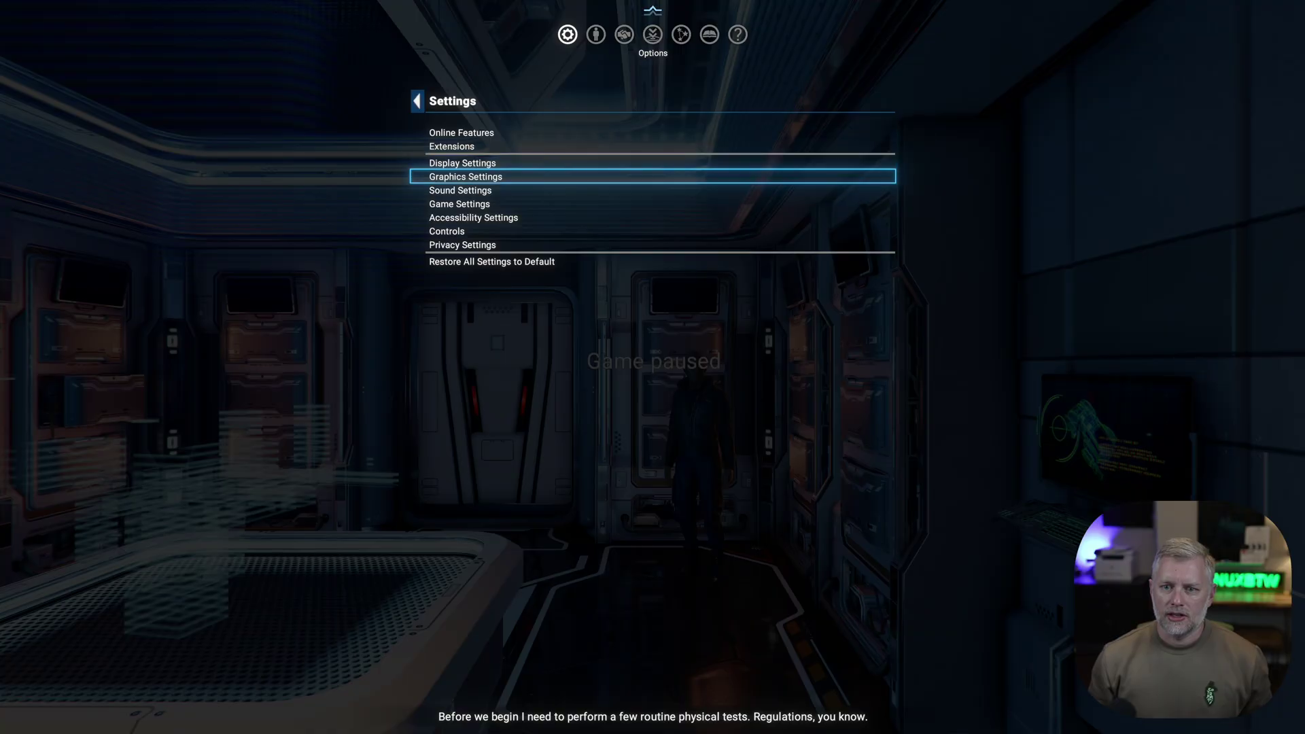
pyautogui.press('Return')
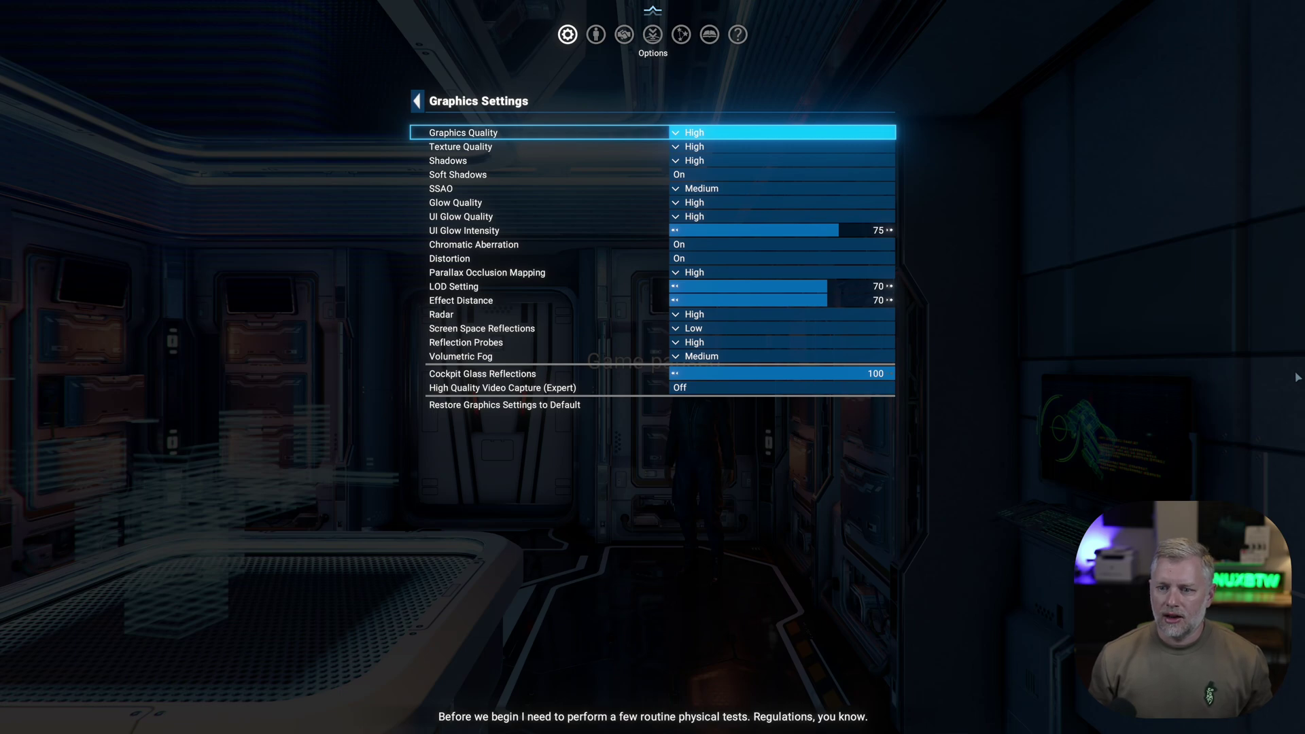
pyautogui.press('Escape')
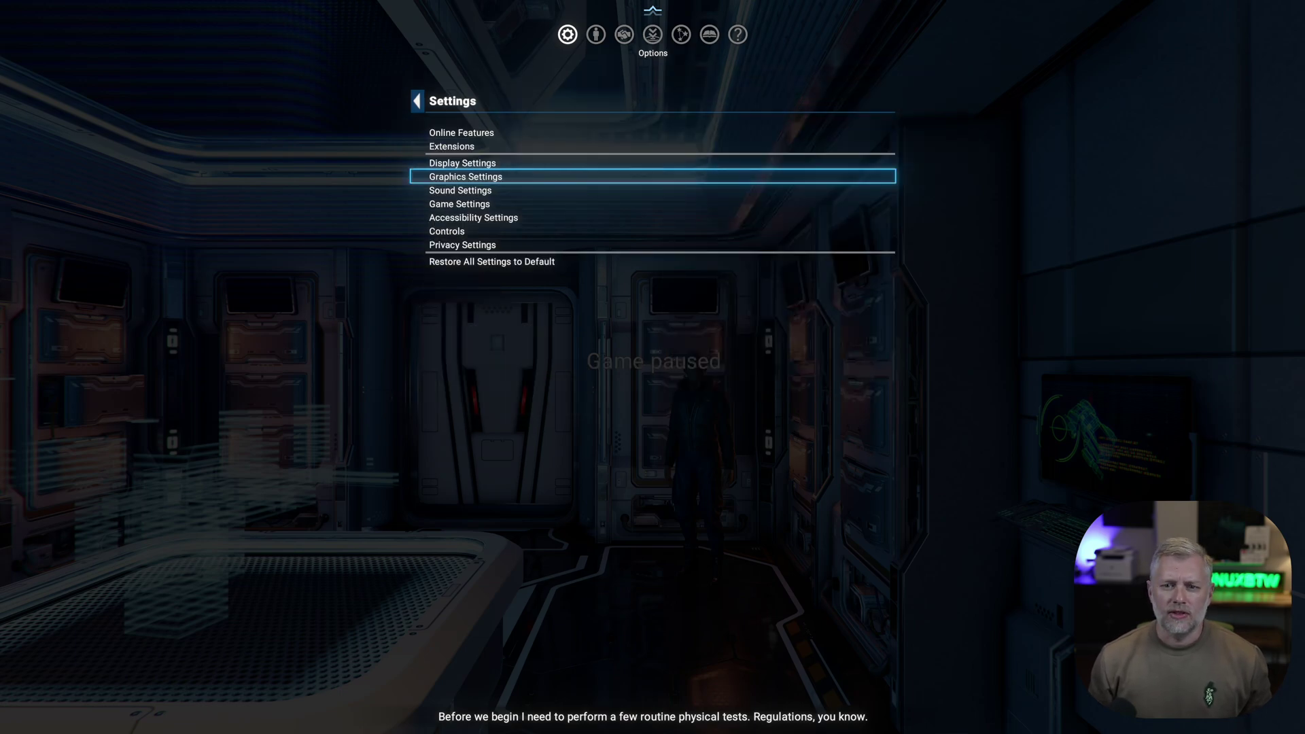
# - Review the Display Settings from Display Mode down to Frame Rate Limit, and return to the tutorial
pyautogui.press('Up')
pyautogui.press('Return')
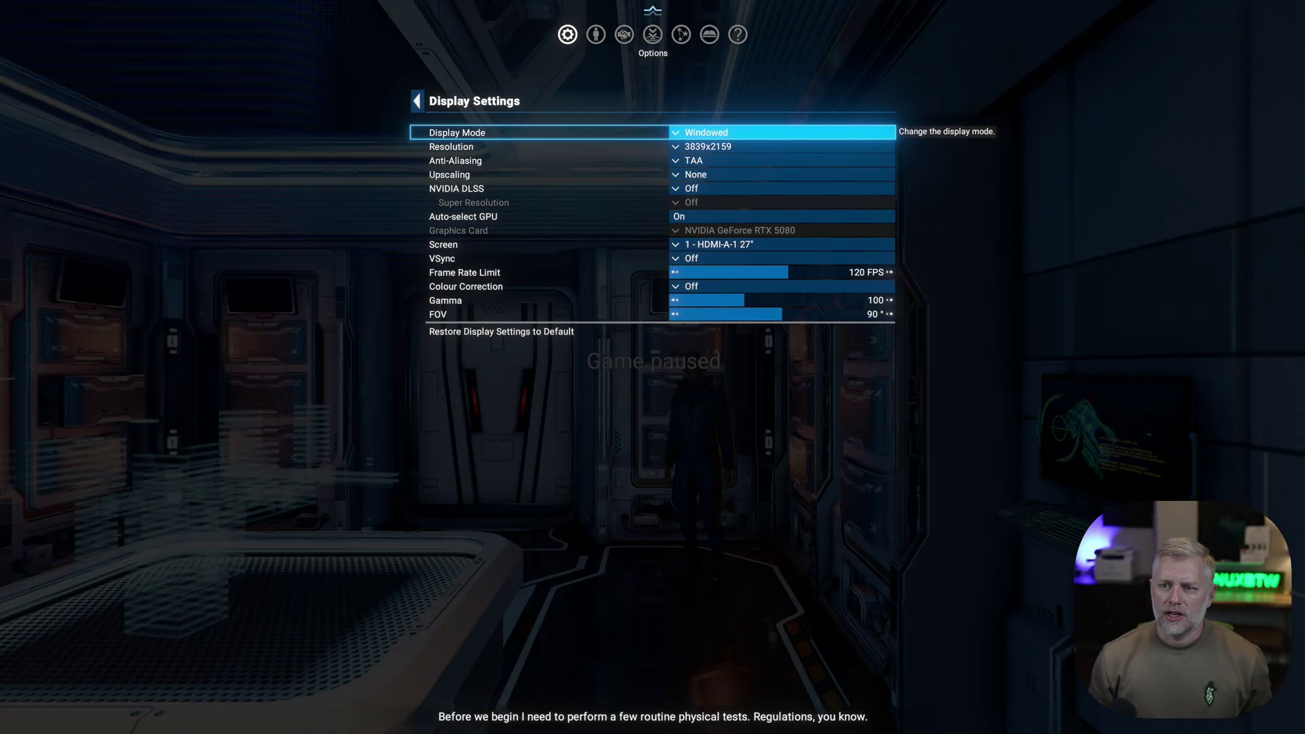
pyautogui.press('Down')
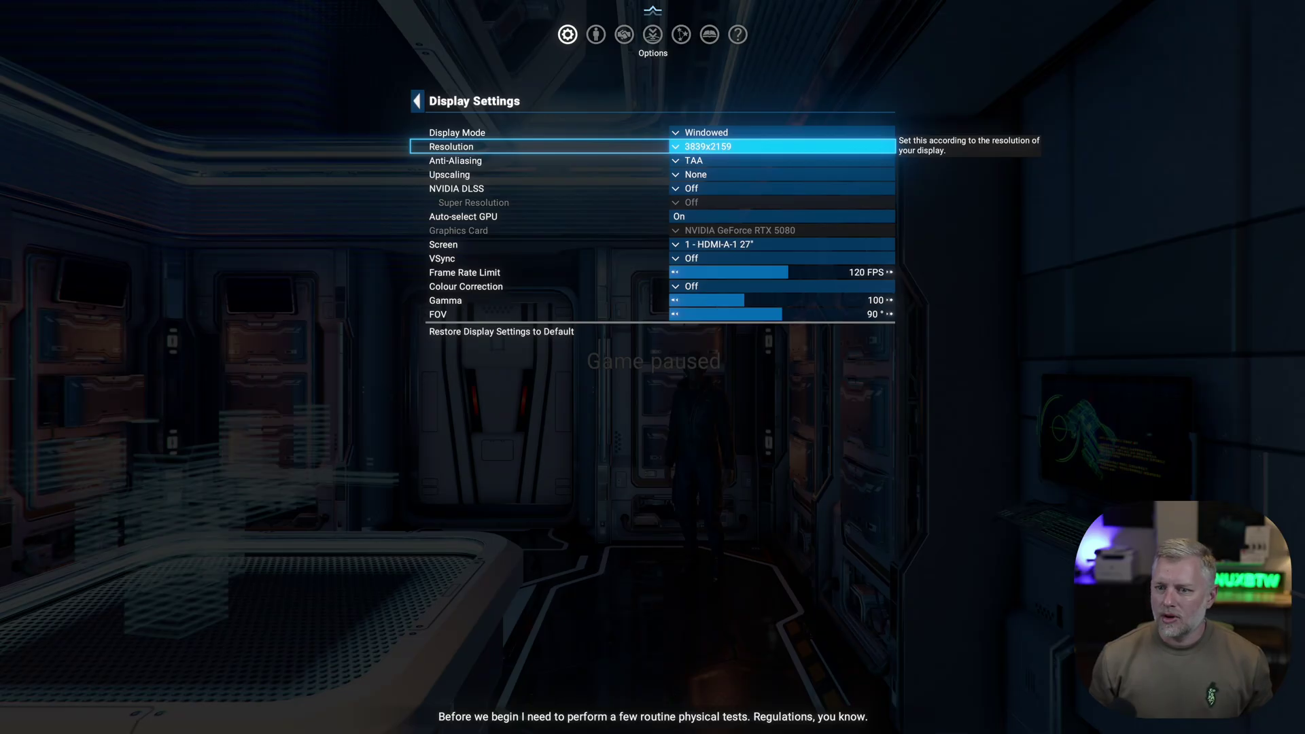
pyautogui.press('Down')
pyautogui.press('Down')
pyautogui.press('Down')
pyautogui.press('Down')
pyautogui.press('Down')
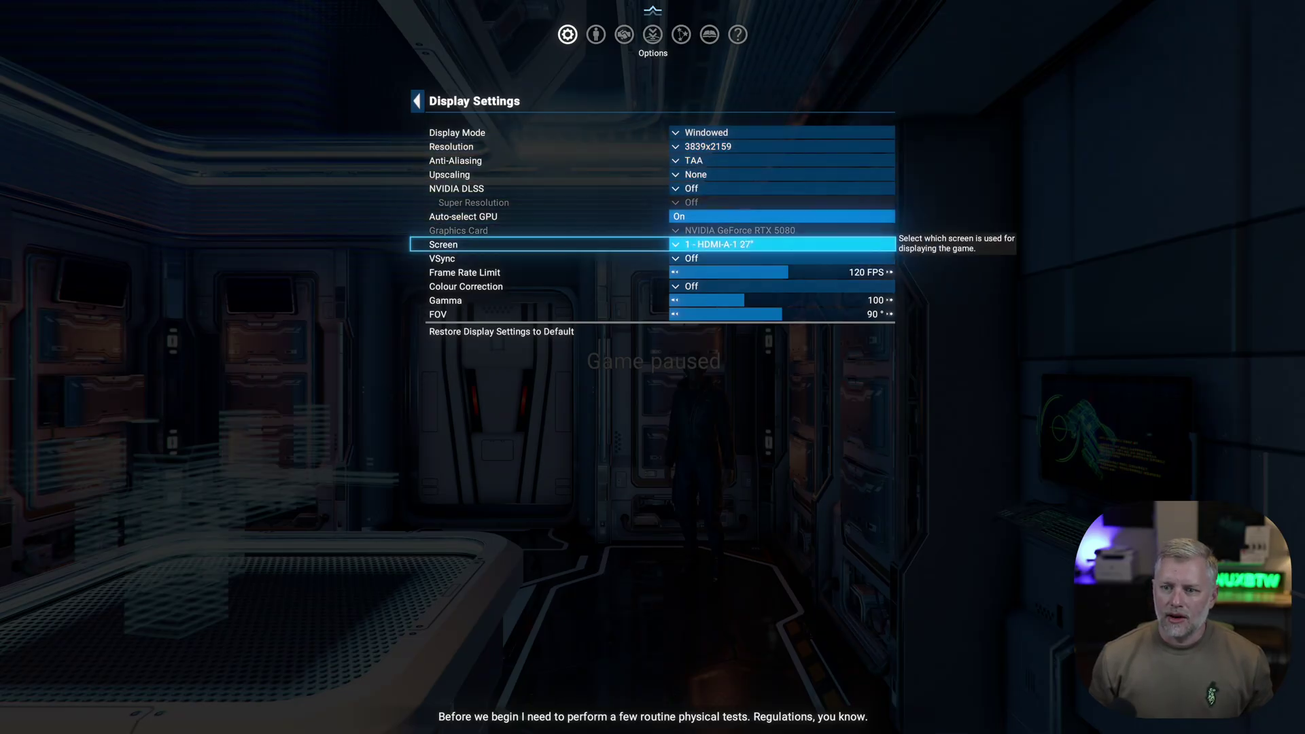
pyautogui.press('Down')
pyautogui.press('Down')
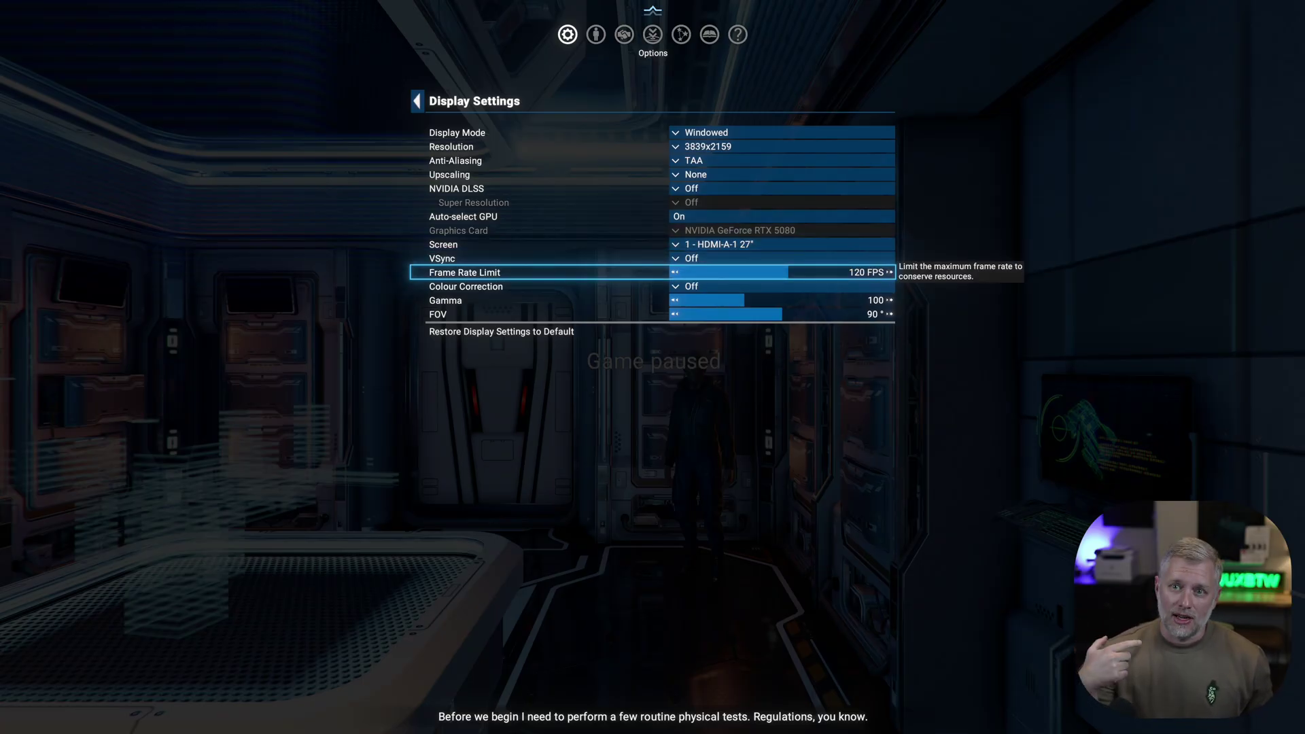
pyautogui.press('Escape')
pyautogui.press('Escape')
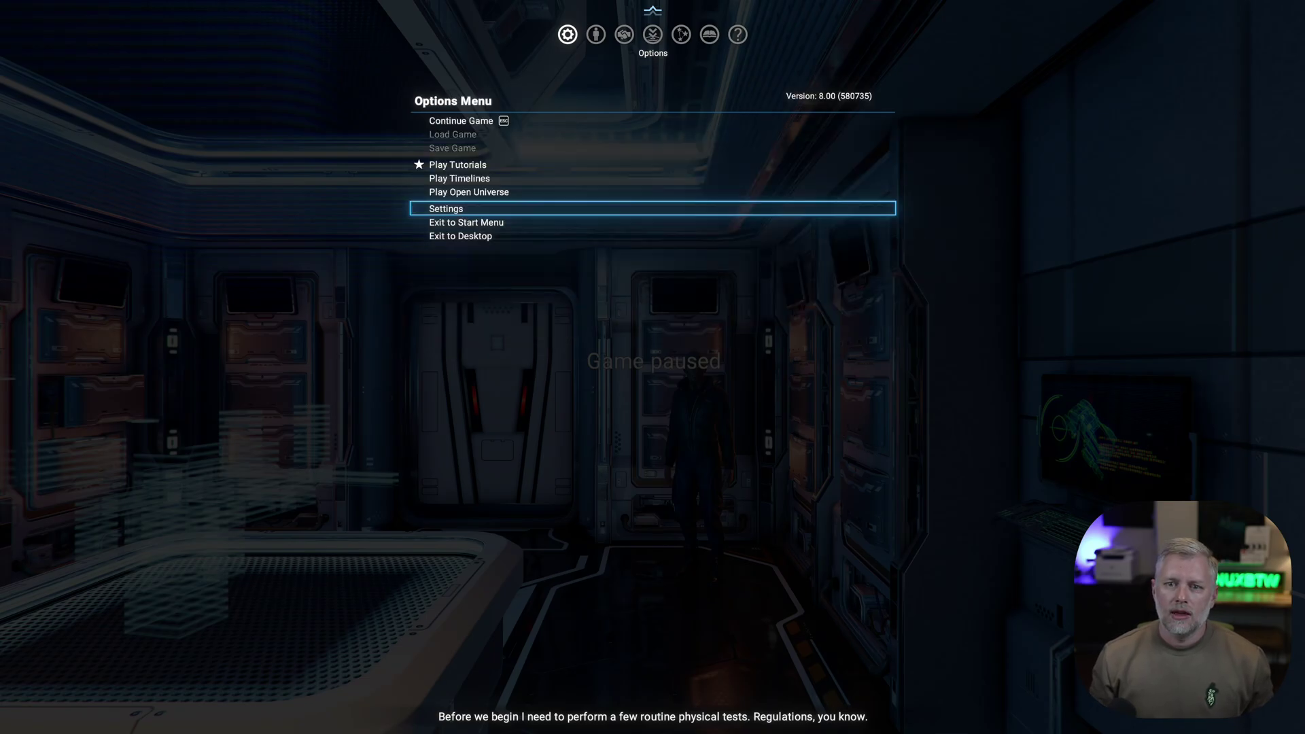
pyautogui.press('Escape')
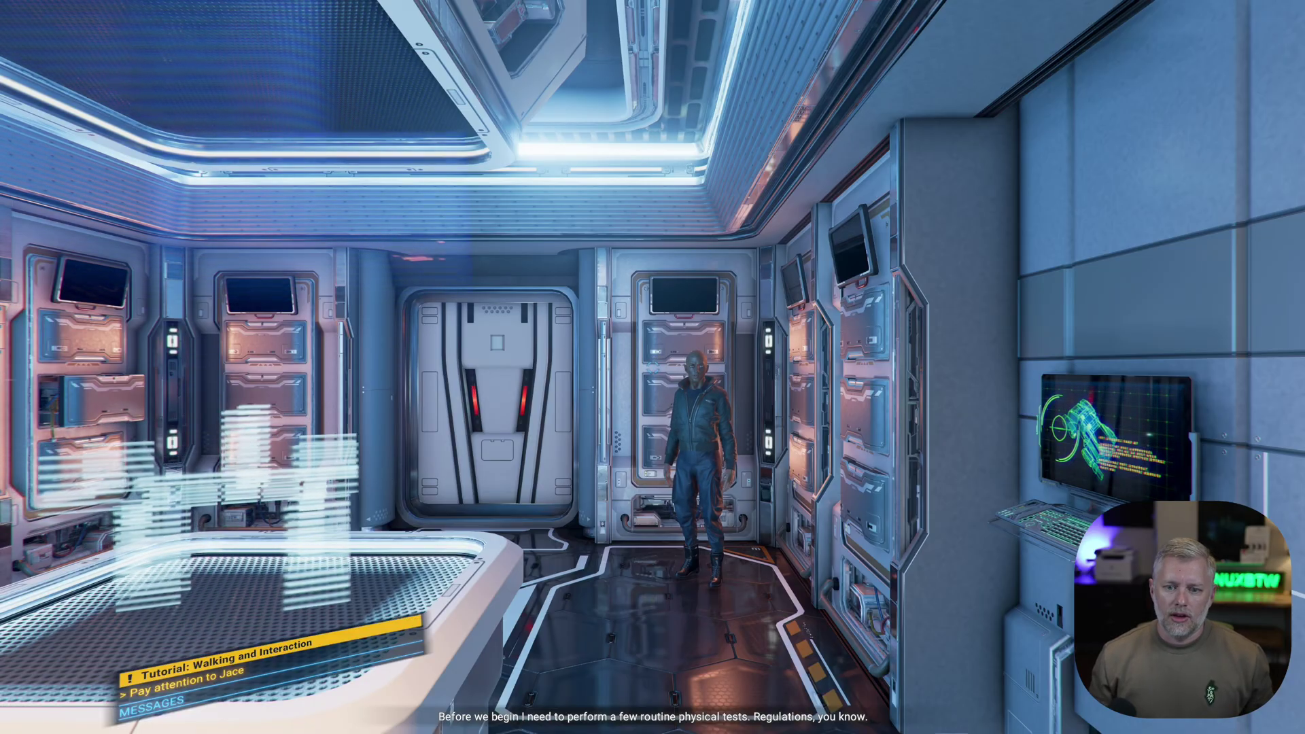
# - Leave the tutorial by starting a new Open Universe game with the Emergence start from Kingdom End
pyautogui.press('Escape')
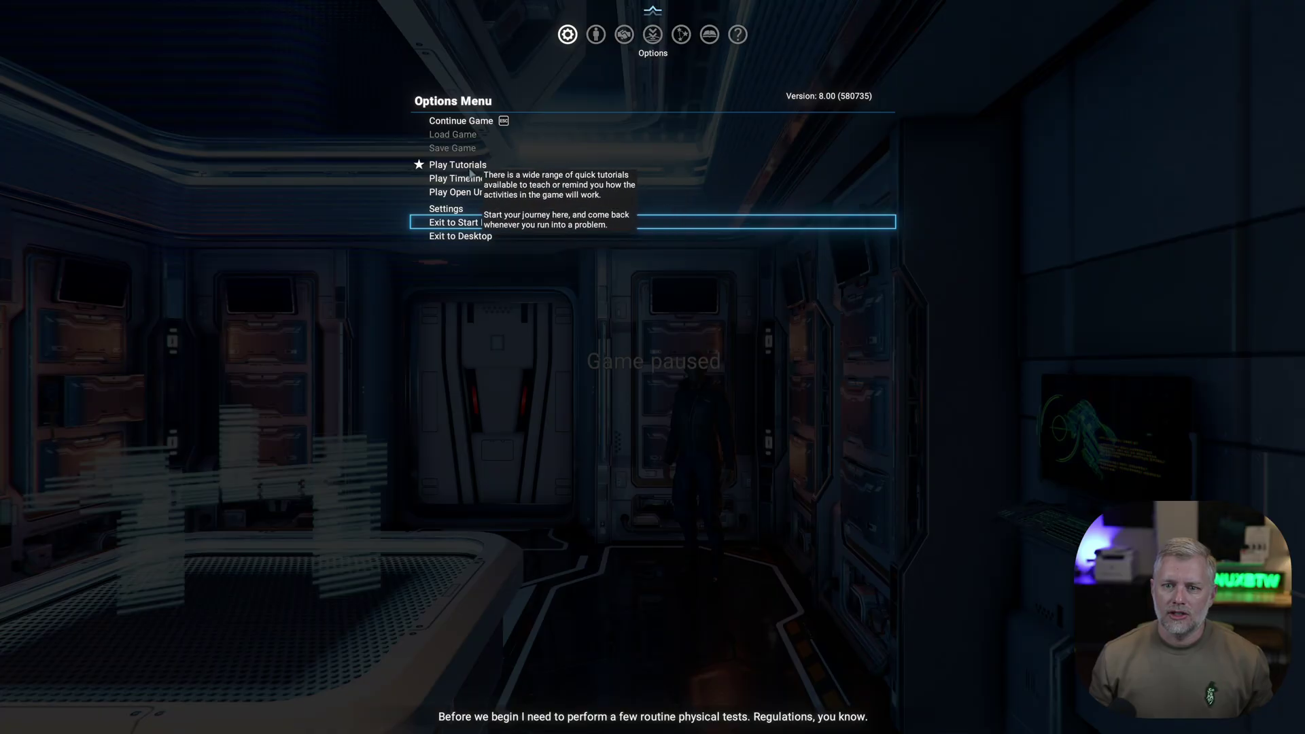
pyautogui.click(474, 193)
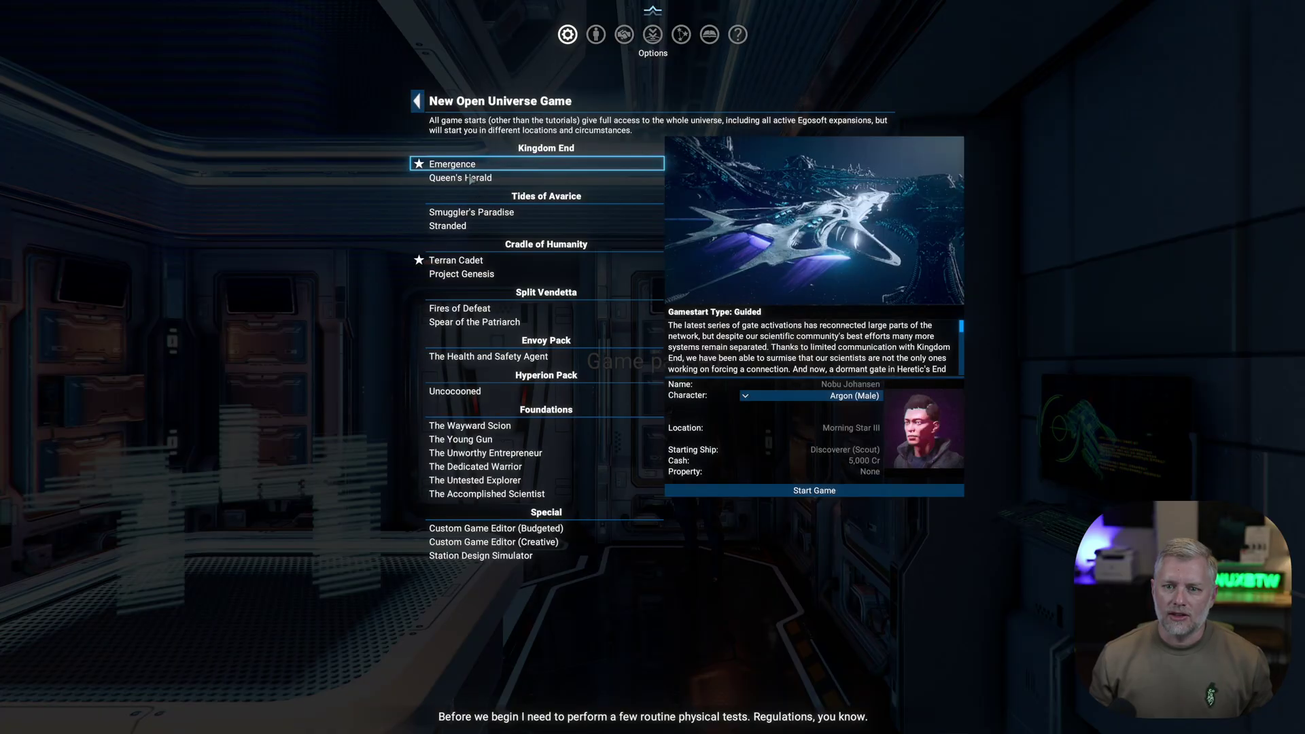
pyautogui.doubleClick(469, 179)
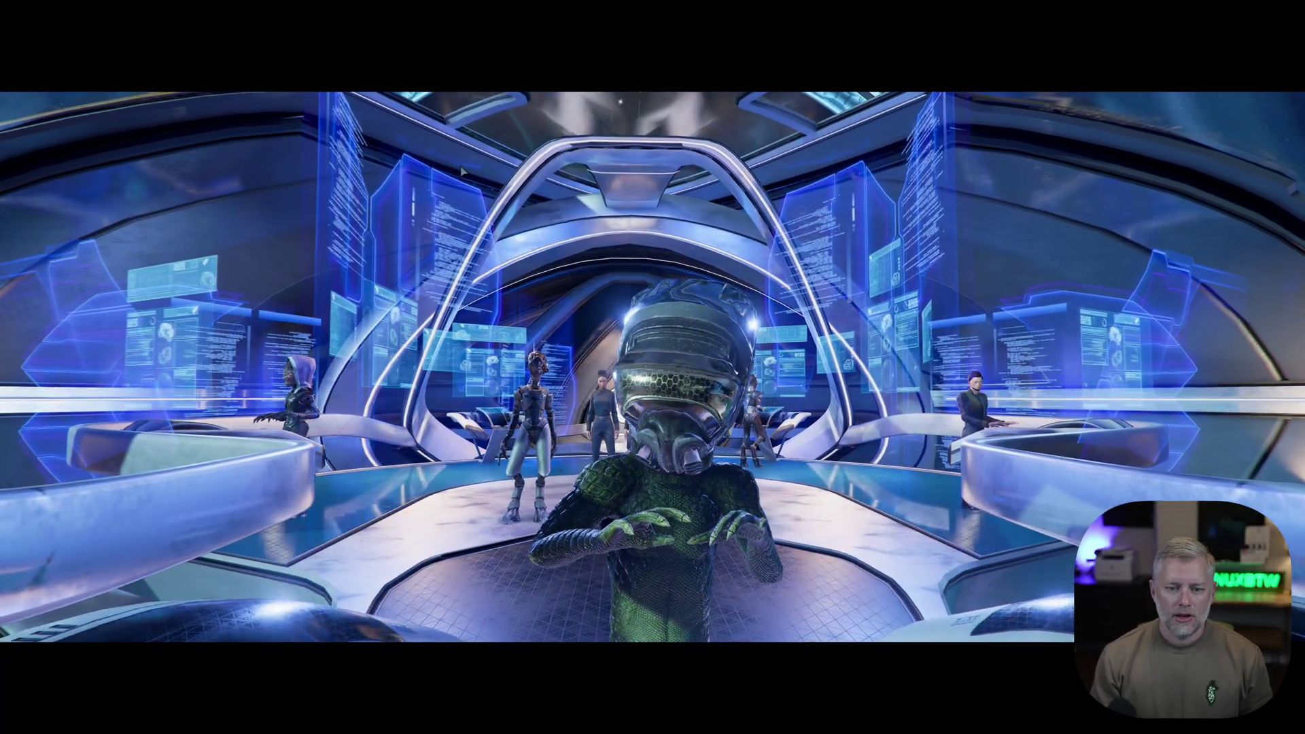
# - Use the transporter console on the Wayfinder's bridge to travel to the Dock Area
pyautogui.press('w')
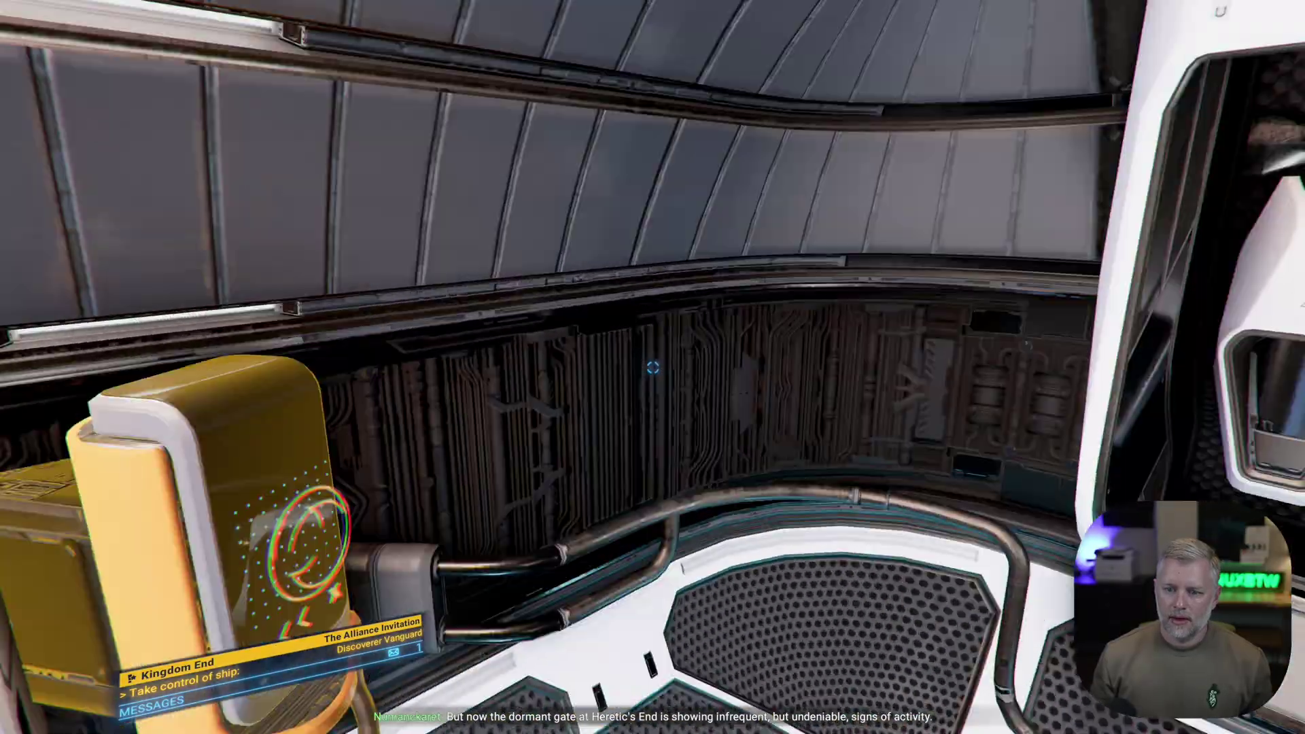
pyautogui.moveTo(653, 367)
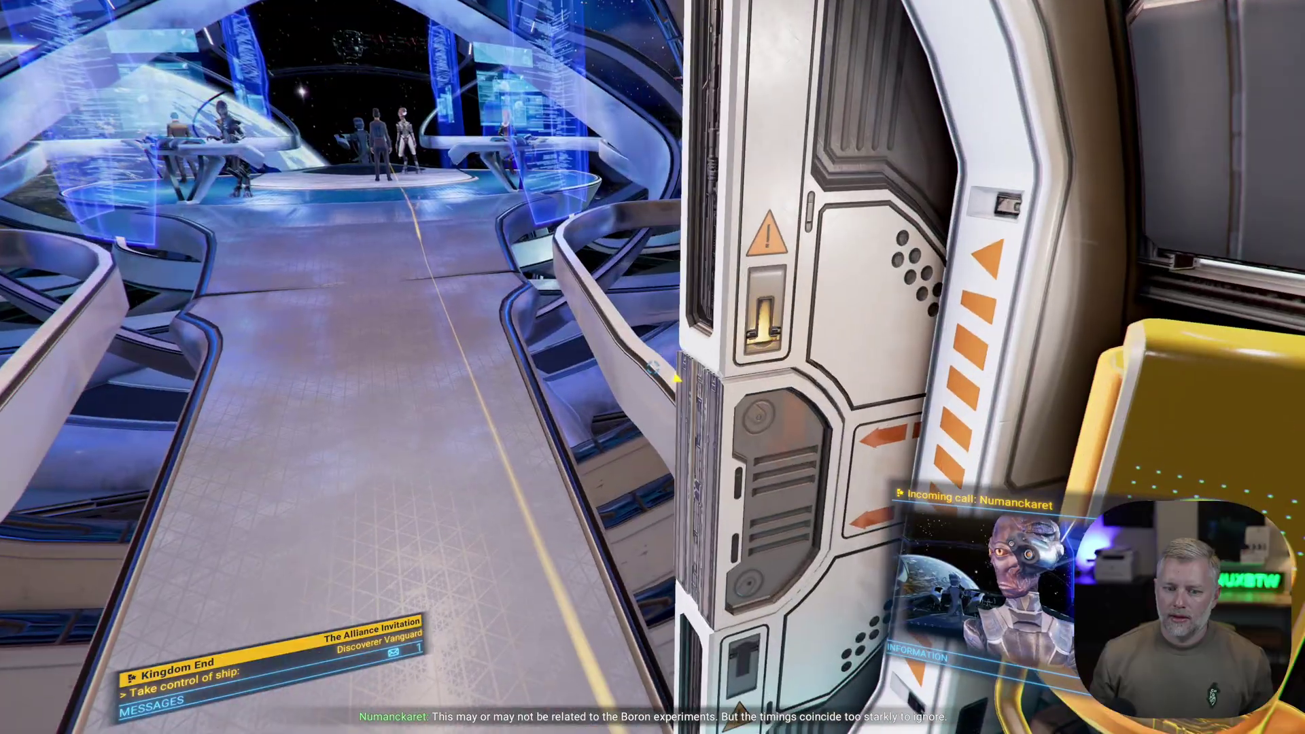
pyautogui.press('f')
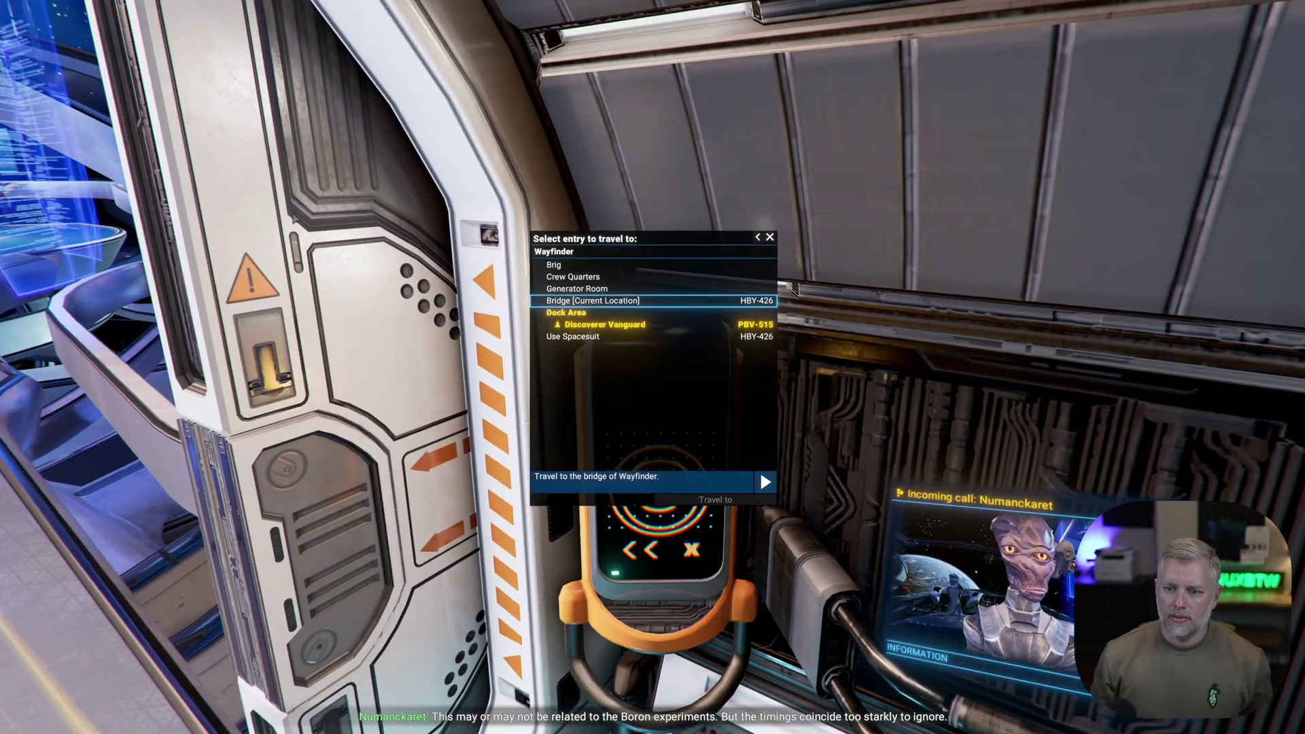
pyautogui.press('Down')
pyautogui.click(760, 471)
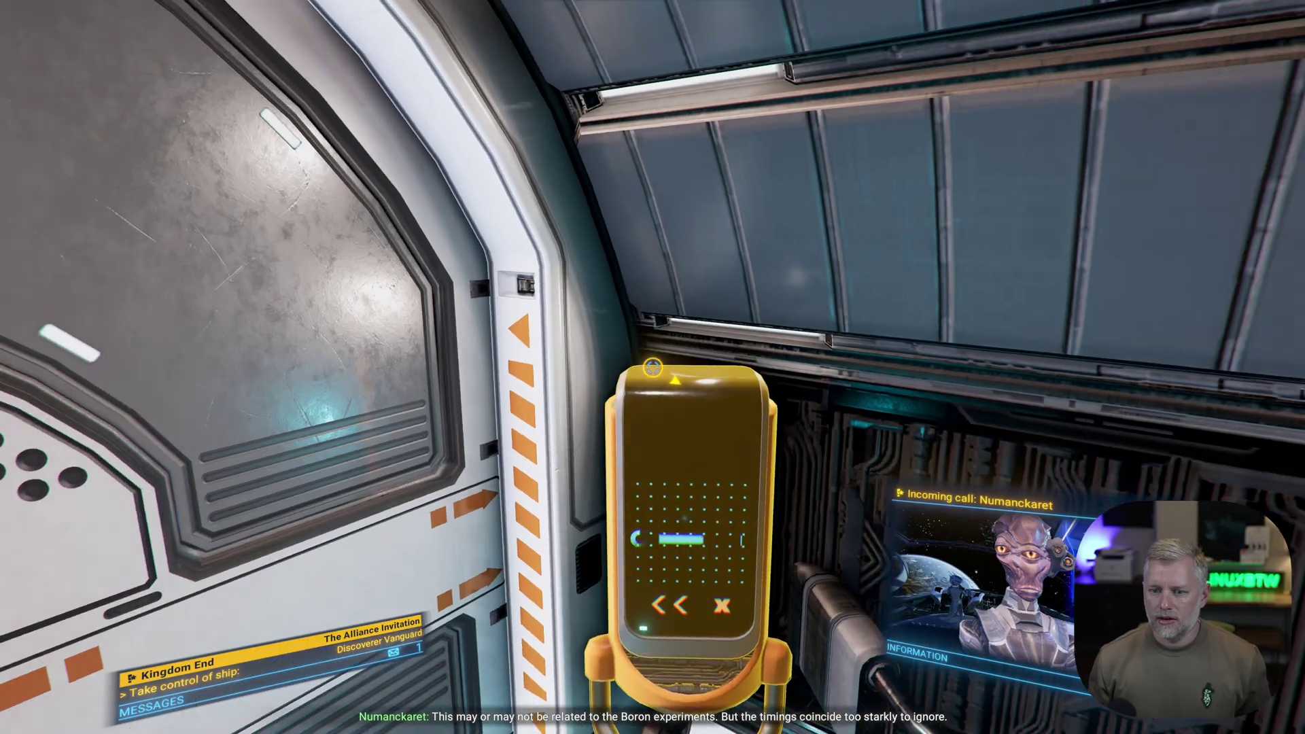
# - Walk through the transporter doors and up the ramp onto the dock, and board the Discoverer Vanguard
pyautogui.moveTo(652, 367)
pyautogui.press('w')
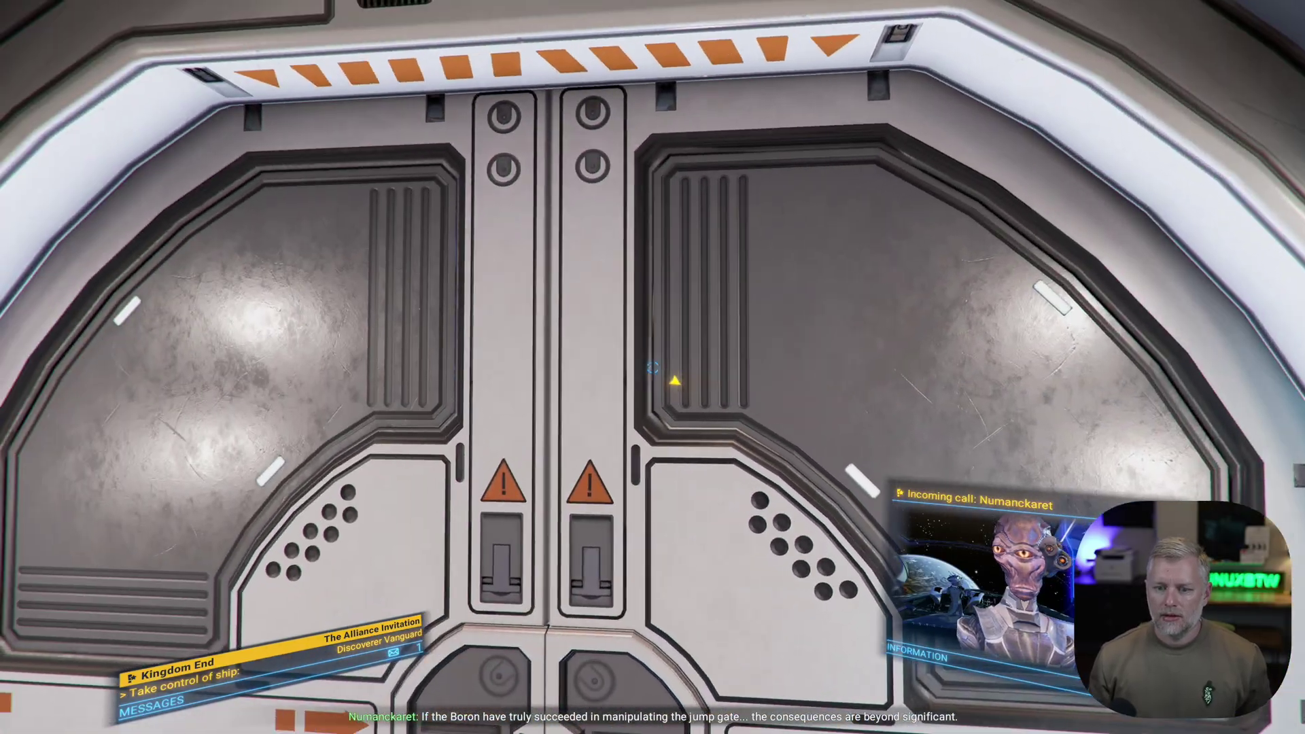
pyautogui.press('w')
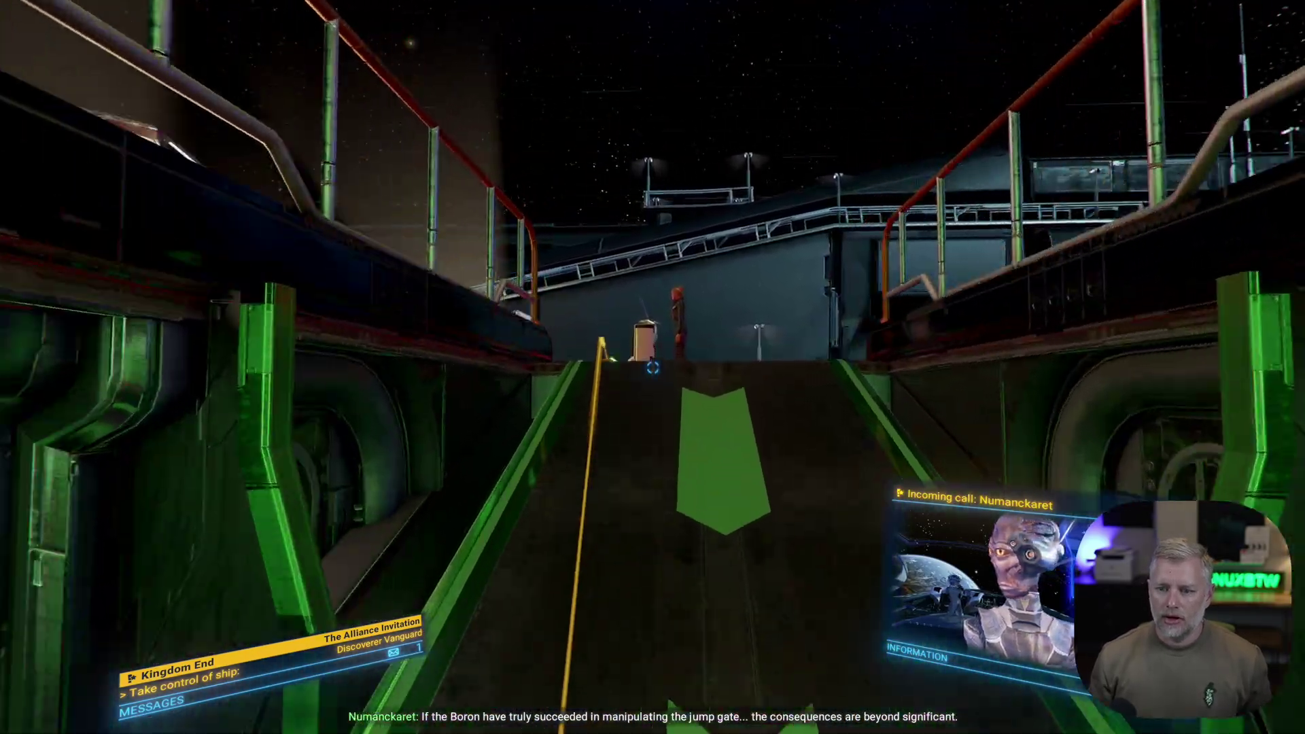
pyautogui.press('w')
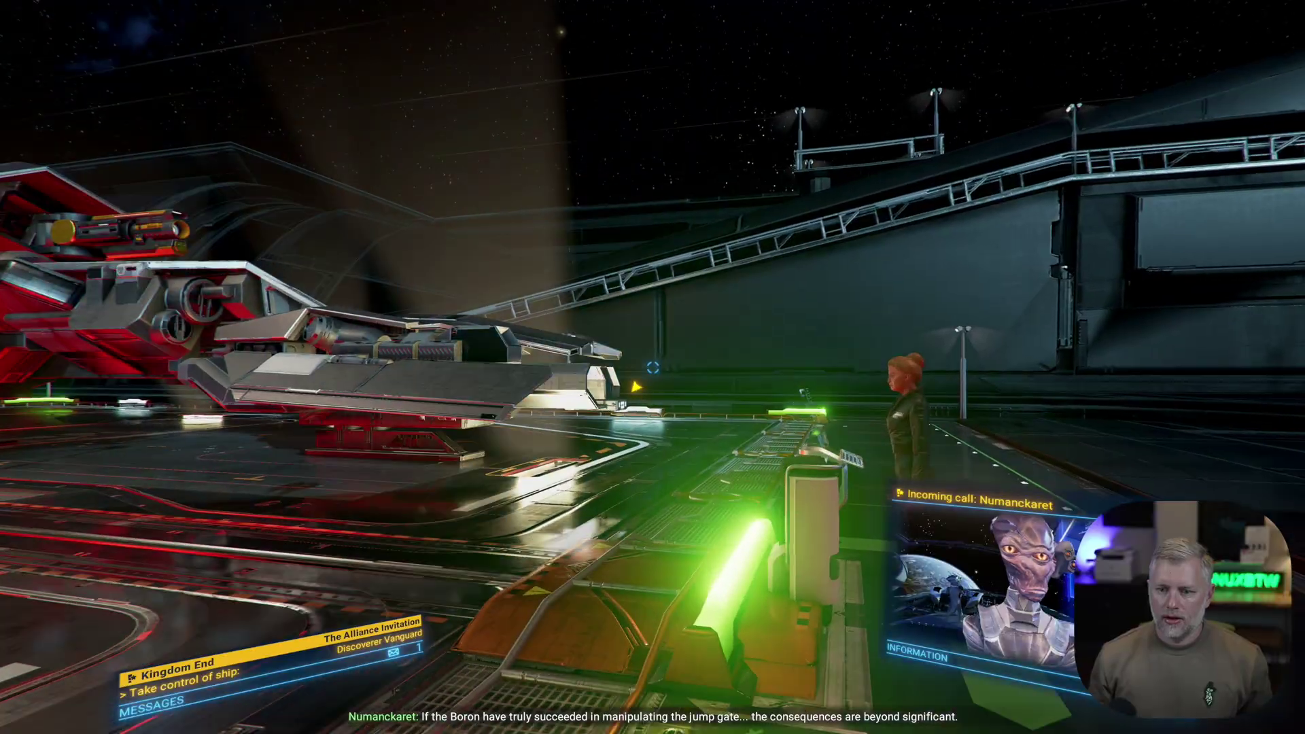
pyautogui.press('f')
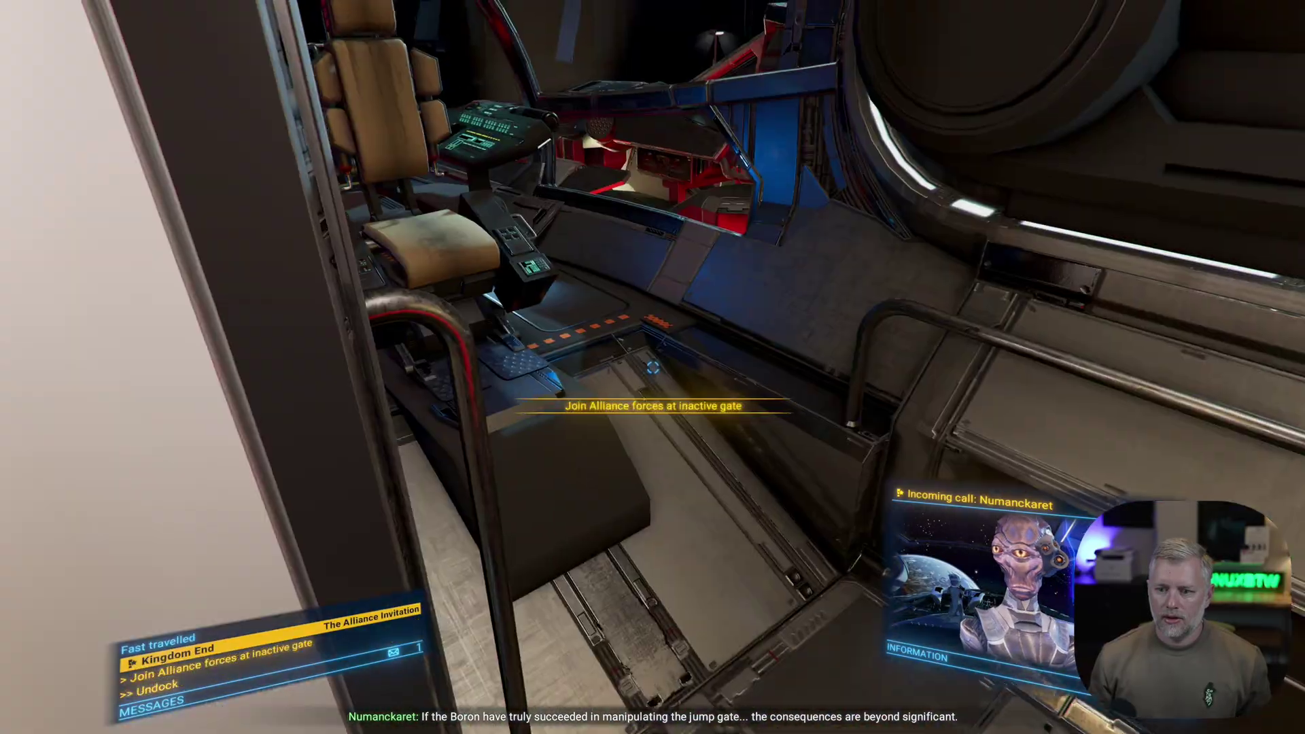
# - Take the pilot seat of the Discoverer Vanguard and undock from the Wayfinder
pyautogui.press('w')
pyautogui.press('f')
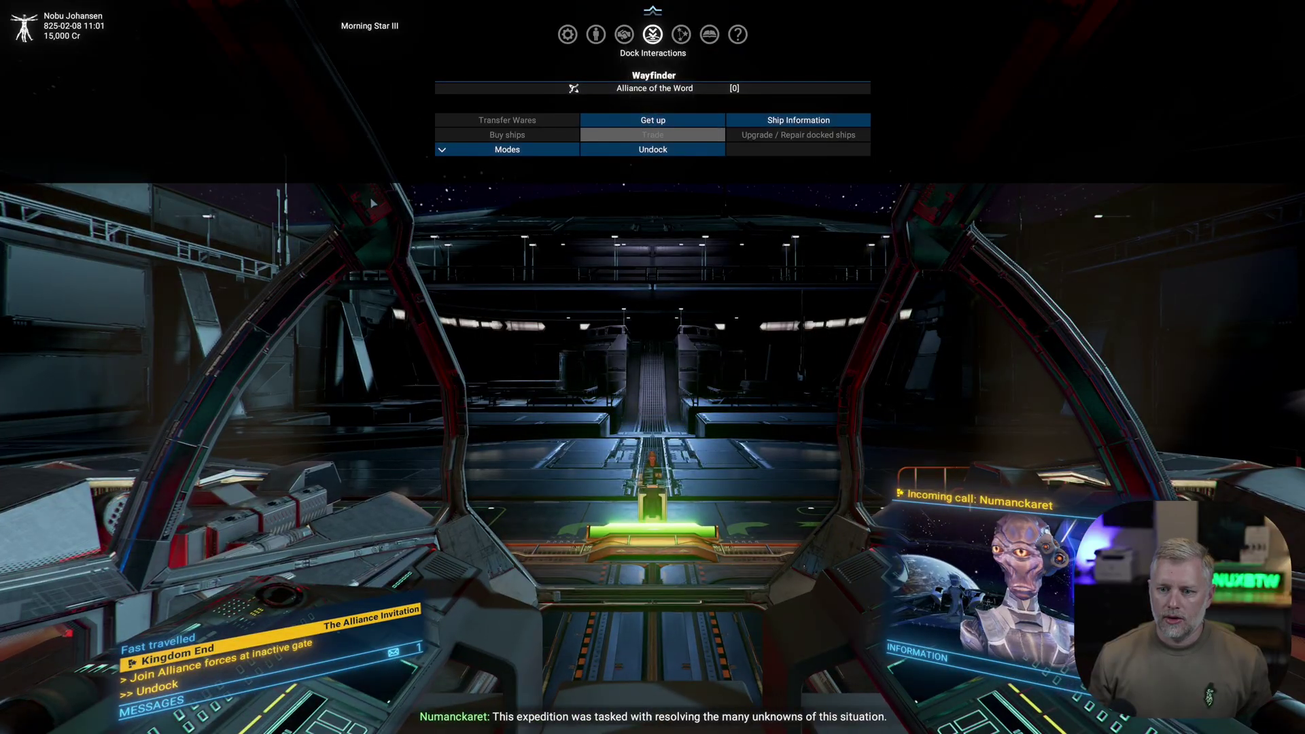
pyautogui.click(653, 149)
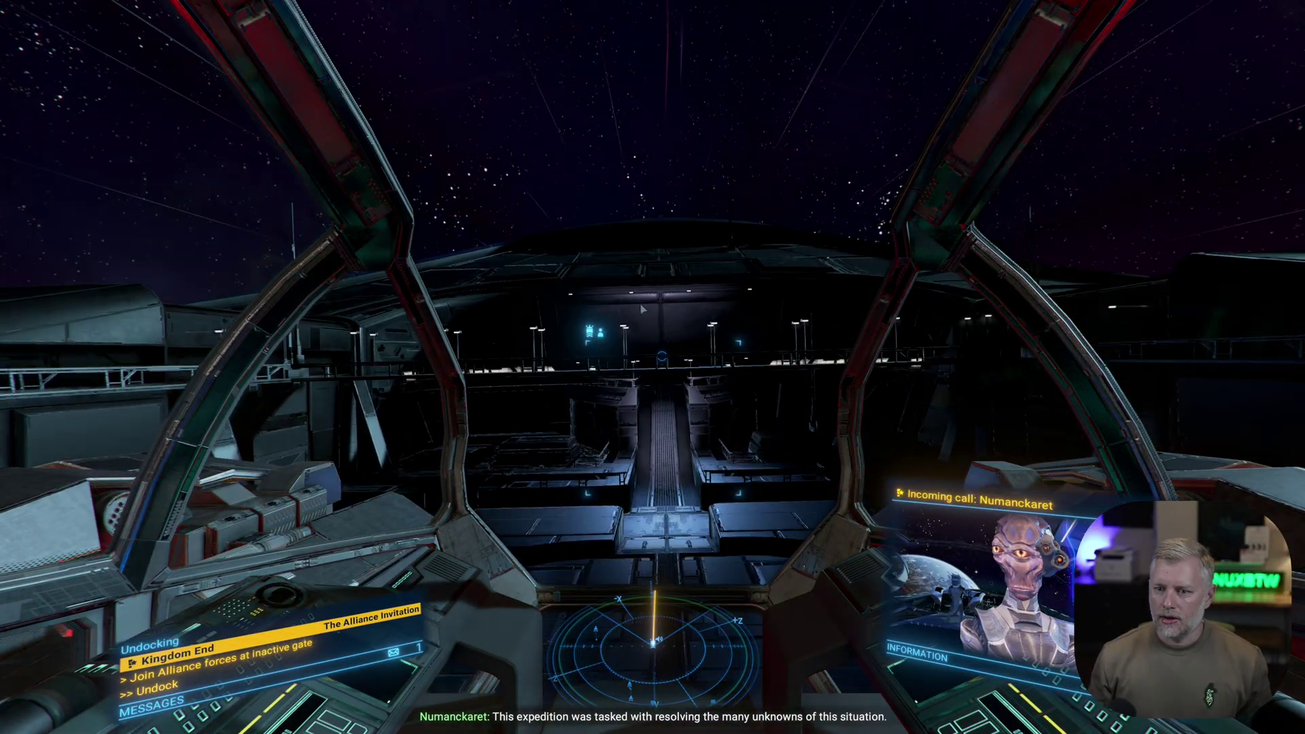